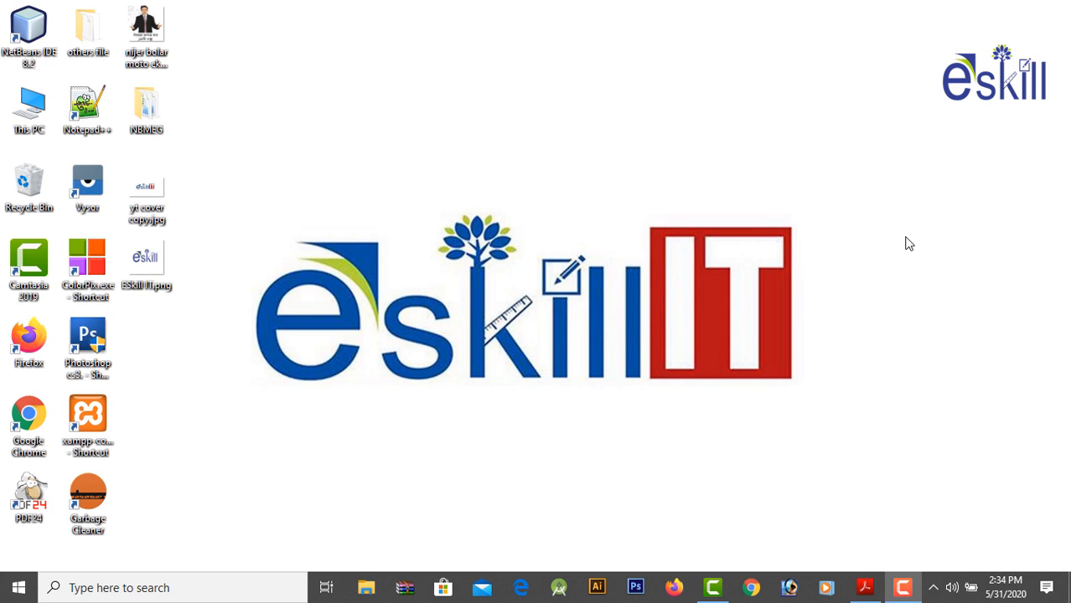
Launch Microsoft Office Word 2007 from the installed Microsoft Office programs.
{"action": "left_click", "coordinate": [20, 589]}
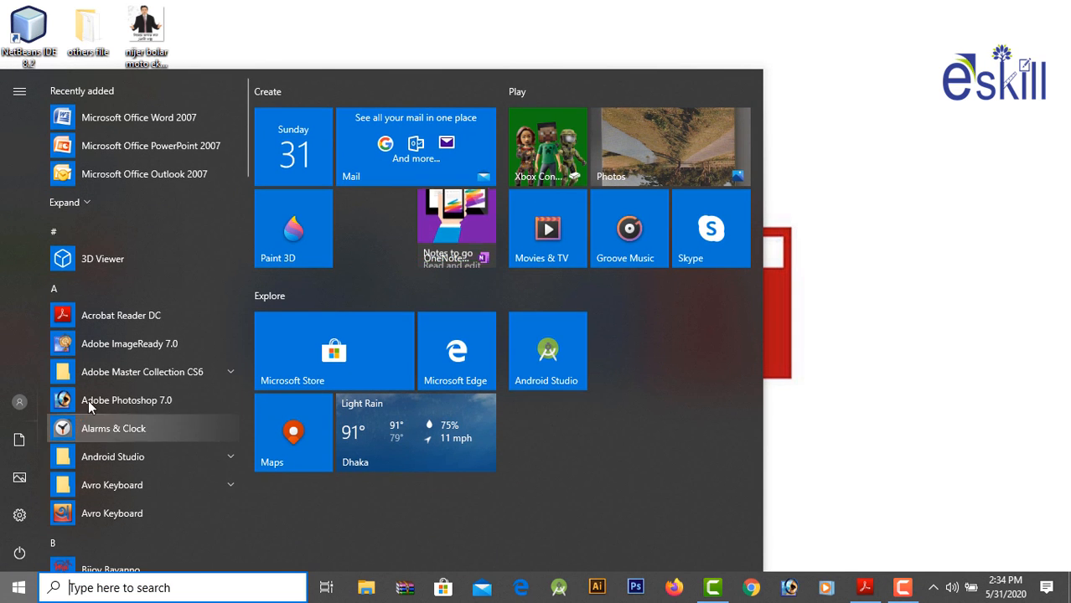
{"action": "scroll", "coordinate": [215, 333], "scroll_direction": "down", "scroll_amount": 3}
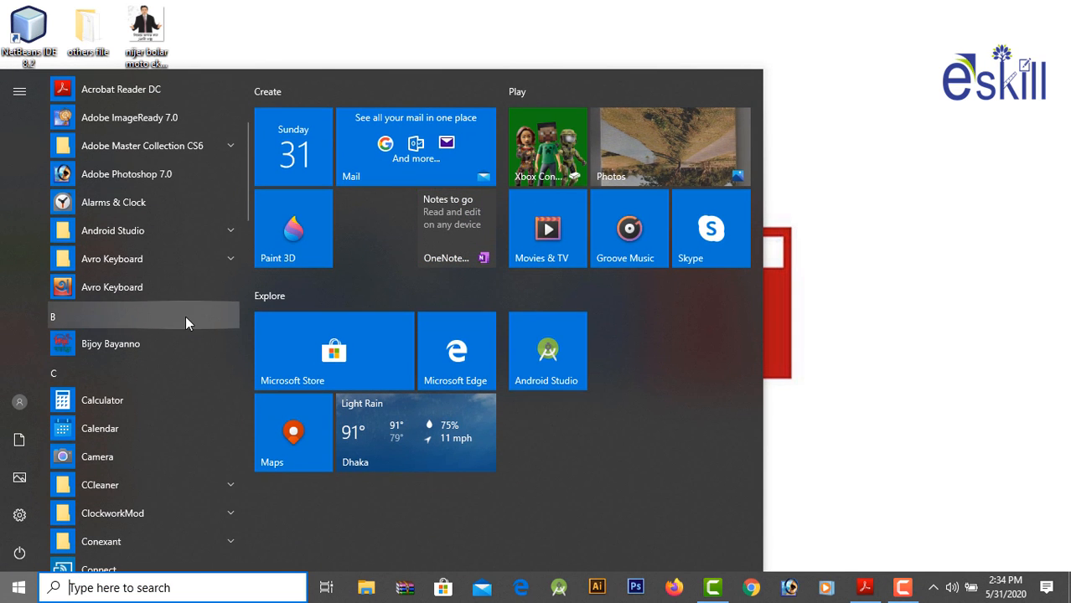
{"action": "scroll", "coordinate": [185, 316], "scroll_direction": "down", "scroll_amount": 4}
{"action": "scroll", "coordinate": [198, 310], "scroll_direction": "down", "scroll_amount": 5}
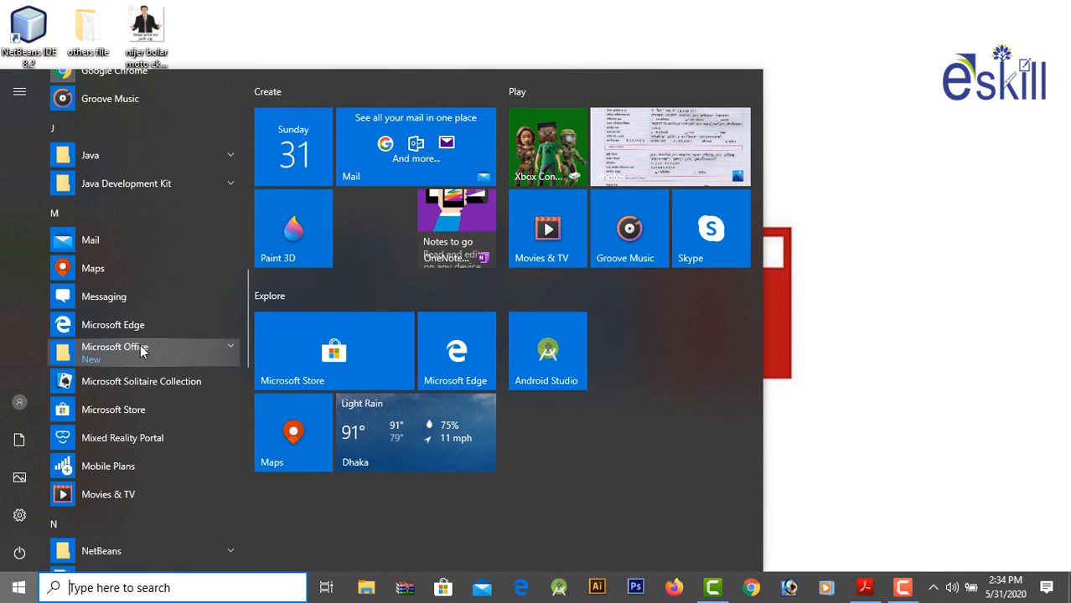
{"action": "left_click", "coordinate": [139, 346]}
{"action": "scroll", "coordinate": [186, 397], "scroll_direction": "down", "scroll_amount": 4}
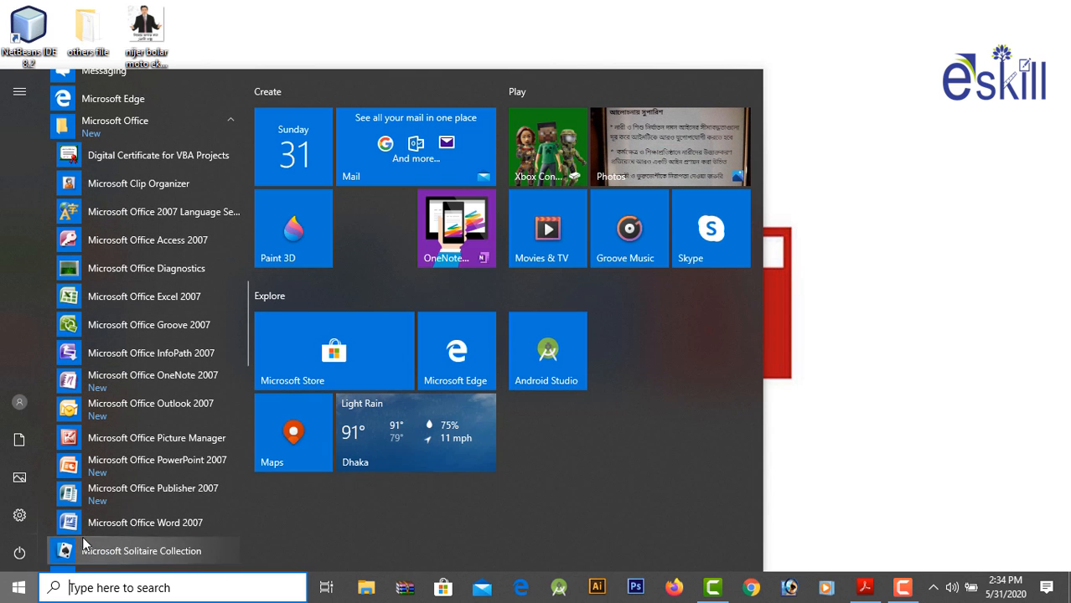
{"action": "left_click", "coordinate": [183, 516]}
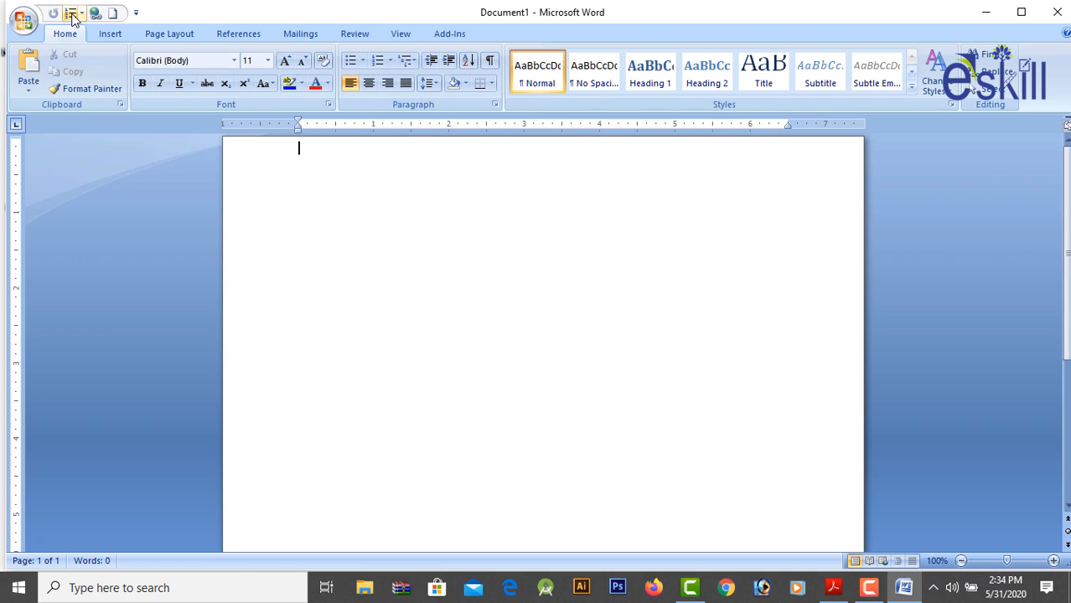
Add the Save command to the Quick Access Toolbar.
{"action": "left_click", "coordinate": [135, 12]}
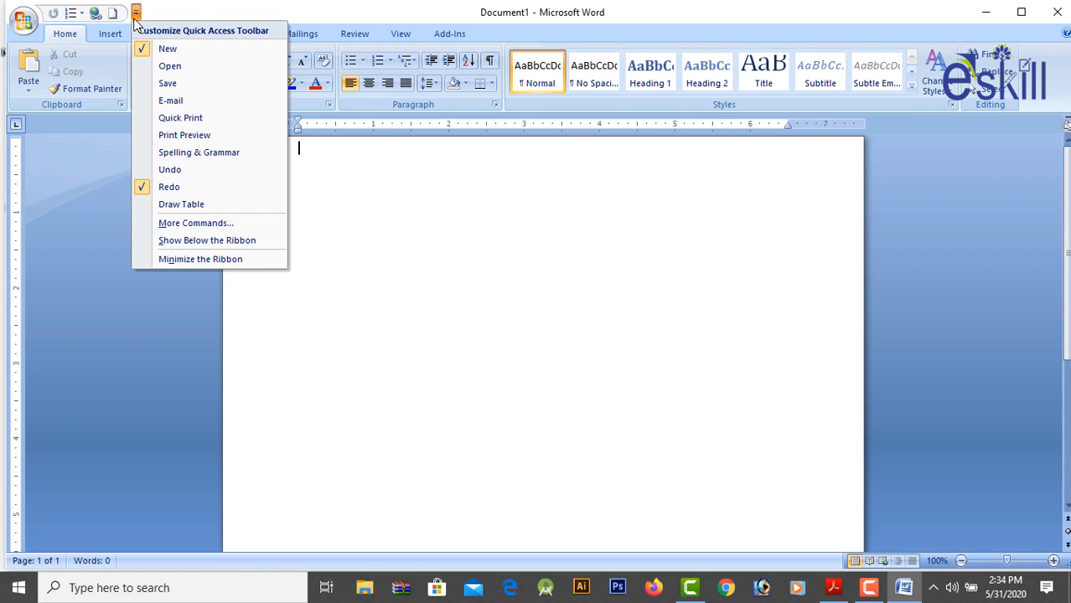
{"action": "left_click", "coordinate": [185, 83]}
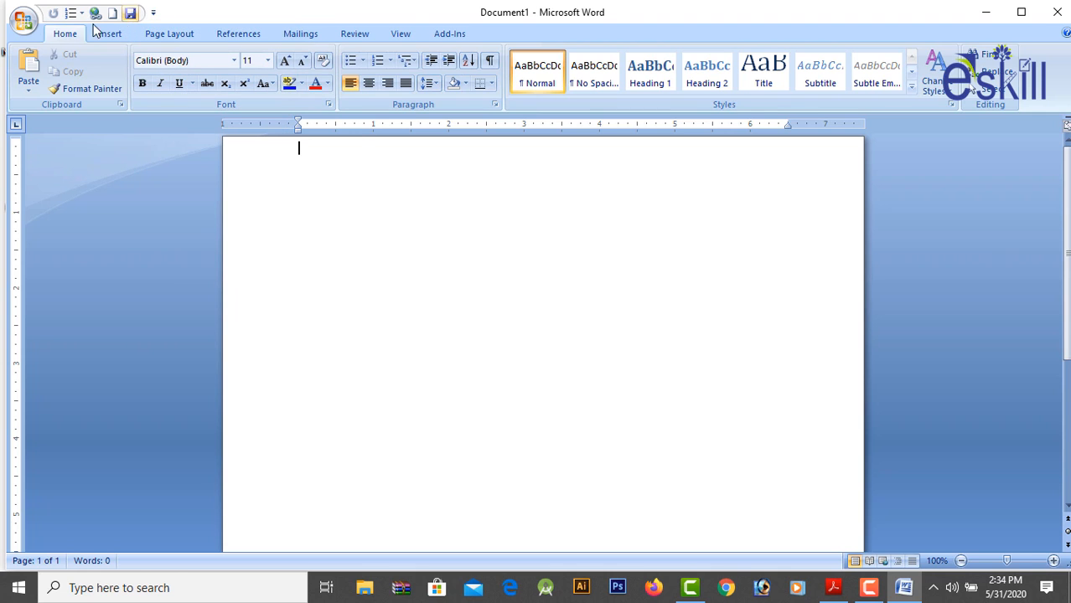
{"action": "left_click", "coordinate": [21, 21]}
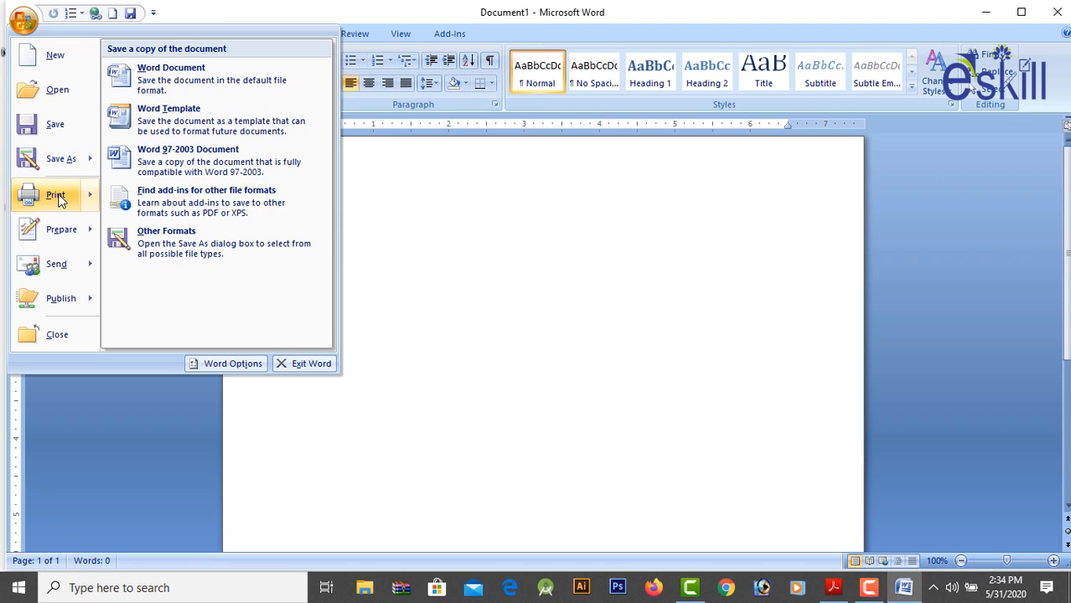
{"action": "left_click", "coordinate": [24, 28]}
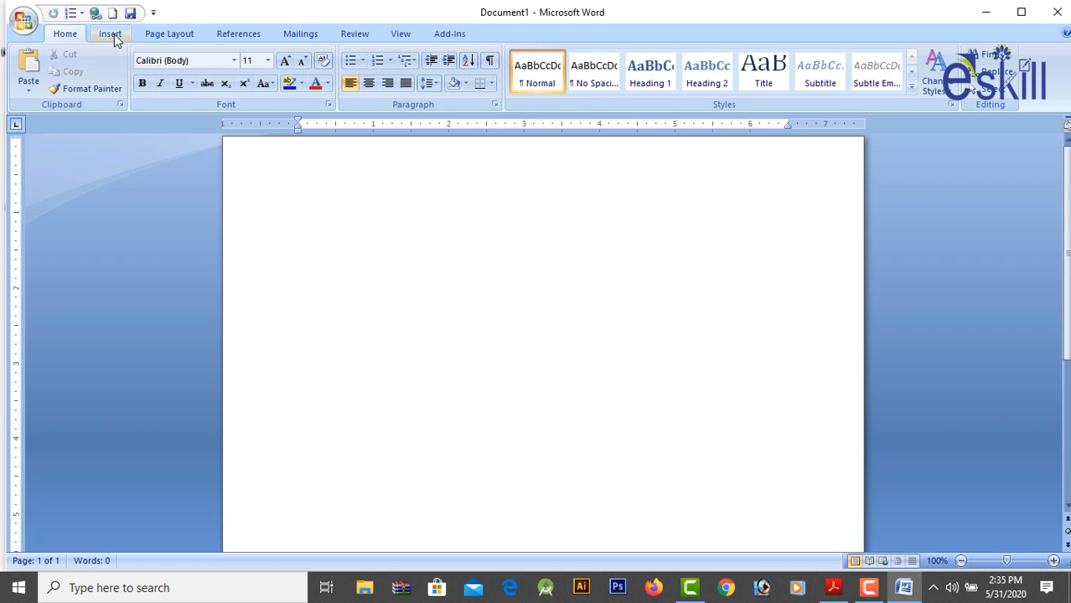
{"action": "left_click", "coordinate": [114, 34]}
{"action": "left_click", "coordinate": [163, 33]}
{"action": "left_click", "coordinate": [233, 34]}
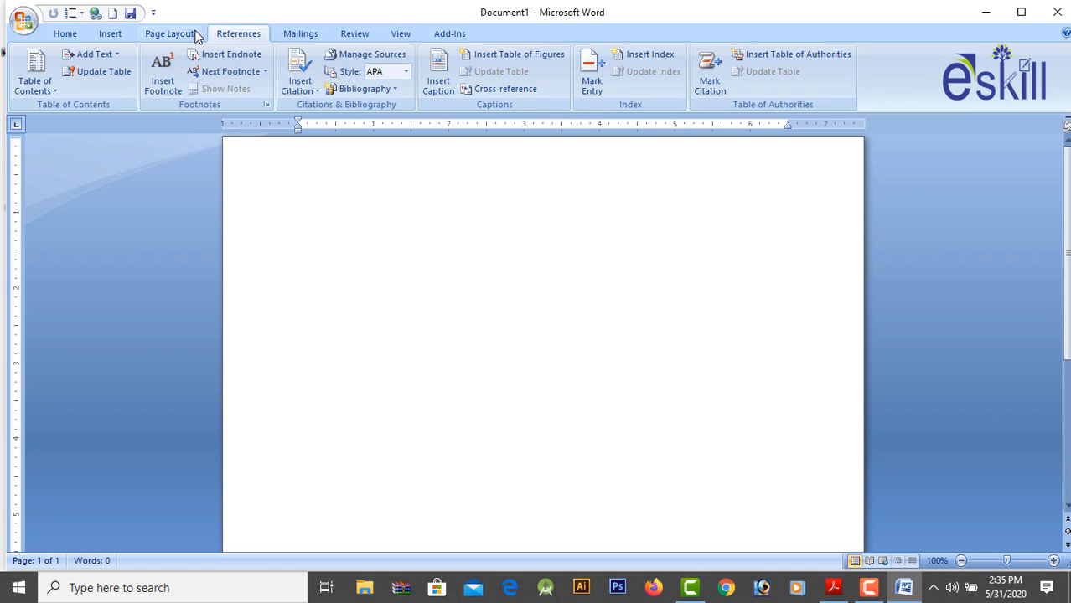
{"action": "left_click", "coordinate": [66, 34]}
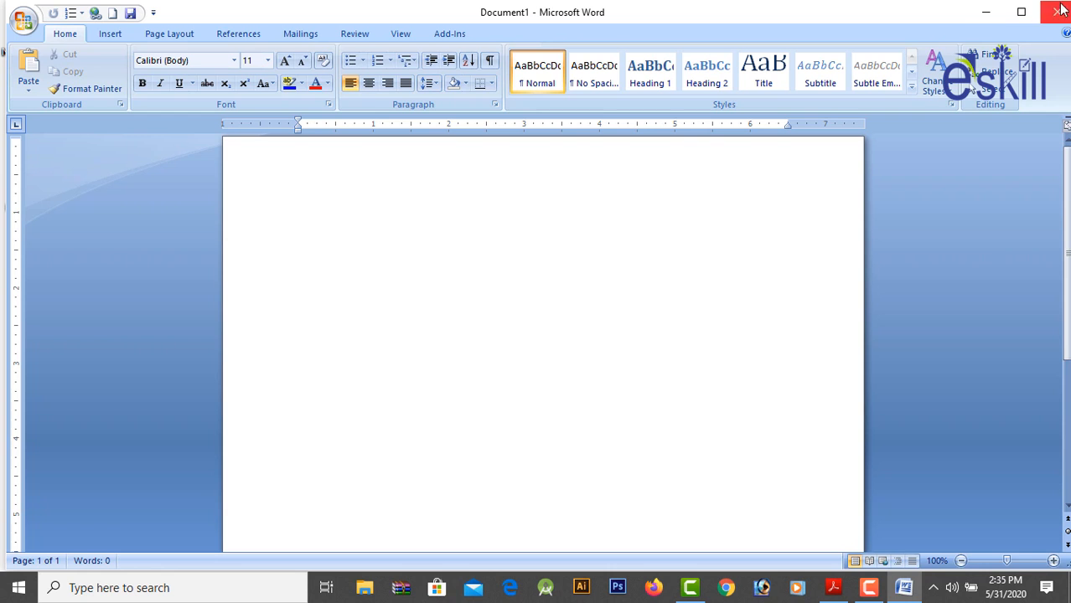
{"action": "left_click", "coordinate": [986, 11]}
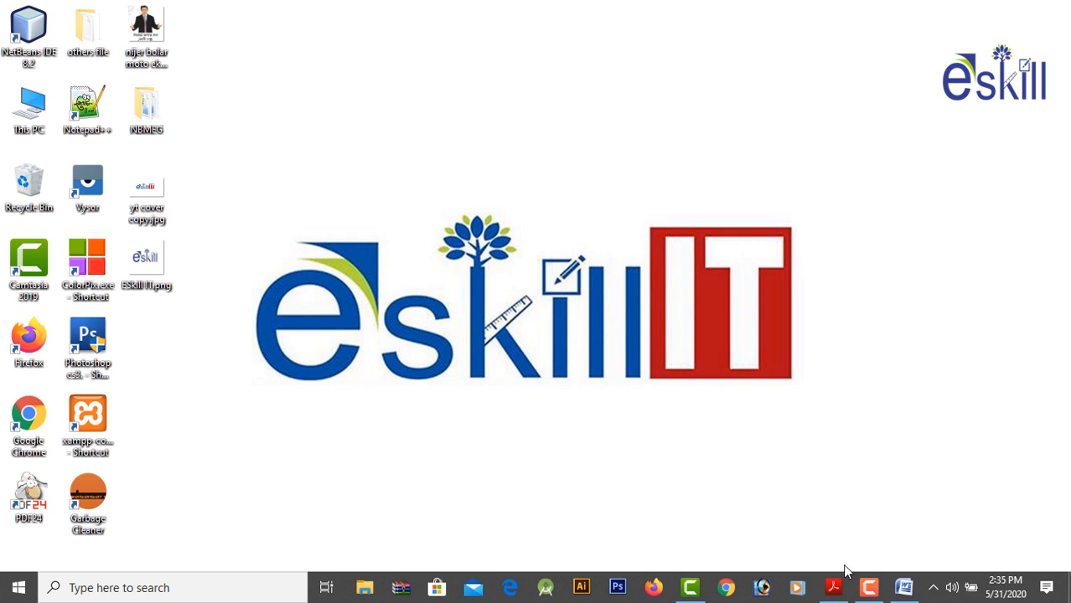
{"action": "left_click", "coordinate": [905, 590]}
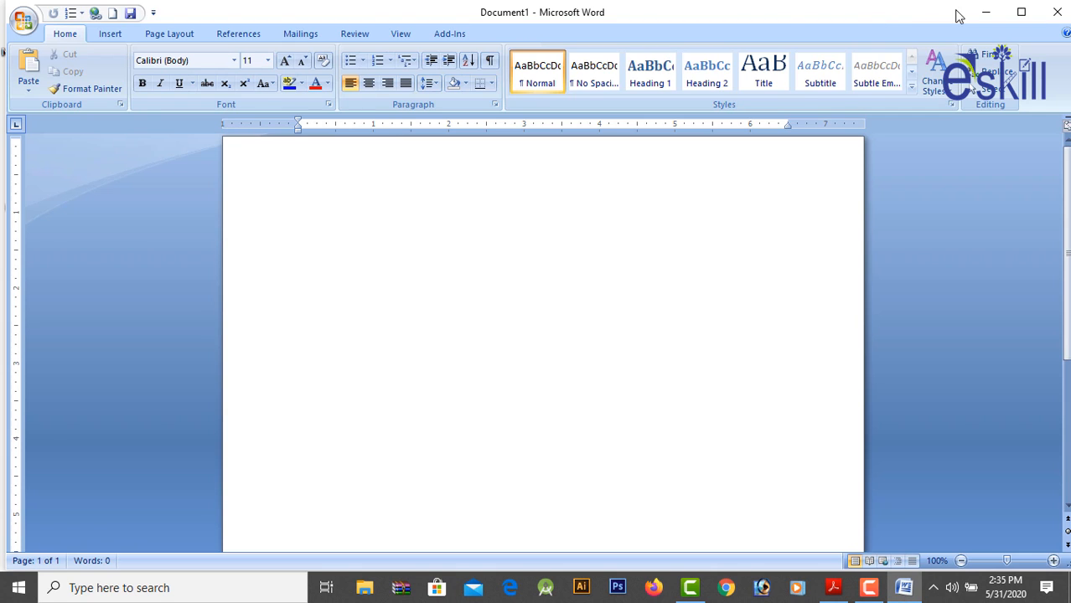
{"action": "left_click", "coordinate": [1021, 12]}
{"action": "left_click", "coordinate": [1016, 10]}
Enter "Hello World !" as the first line of the blank document.
{"action": "type", "text": "ello Worl"}
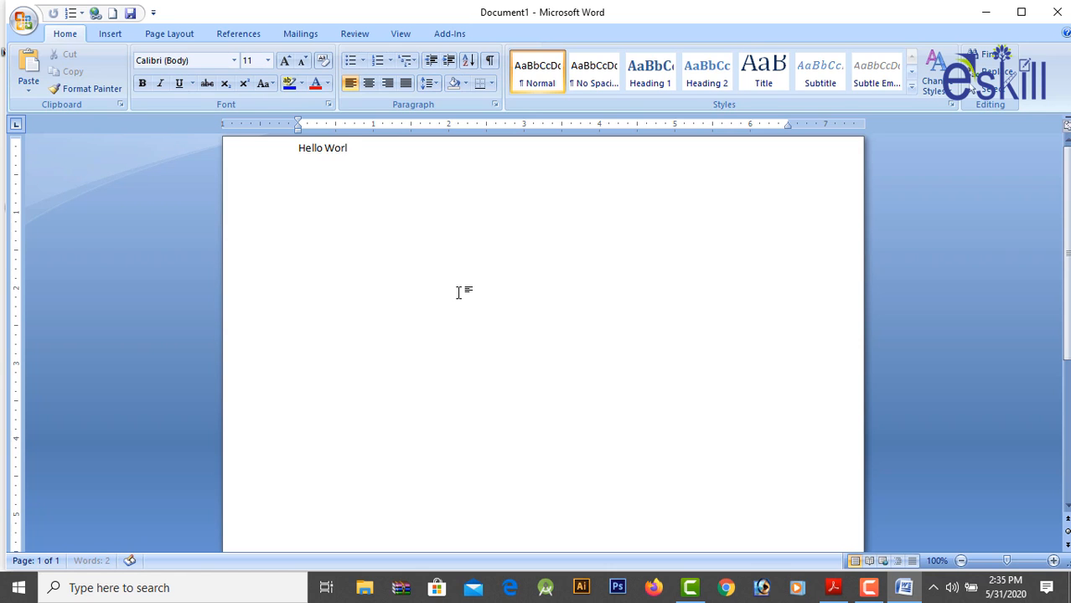
{"action": "type", "text": "d !"}
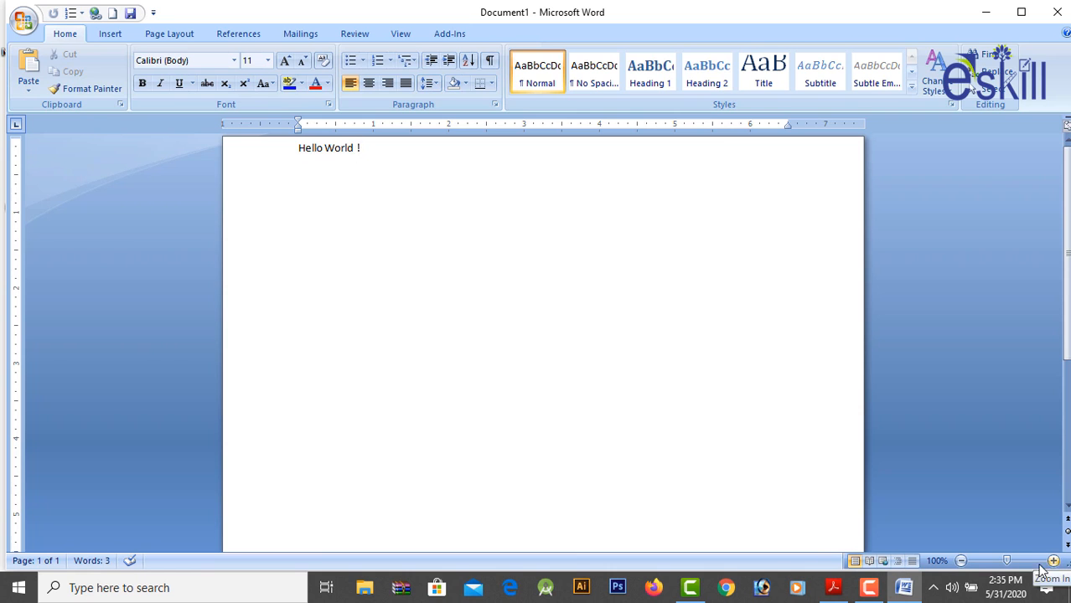
Zoom the document out to 80% and return it to 100%.
{"action": "left_click", "coordinate": [961, 561]}
{"action": "left_click", "coordinate": [961, 560]}
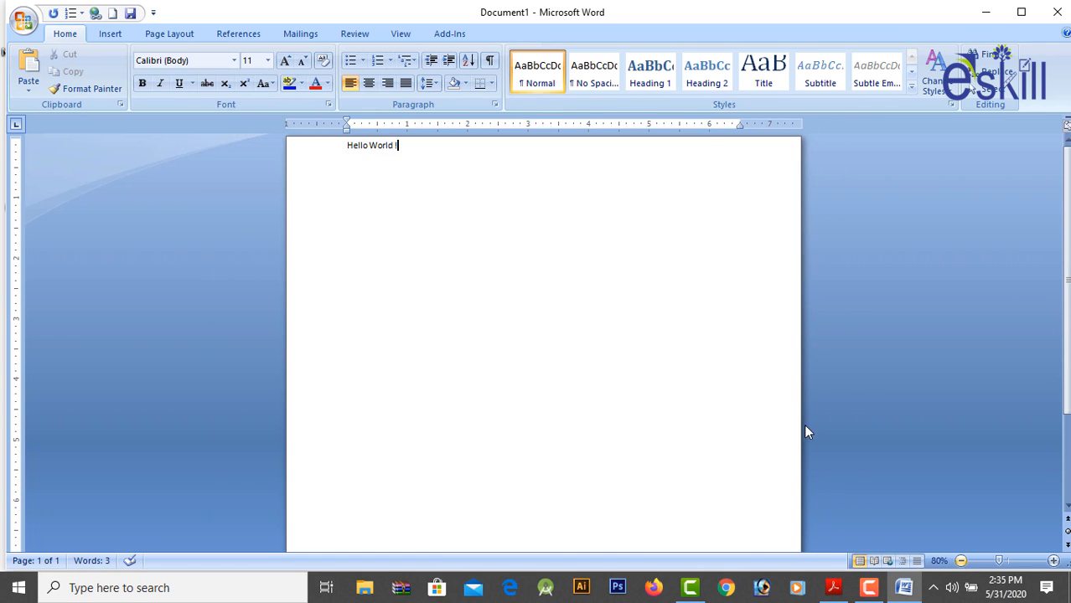
{"action": "left_click", "coordinate": [1053, 561]}
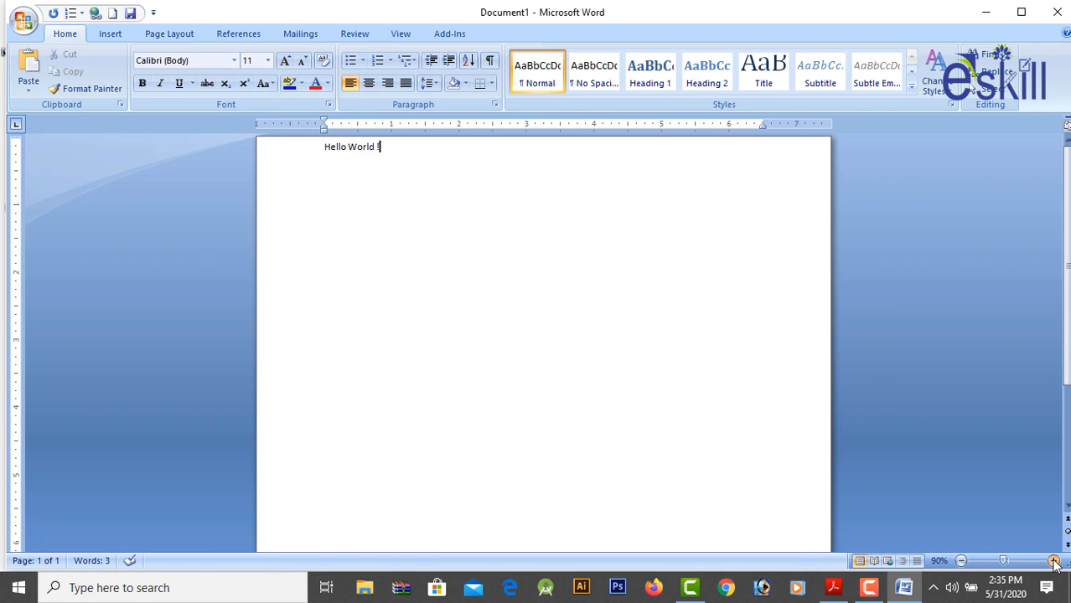
{"action": "left_click", "coordinate": [1054, 561]}
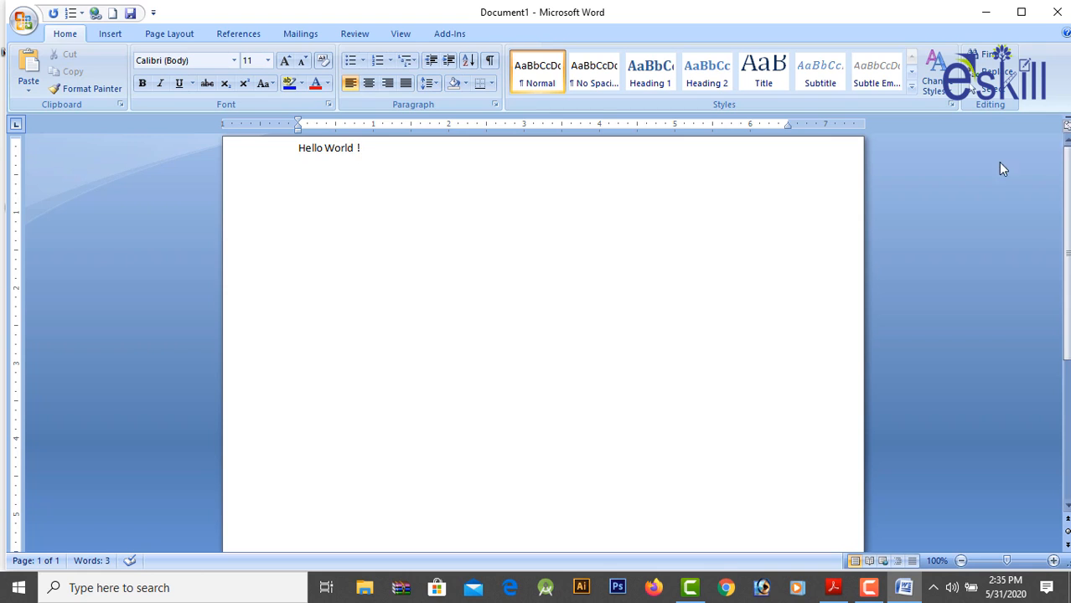
{"action": "mouse_move", "coordinate": [1065, 197]}
{"action": "left_mouse_down"}
{"action": "mouse_move", "coordinate": [1065, 337]}
{"action": "mouse_move", "coordinate": [1062, 177]}
{"action": "left_mouse_up"}
Save the document in the Documents folder as a Word Document named "word practise".
{"action": "left_click", "coordinate": [22, 24]}
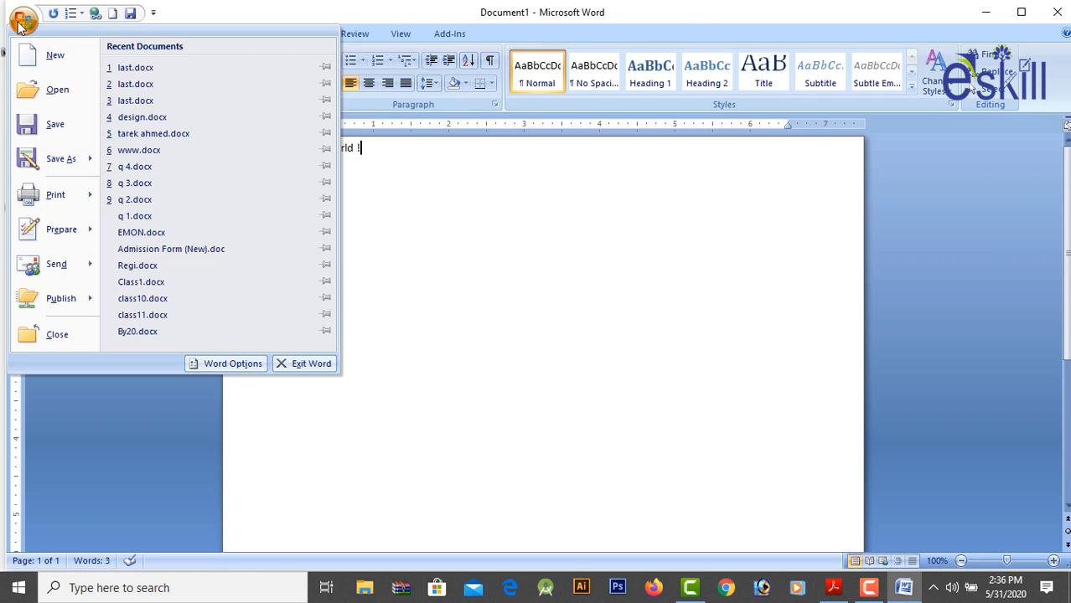
{"action": "left_click", "coordinate": [22, 23]}
{"action": "left_click", "coordinate": [23, 24]}
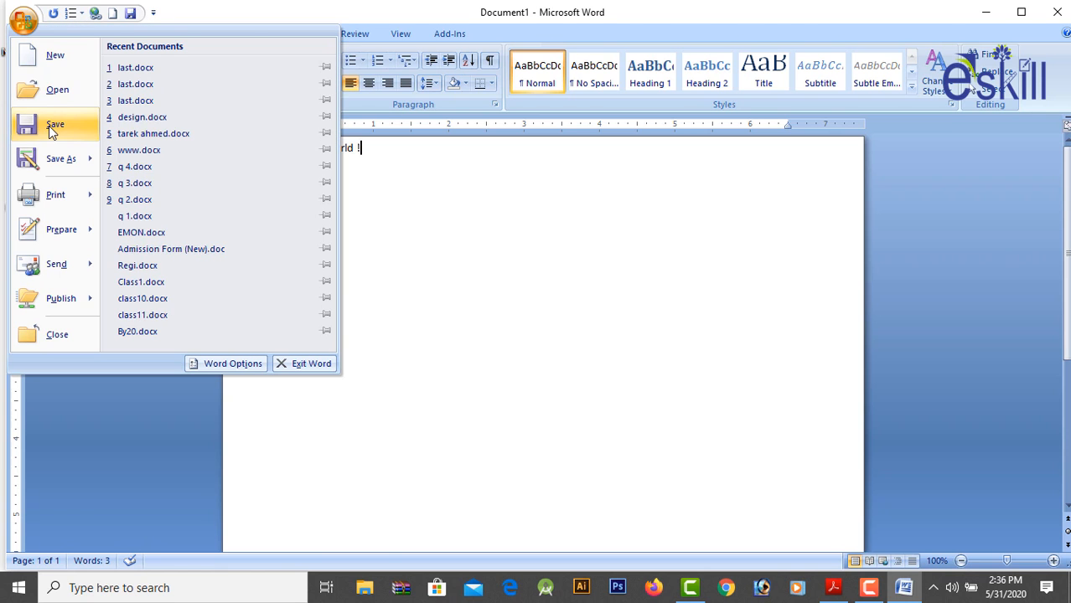
{"action": "key", "text": "Escape"}
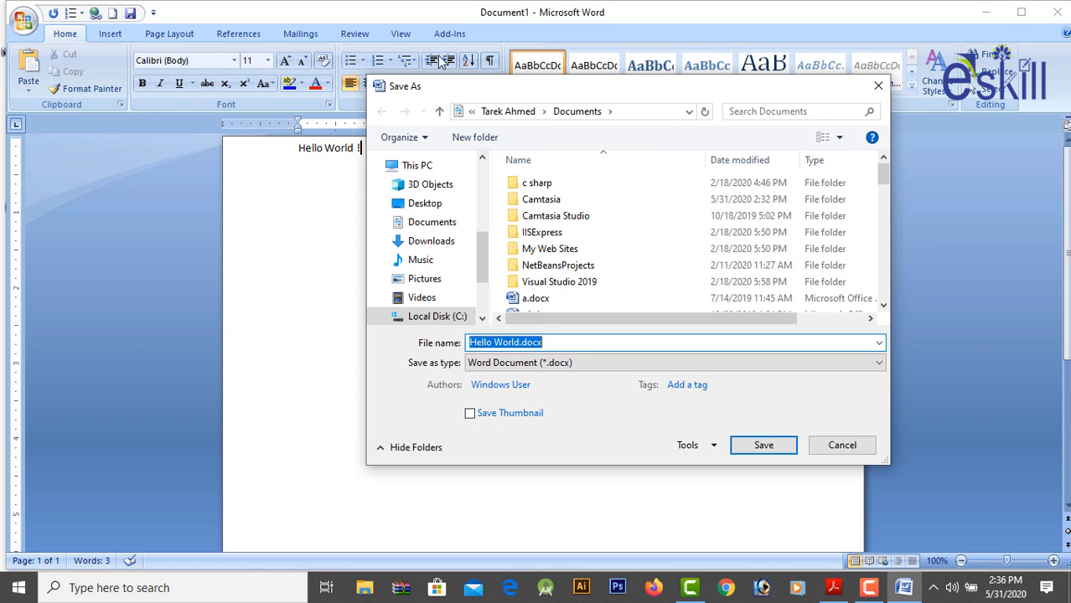
{"action": "left_click_drag", "start_coordinate": [506, 86], "coordinate": [395, 53]}
{"action": "left_click", "coordinate": [432, 310]}
{"action": "left_click_drag", "start_coordinate": [440, 308], "coordinate": [2, 323]}
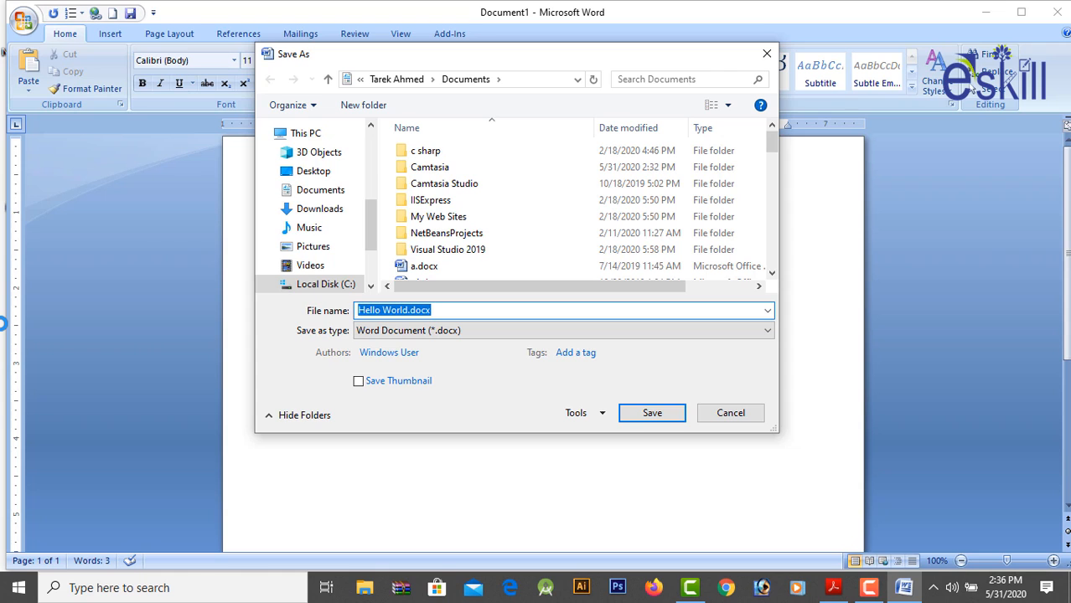
{"action": "type", "text": "word practise"}
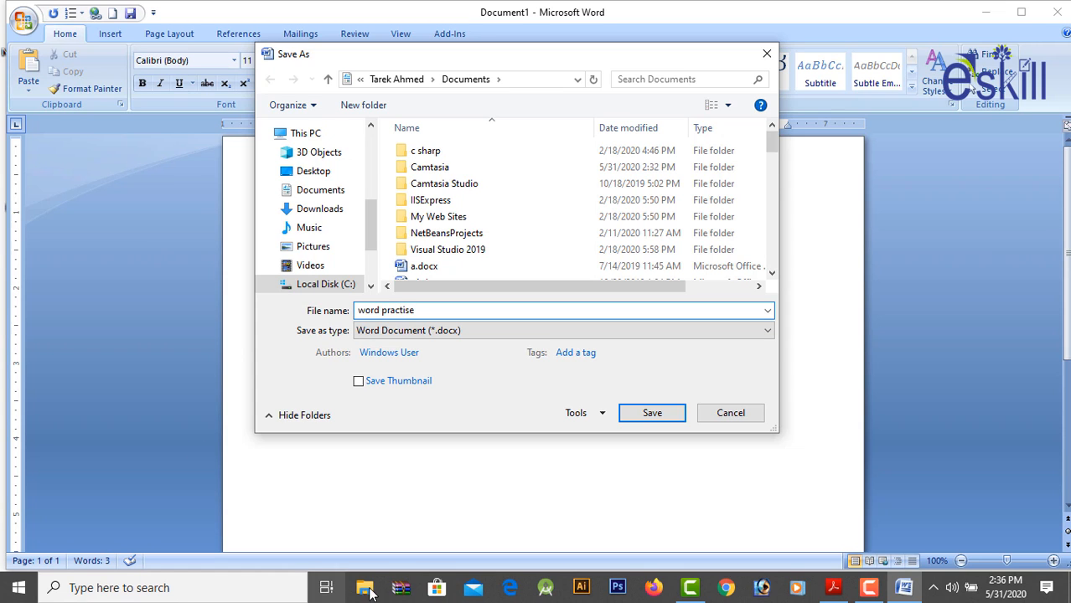
{"action": "left_click", "coordinate": [652, 413]}
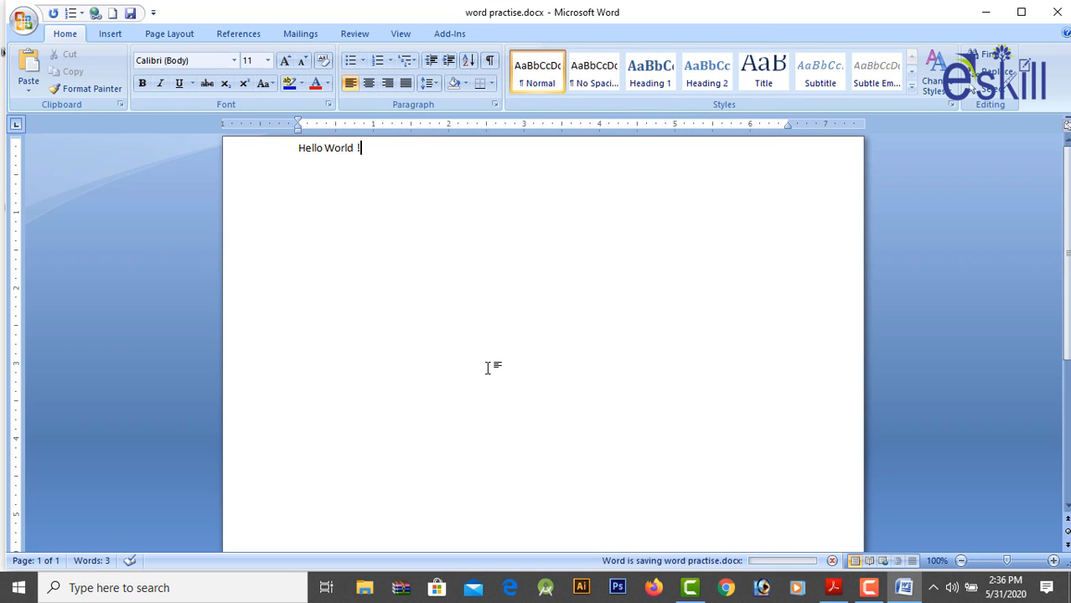
Add a new paragraph below "Hello World !" reading "I am", the author's full name, and ", from Sylhet.".
{"action": "key", "text": "Return"}
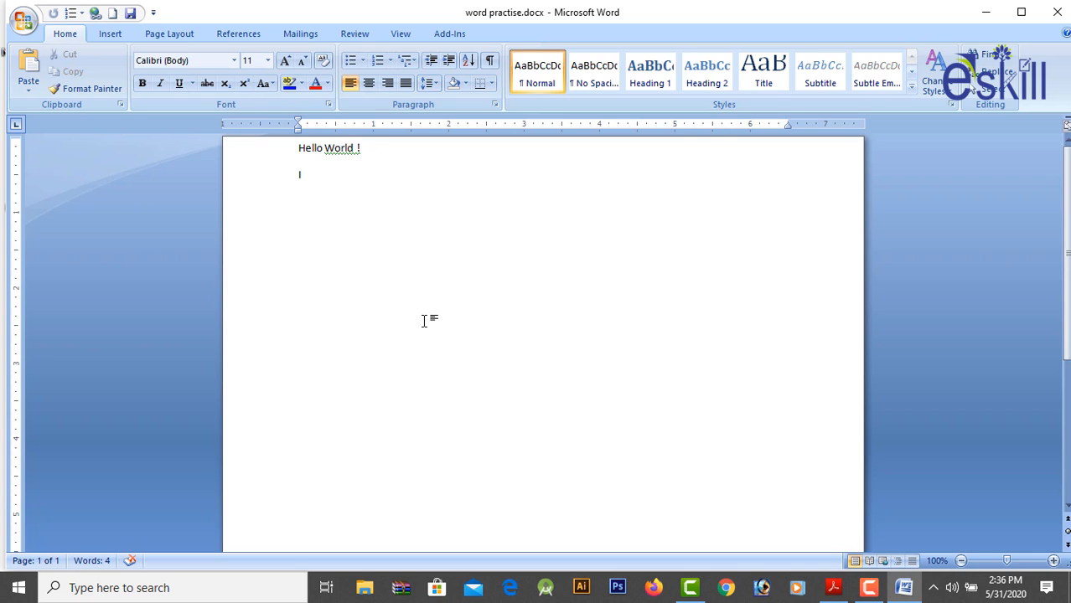
{"action": "type", "text": "am Tarek Ah"}
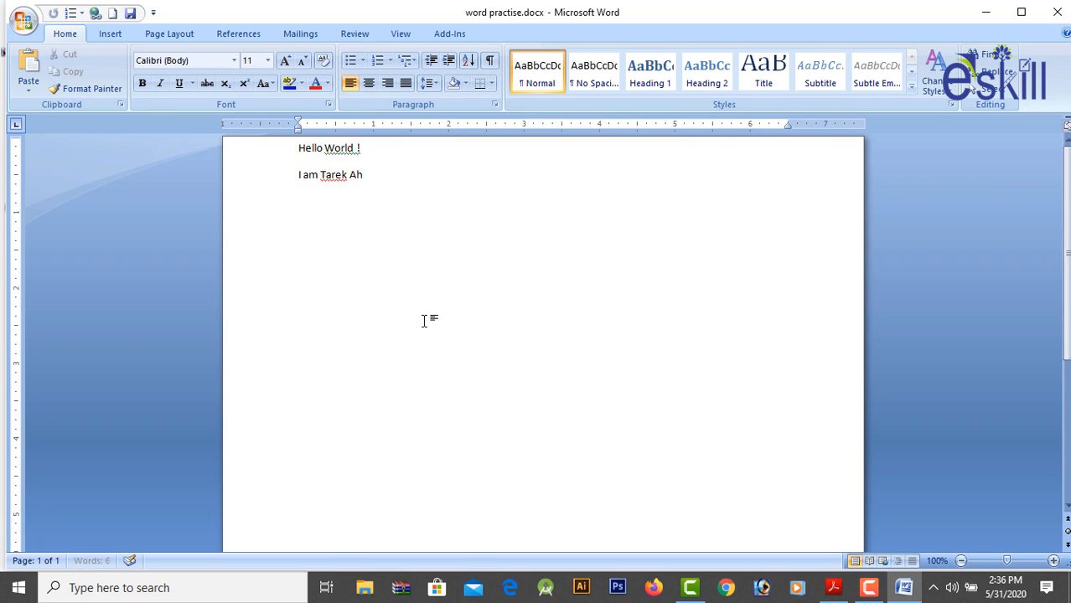
{"action": "type", "text": "med , from"}
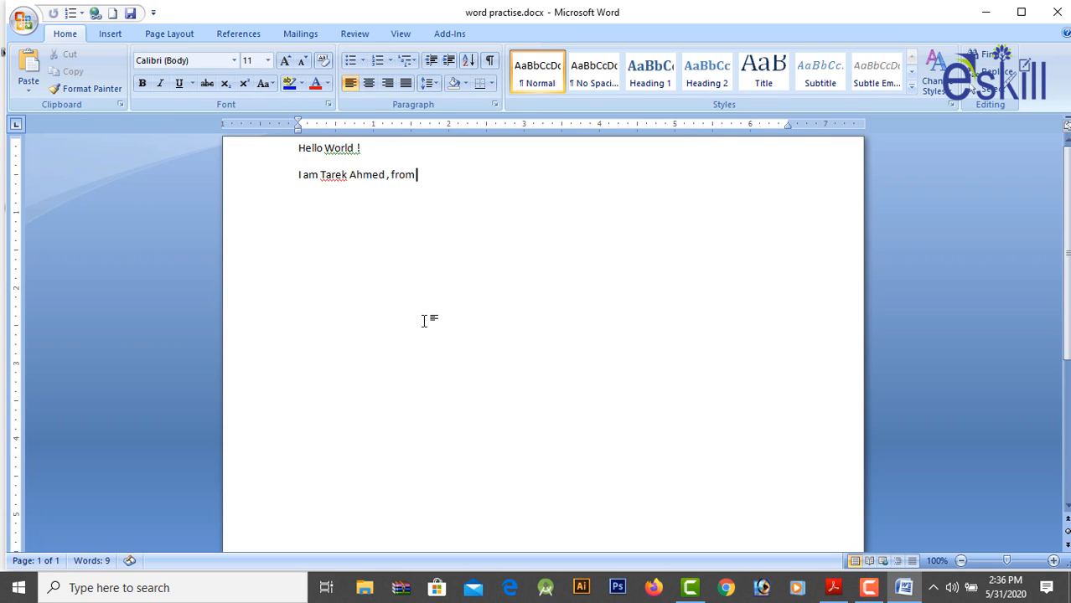
{"action": "type", "text": " Sylhet."}
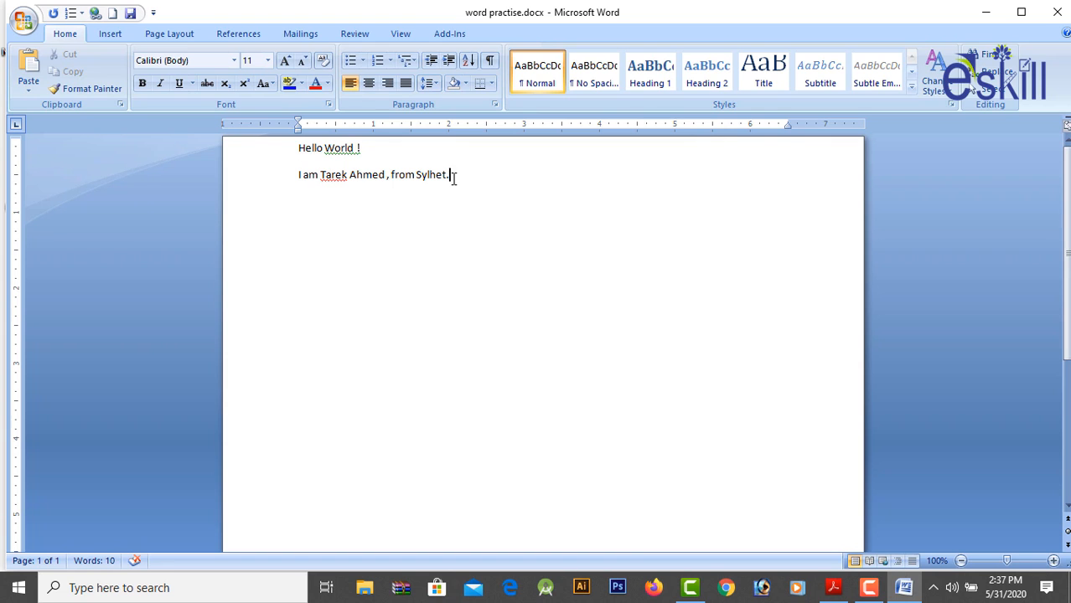
Copy the whole "I am … from Sylhet." sentence and paste it as a new paragraph directly below the original.
{"action": "left_click_drag", "start_coordinate": [456, 178], "coordinate": [303, 186]}
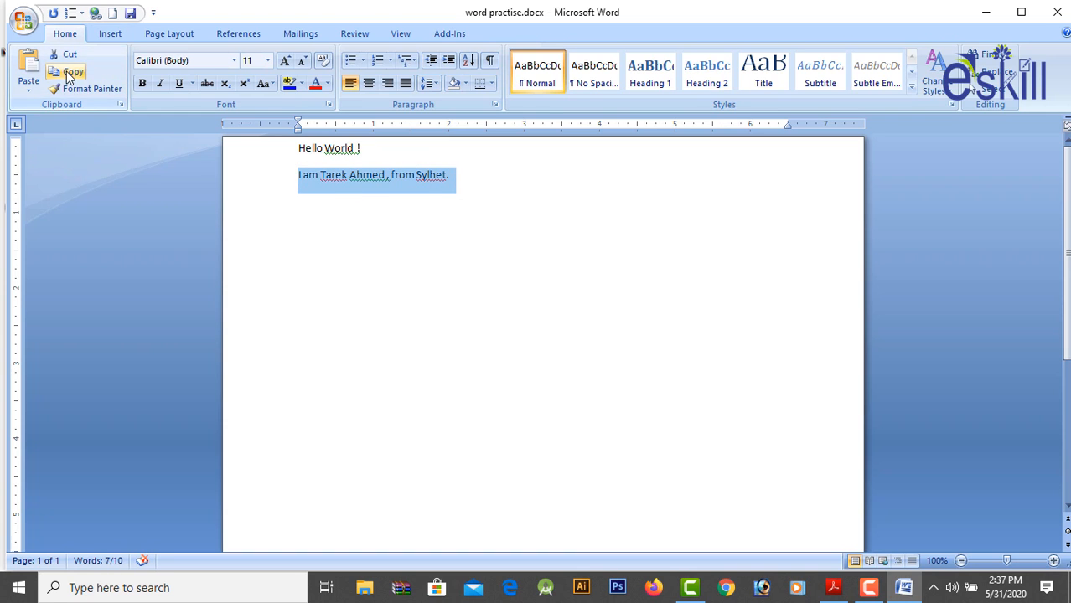
{"action": "left_click", "coordinate": [69, 73]}
{"action": "left_click", "coordinate": [502, 185]}
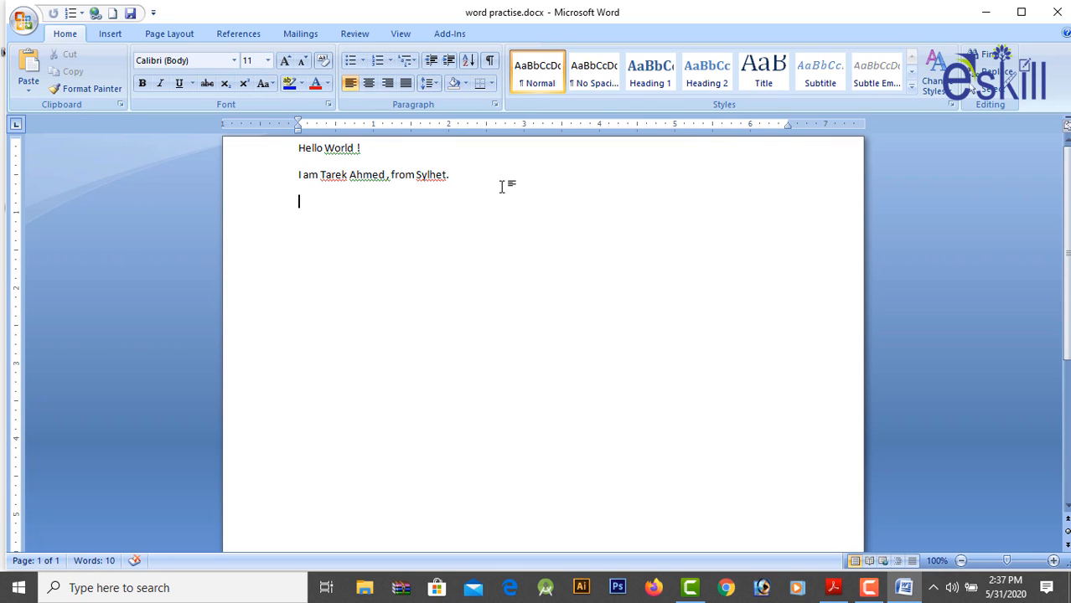
{"action": "key", "text": "Return"}
{"action": "left_click", "coordinate": [30, 86]}
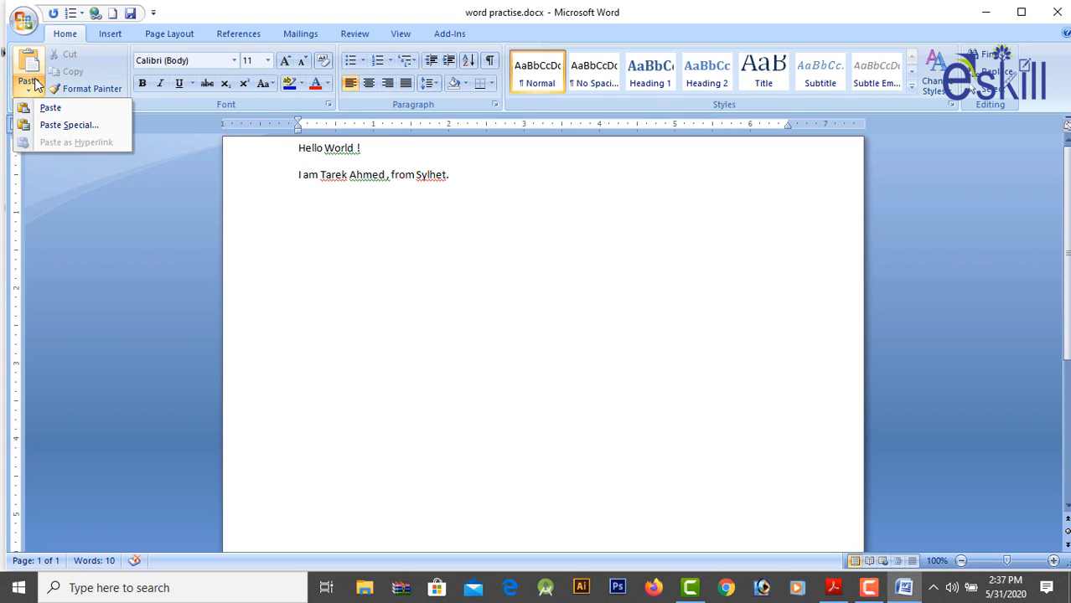
{"action": "left_click", "coordinate": [44, 108]}
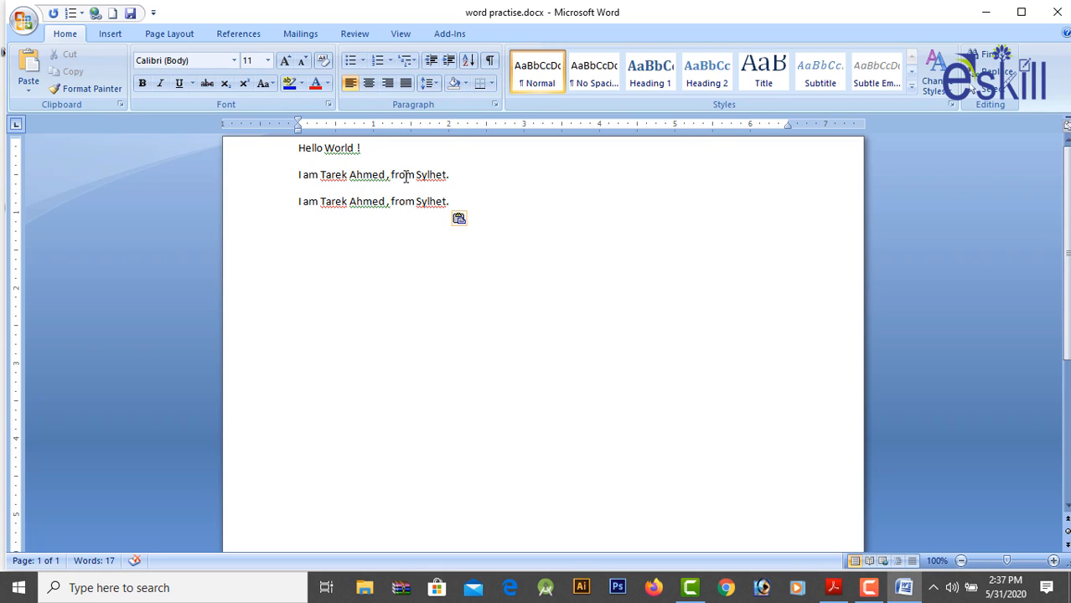
Cut the word "from" out of the first "I am … from Sylhet." sentence and paste it as a new paragraph below the second.
{"action": "left_click_drag", "start_coordinate": [392, 178], "coordinate": [413, 188]}
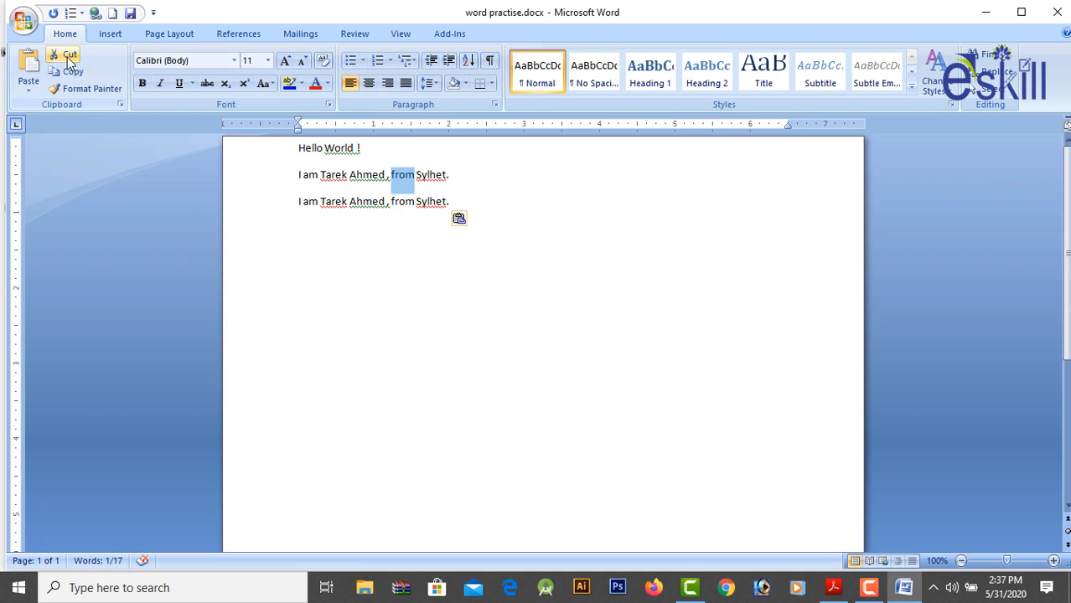
{"action": "left_click", "coordinate": [74, 55]}
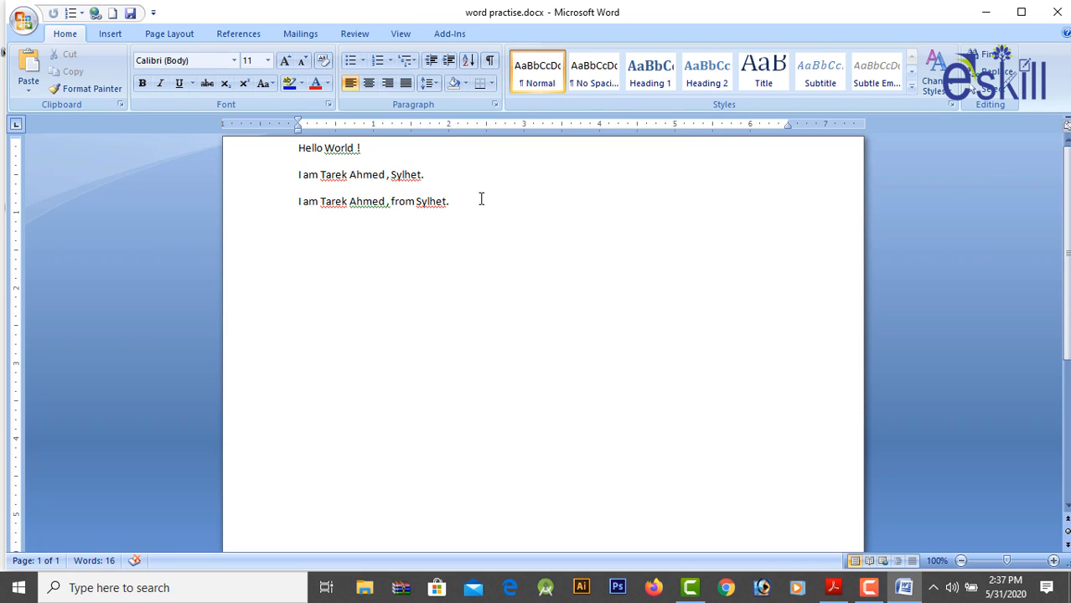
{"action": "key", "text": "Return"}
{"action": "left_click", "coordinate": [32, 91]}
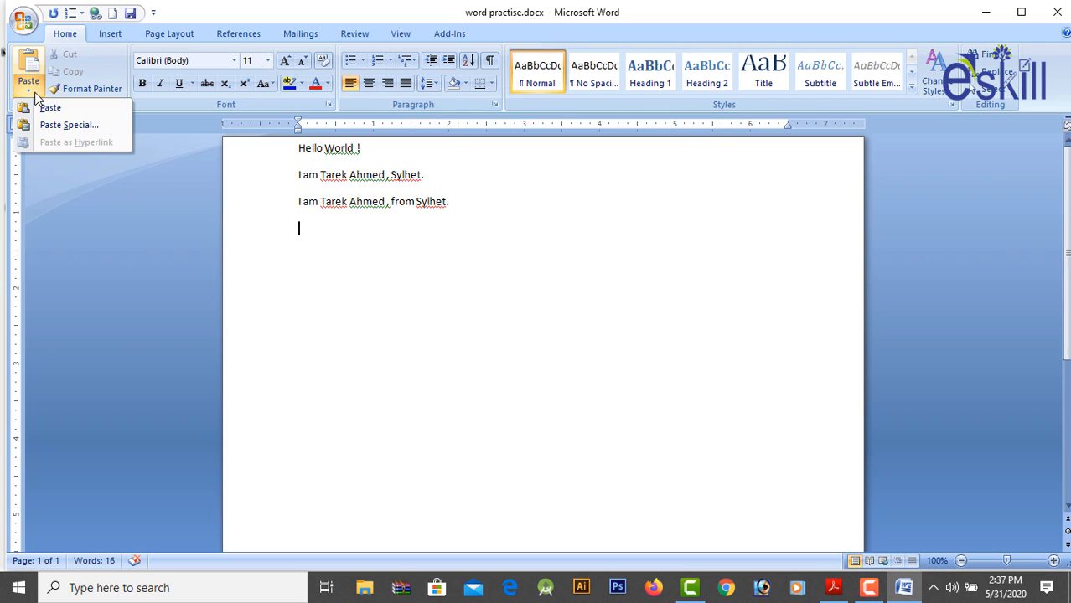
{"action": "left_click", "coordinate": [48, 105]}
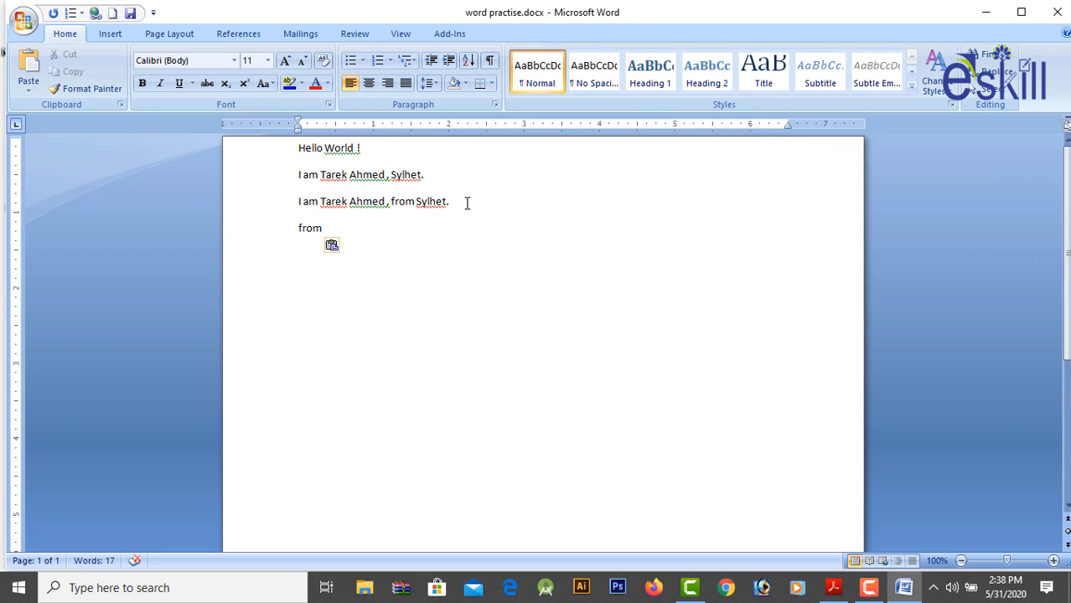
Copy the second "I am … from Sylhet." sentence and paste it below the "From" line, leaving one empty paragraph between them.
{"action": "left_click_drag", "start_coordinate": [467, 203], "coordinate": [291, 202]}
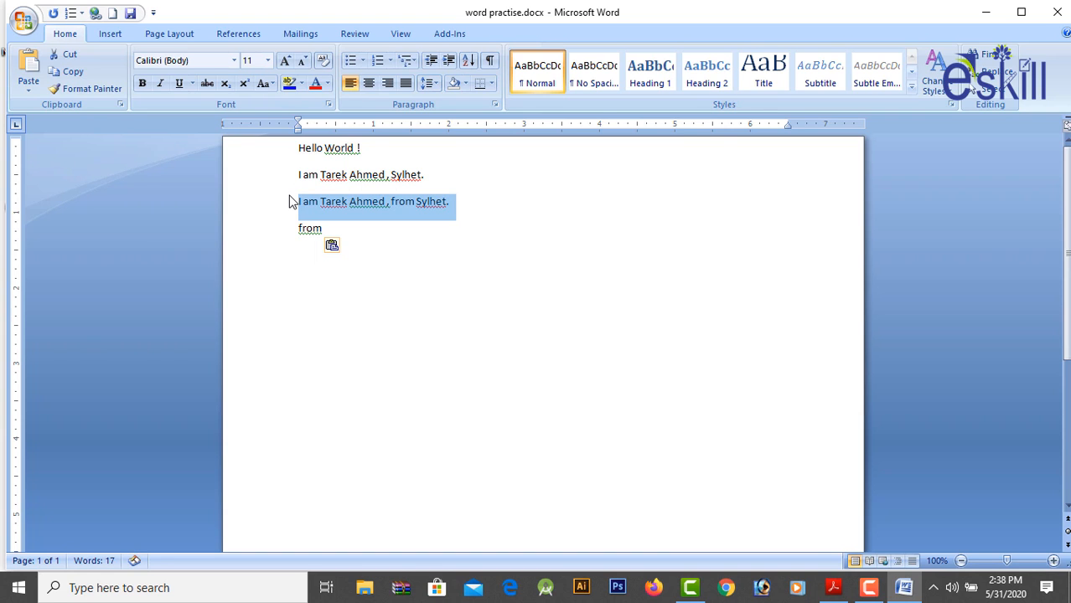
{"action": "left_click", "coordinate": [354, 235]}
{"action": "key", "text": "Return"}
{"action": "key", "text": "Return"}
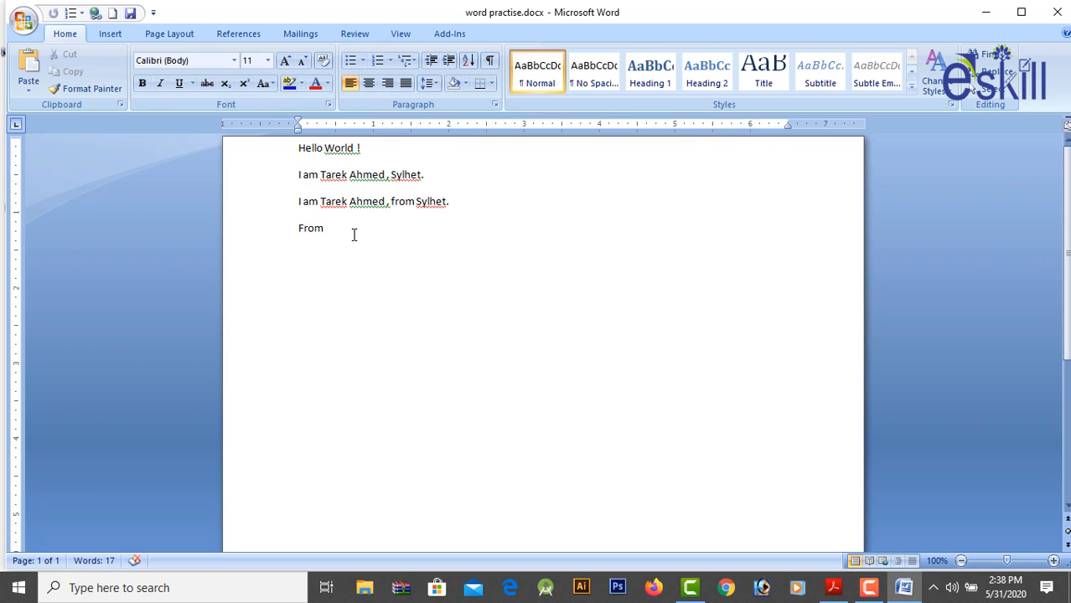
{"action": "key", "text": "ctrl+v"}
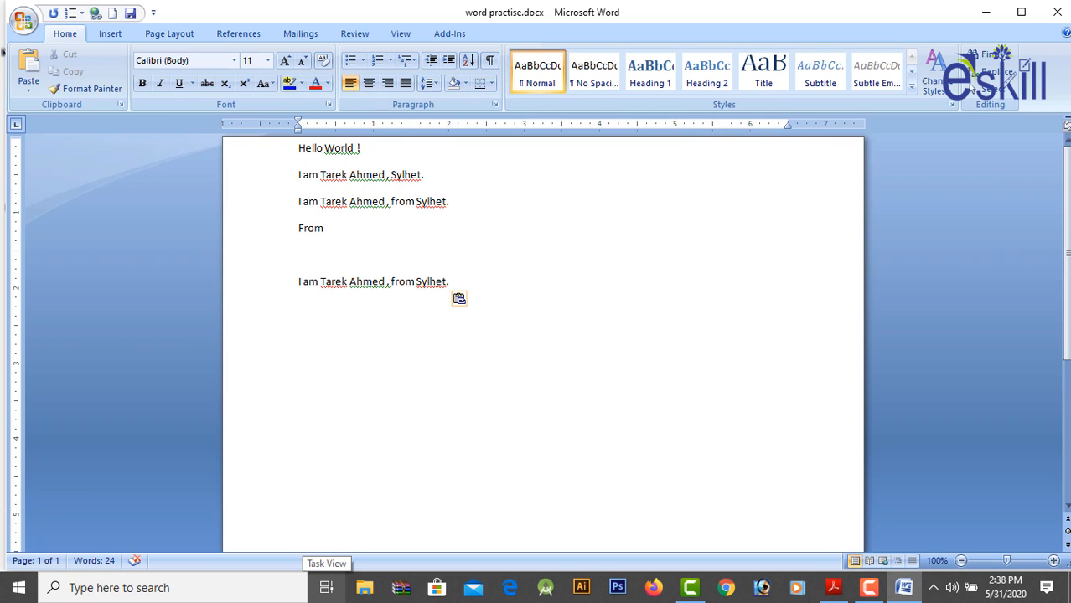
Add a new paragraph reading "Ctrl+V" below the pasted sentence and return the cursor to its start.
{"action": "type", "text": "ctrl"}
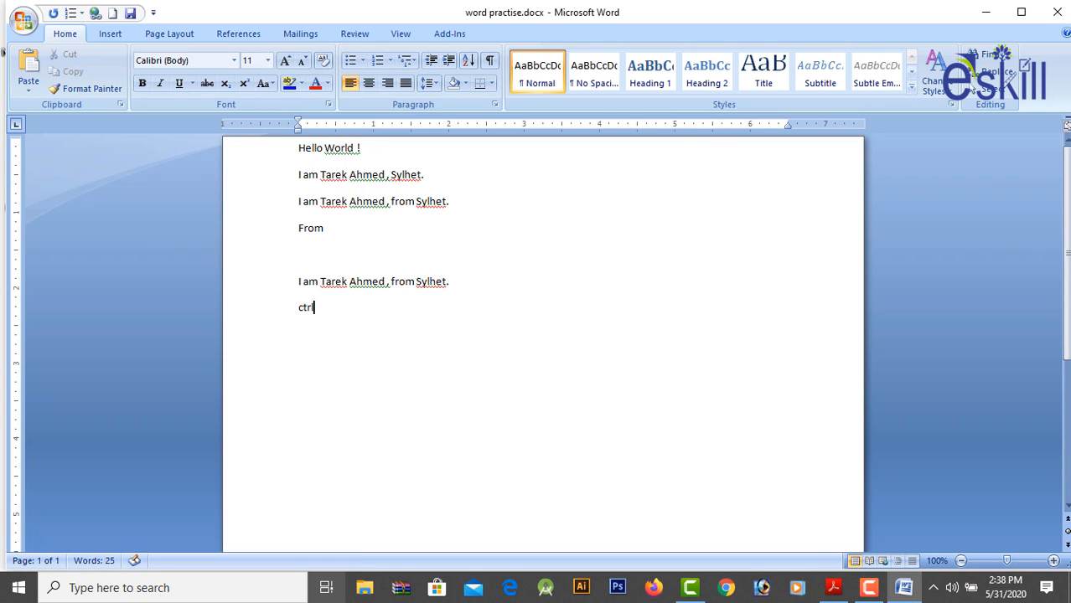
{"action": "type", "text": "+V"}
{"action": "key", "text": "Left"}
{"action": "key", "text": "Left"}
{"action": "key", "text": "Left"}
{"action": "key", "text": "Left"}
{"action": "key", "text": "Left"}
{"action": "key", "text": "Left"}
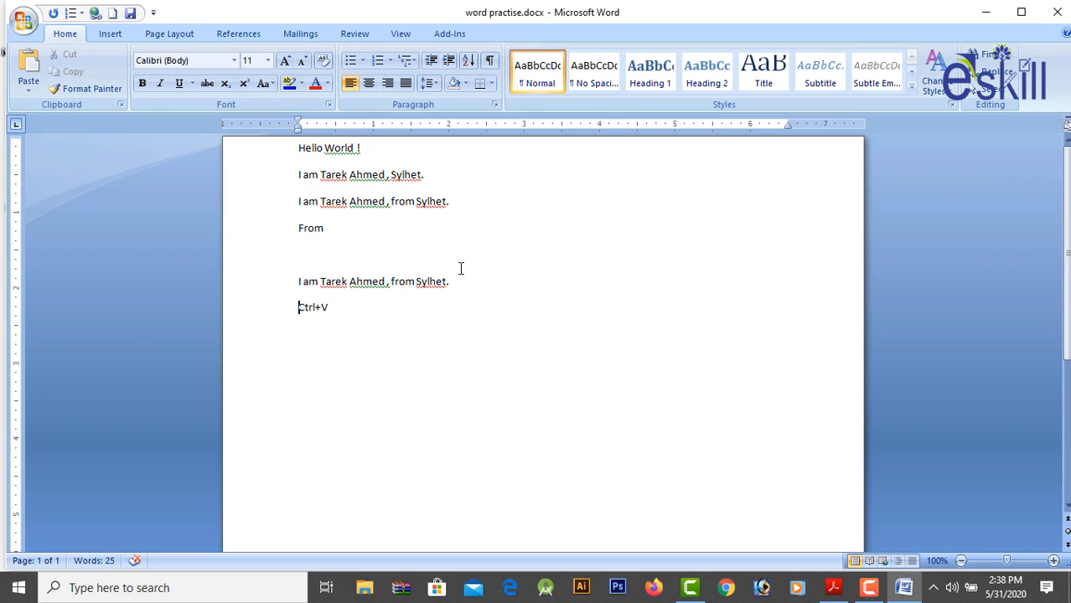
Change the font of the "Hello World !" line to Cooper Black.
{"action": "left_click", "coordinate": [418, 231]}
{"action": "left_click", "coordinate": [354, 148]}
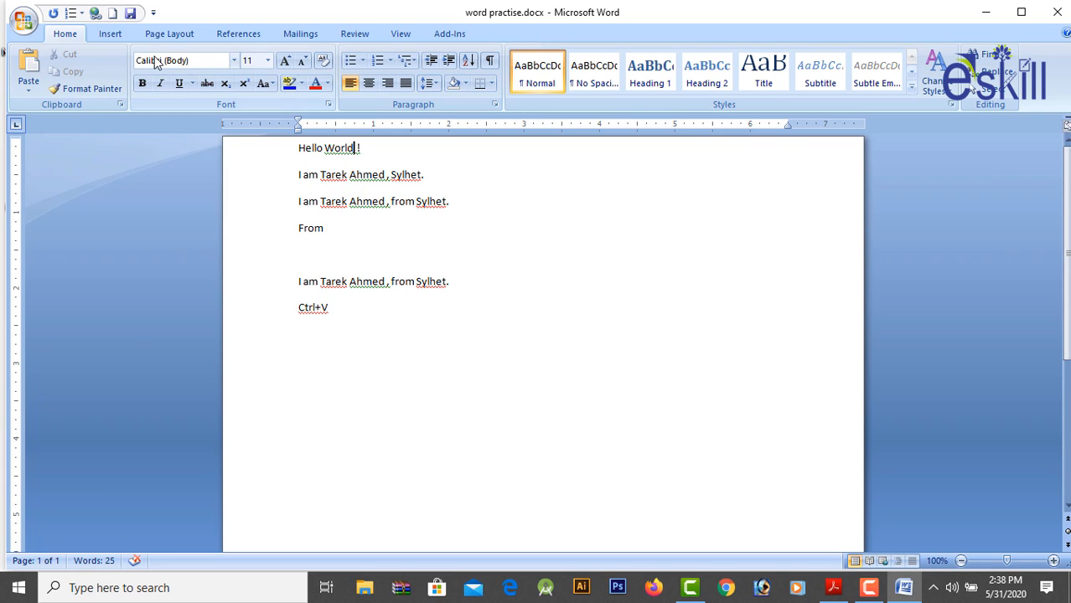
{"action": "left_click", "coordinate": [406, 146]}
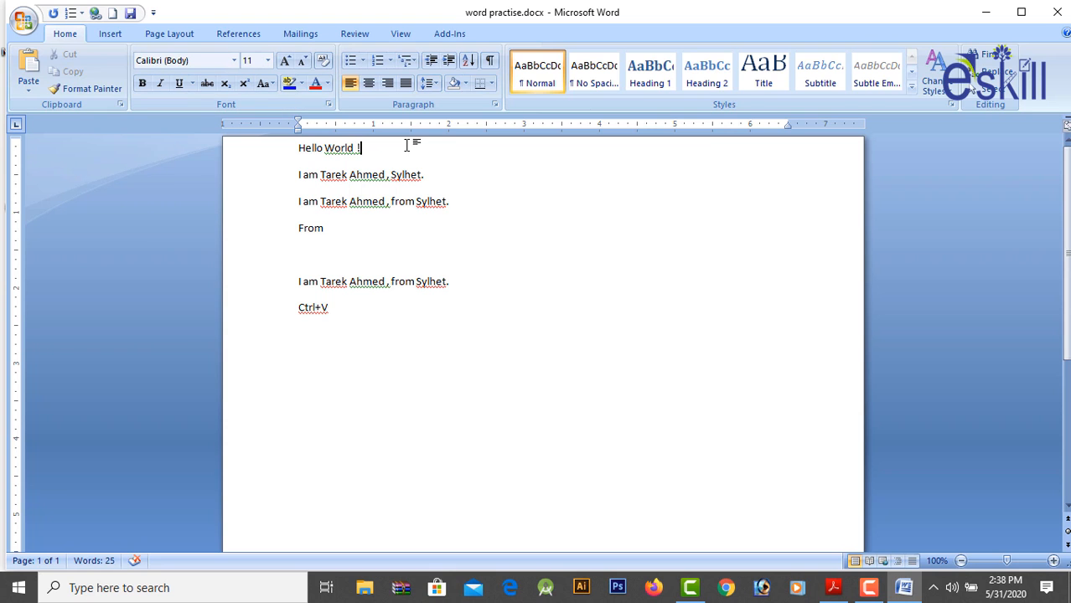
{"action": "left_click_drag", "start_coordinate": [409, 146], "coordinate": [263, 148]}
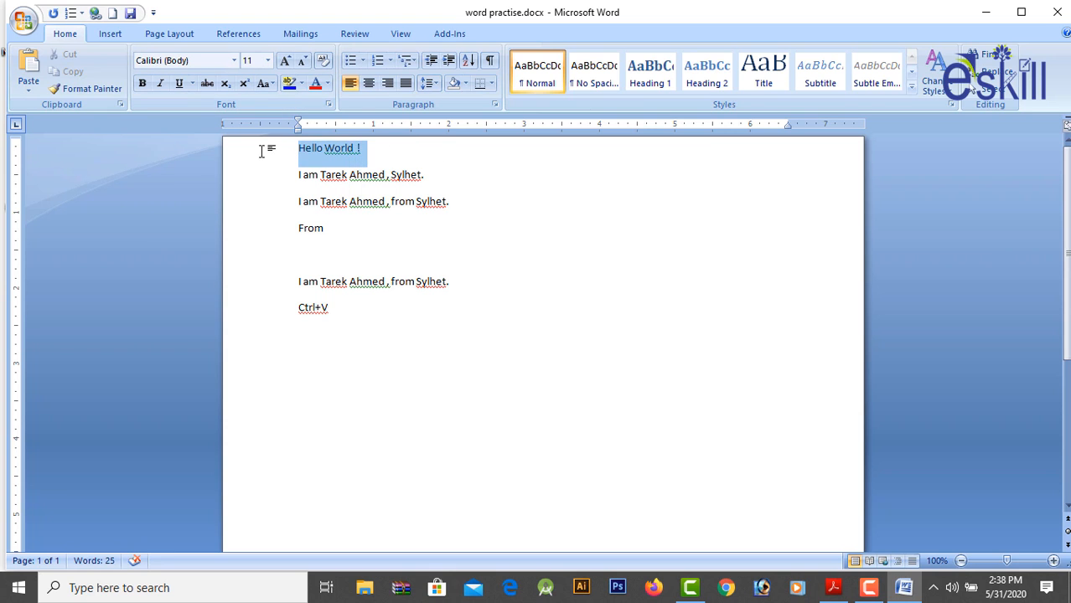
{"action": "left_click", "coordinate": [235, 60]}
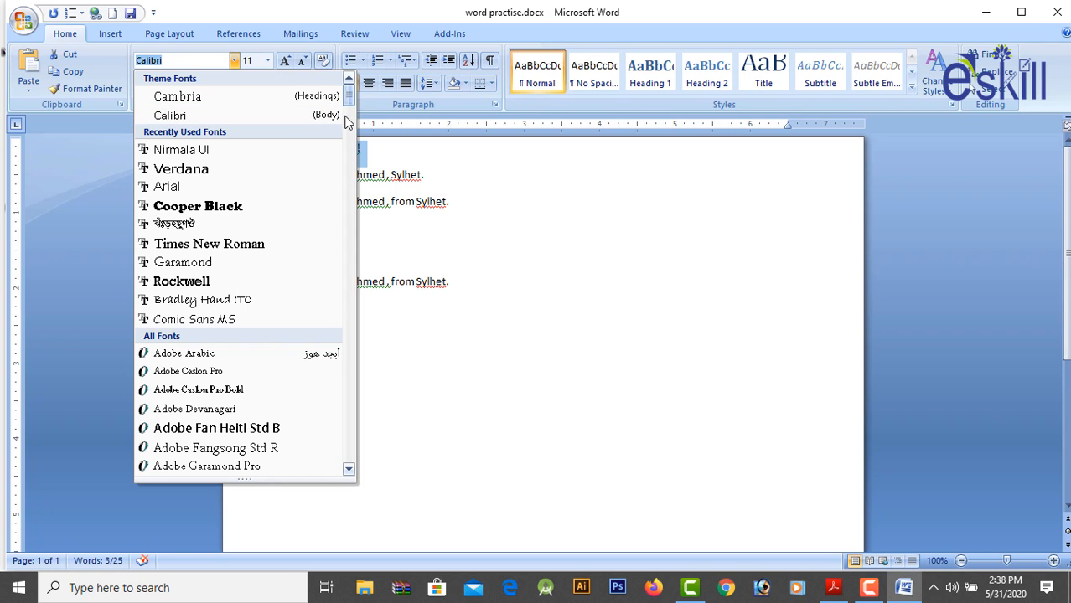
{"action": "left_click_drag", "start_coordinate": [345, 115], "coordinate": [338, 201]}
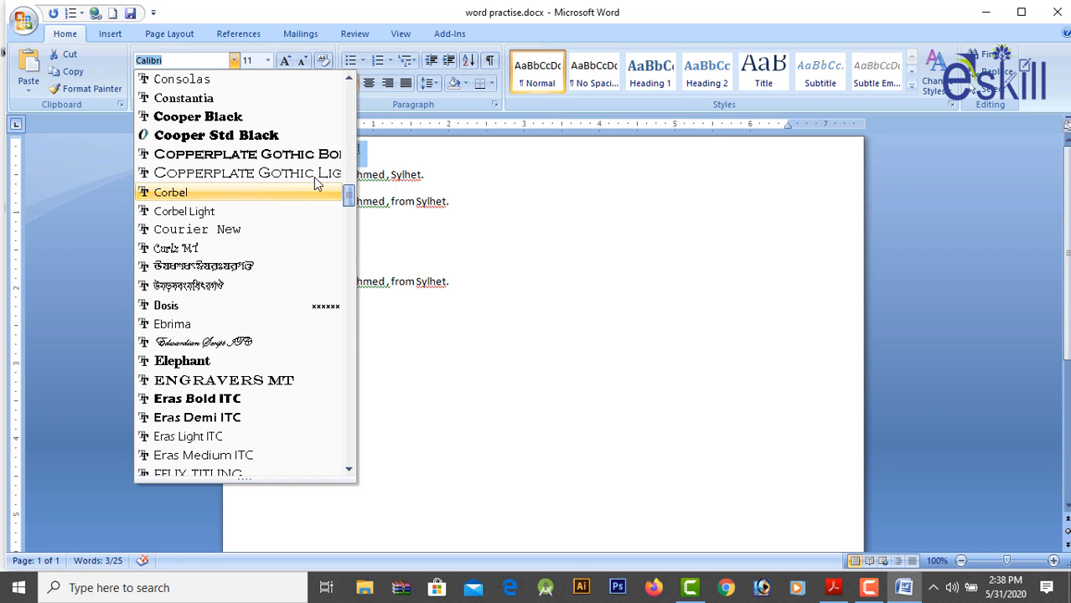
{"action": "left_click", "coordinate": [210, 118]}
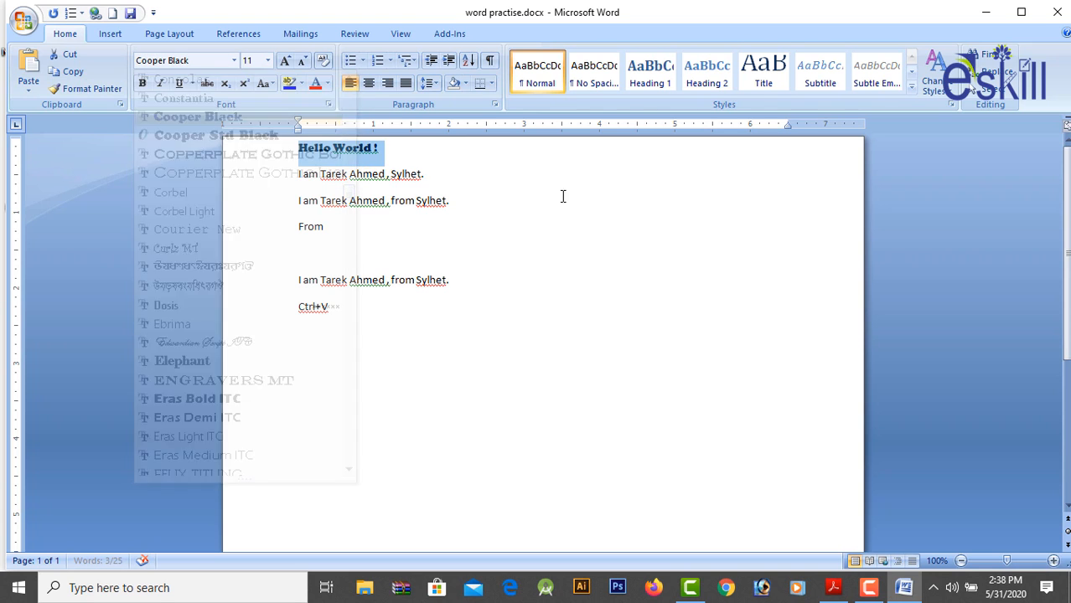
{"action": "left_click", "coordinate": [403, 153]}
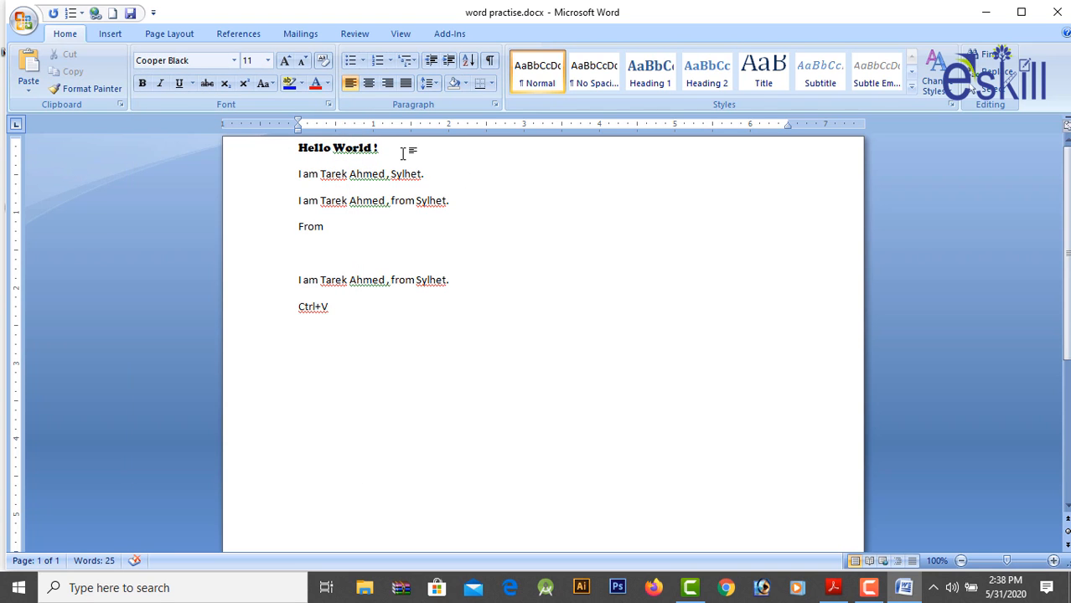
Change the font of the "I am … from Sylhet." sentence above the "From" line to Comic Sans MS.
{"action": "left_click_drag", "start_coordinate": [460, 206], "coordinate": [294, 203]}
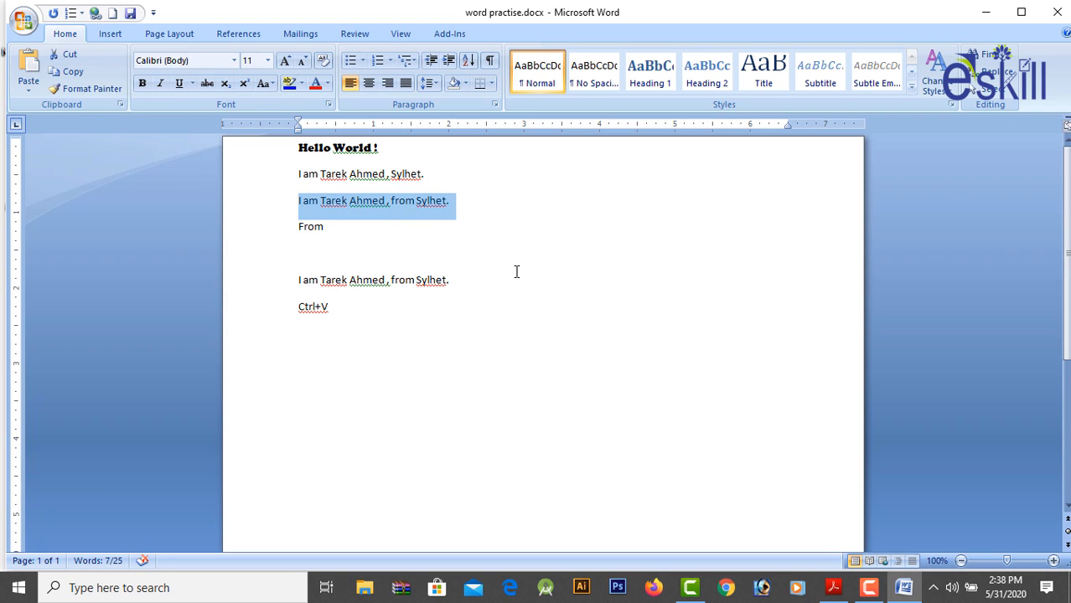
{"action": "left_click", "coordinate": [201, 63]}
{"action": "left_click", "coordinate": [235, 61]}
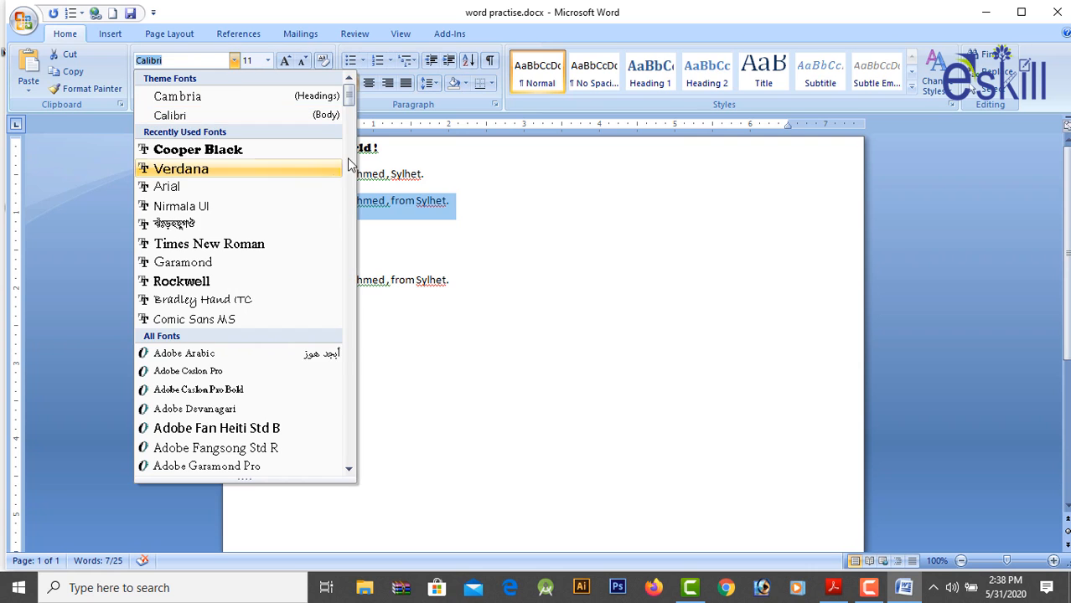
{"action": "left_click_drag", "start_coordinate": [351, 106], "coordinate": [352, 198]}
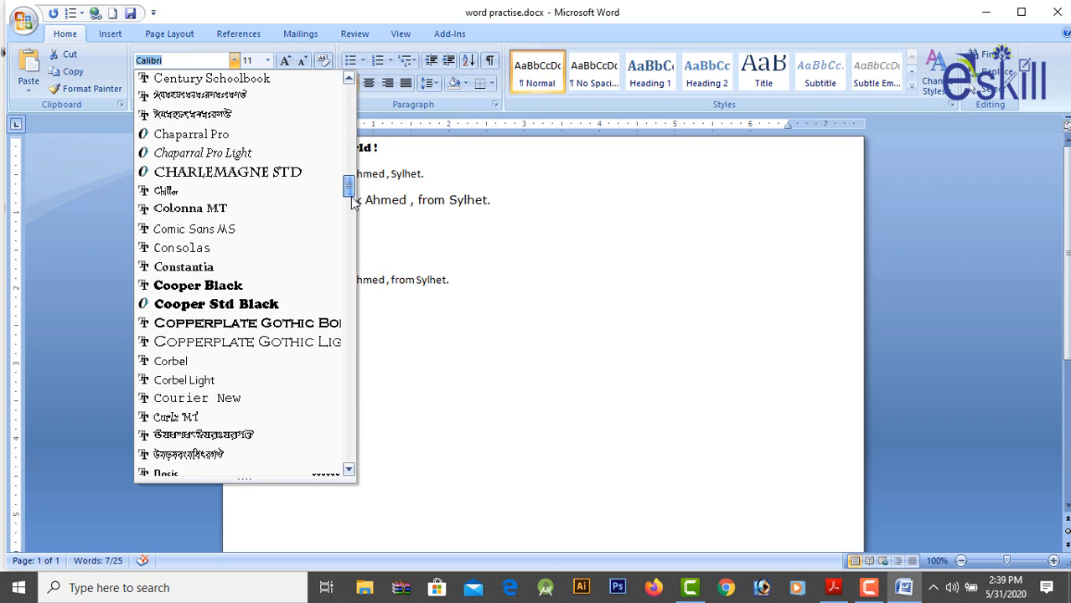
{"action": "left_click", "coordinate": [193, 62]}
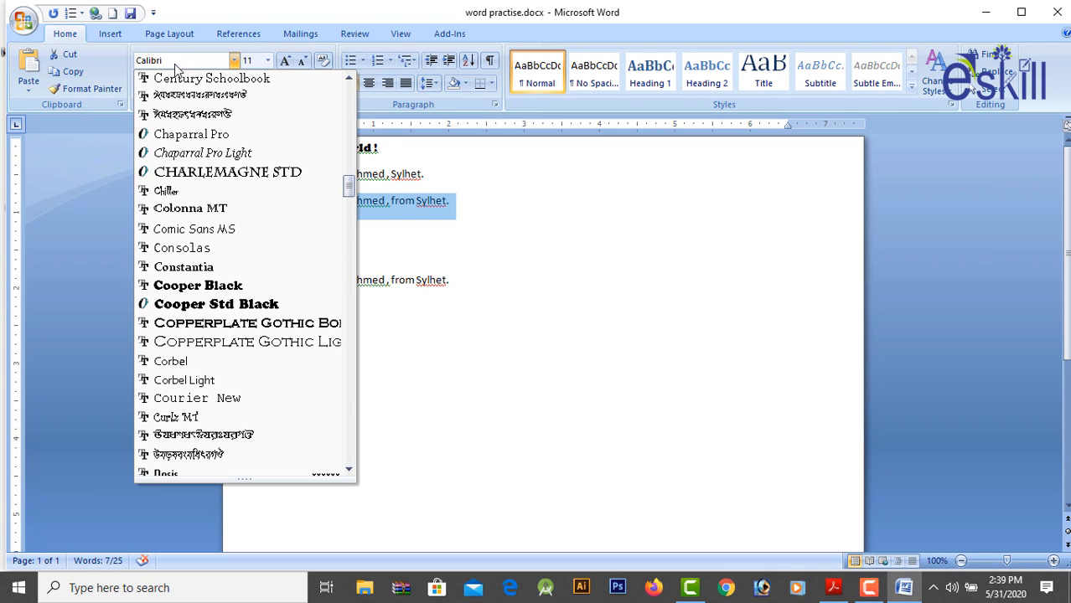
{"action": "double_click", "coordinate": [136, 61]}
{"action": "type", "text": "C"}
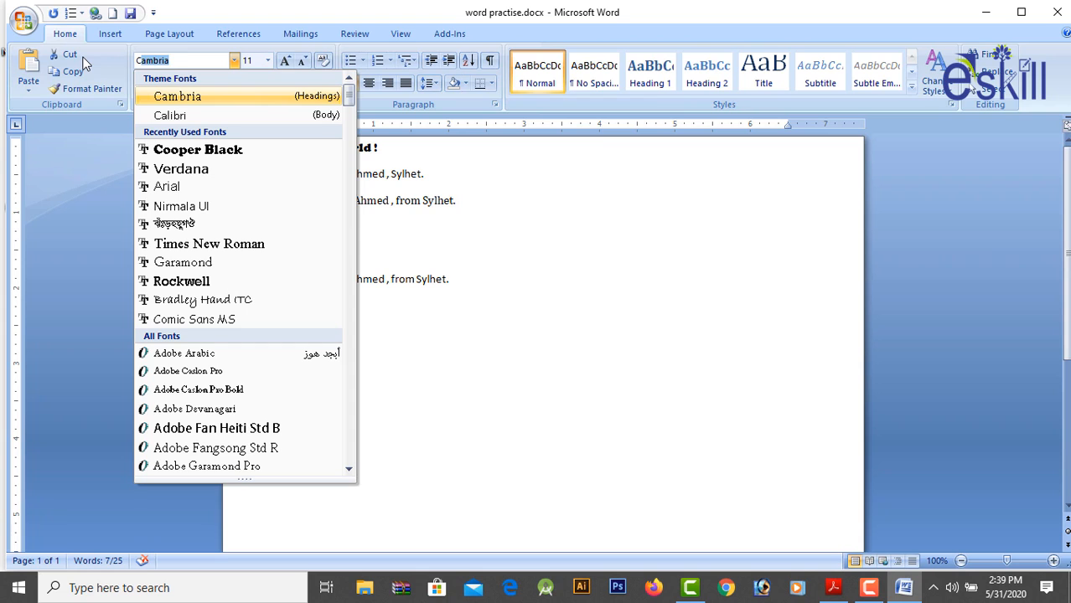
{"action": "type", "text": "omic Sans MS"}
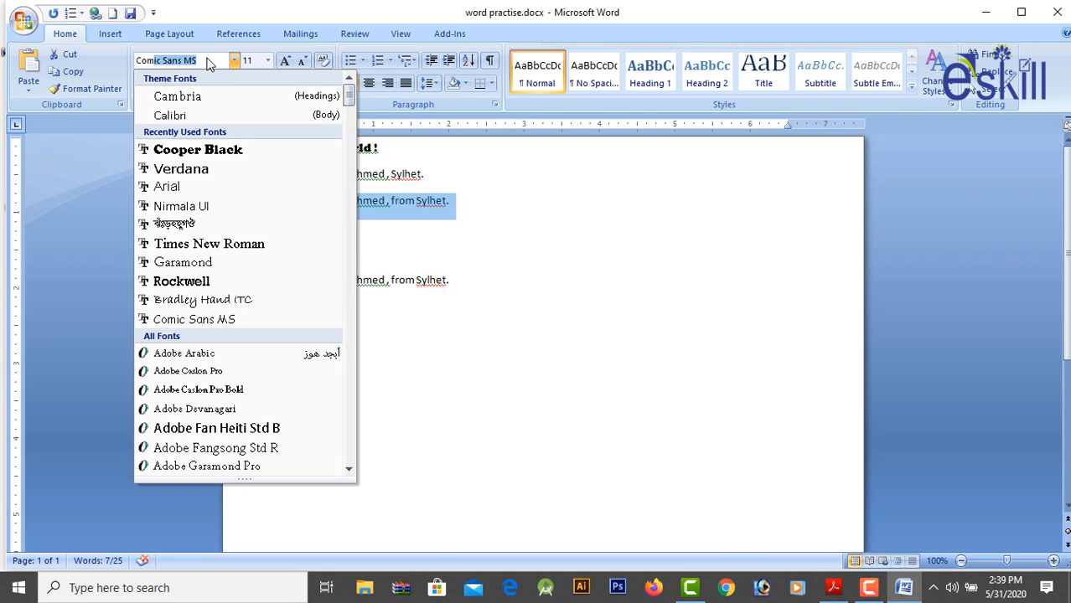
{"action": "key", "text": "Return"}
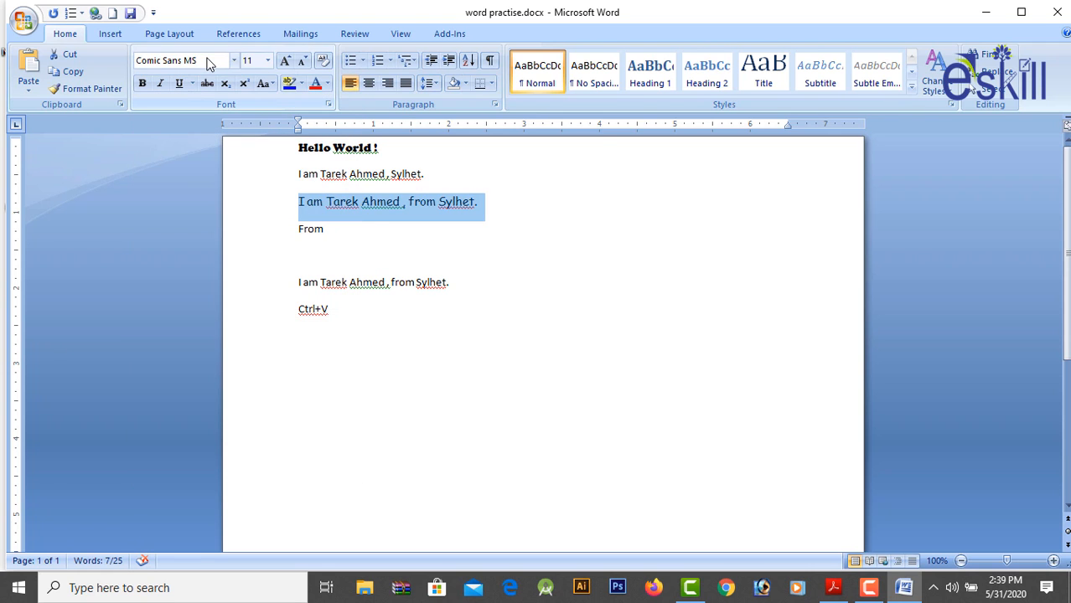
{"action": "left_click", "coordinate": [369, 206]}
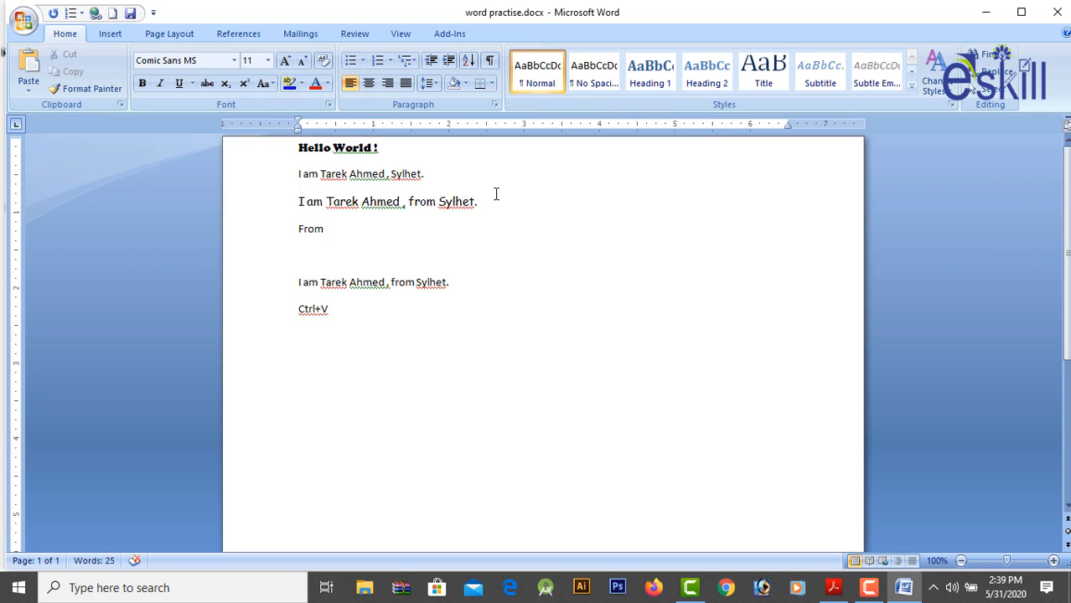
{"action": "left_click", "coordinate": [494, 202]}
Set the font size of the sentence directly below "Hello World !" to 24.
{"action": "left_click_drag", "start_coordinate": [435, 178], "coordinate": [253, 181]}
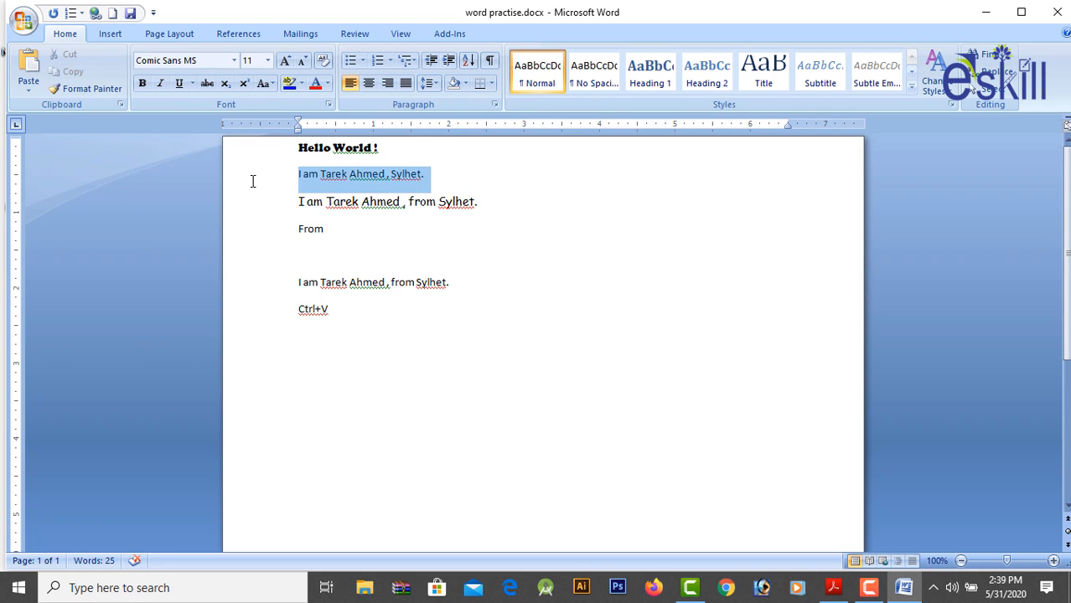
{"action": "left_click", "coordinate": [269, 60]}
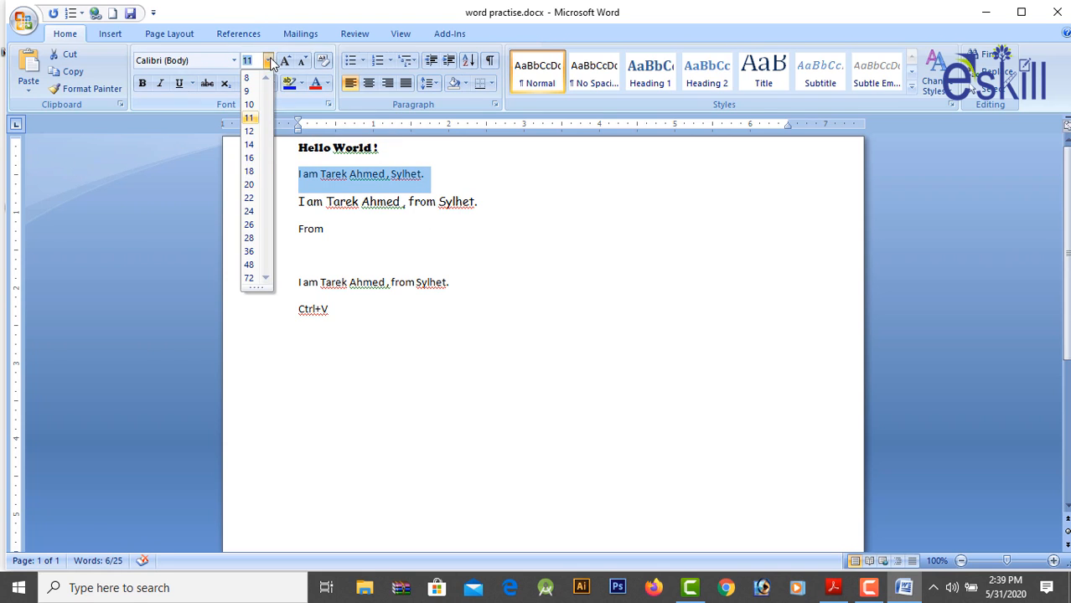
{"action": "left_click", "coordinate": [250, 212]}
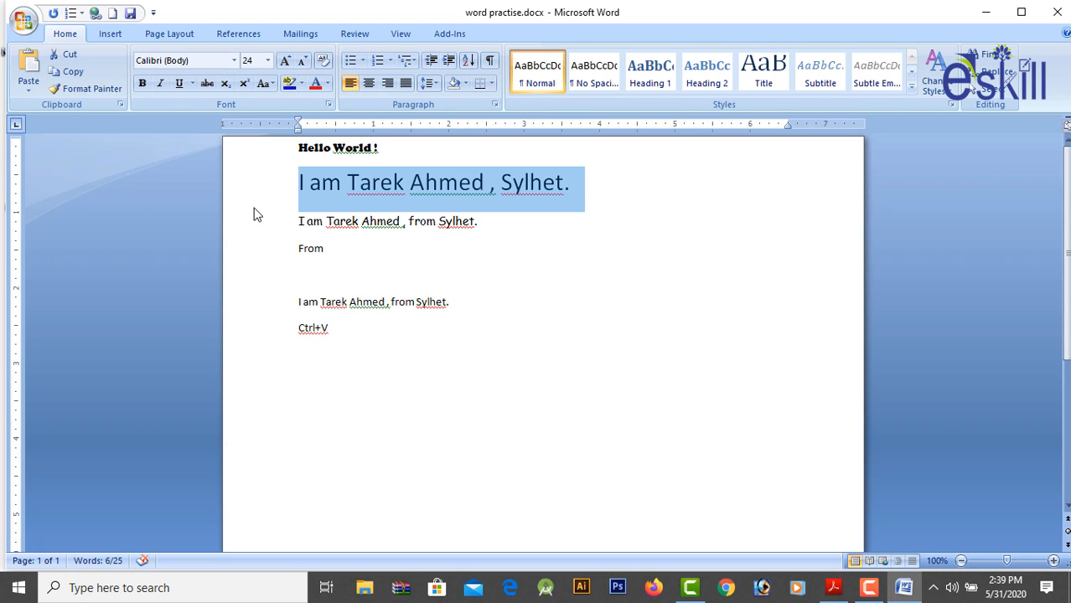
{"action": "left_click", "coordinate": [270, 65]}
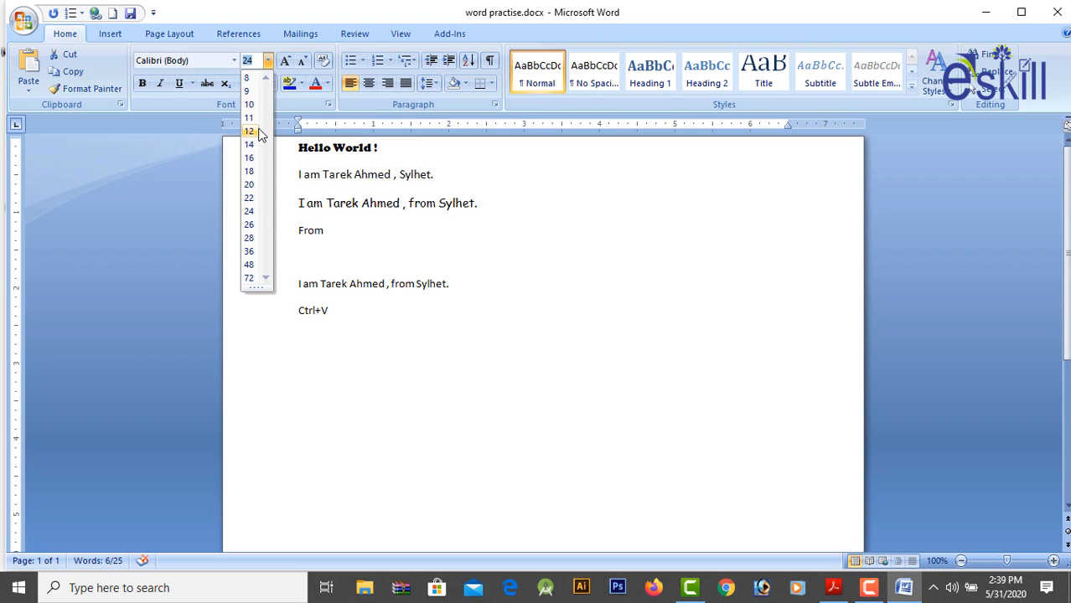
{"action": "left_click", "coordinate": [425, 274]}
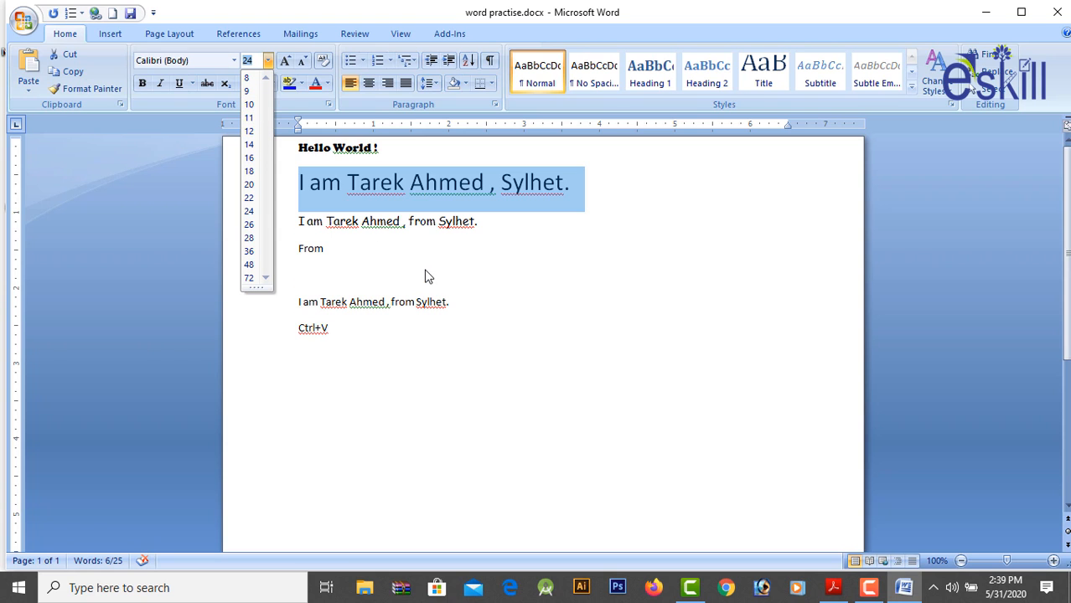
{"action": "left_click", "coordinate": [466, 262]}
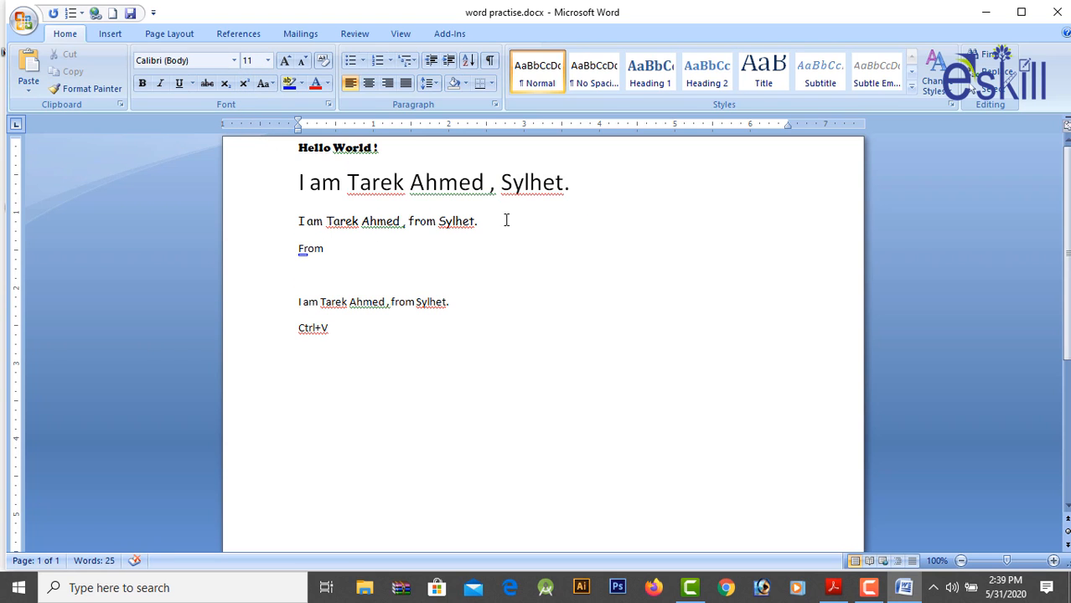
Set the font size of the Comic Sans MS sentence to the custom value 13.
{"action": "left_click_drag", "start_coordinate": [505, 221], "coordinate": [197, 225]}
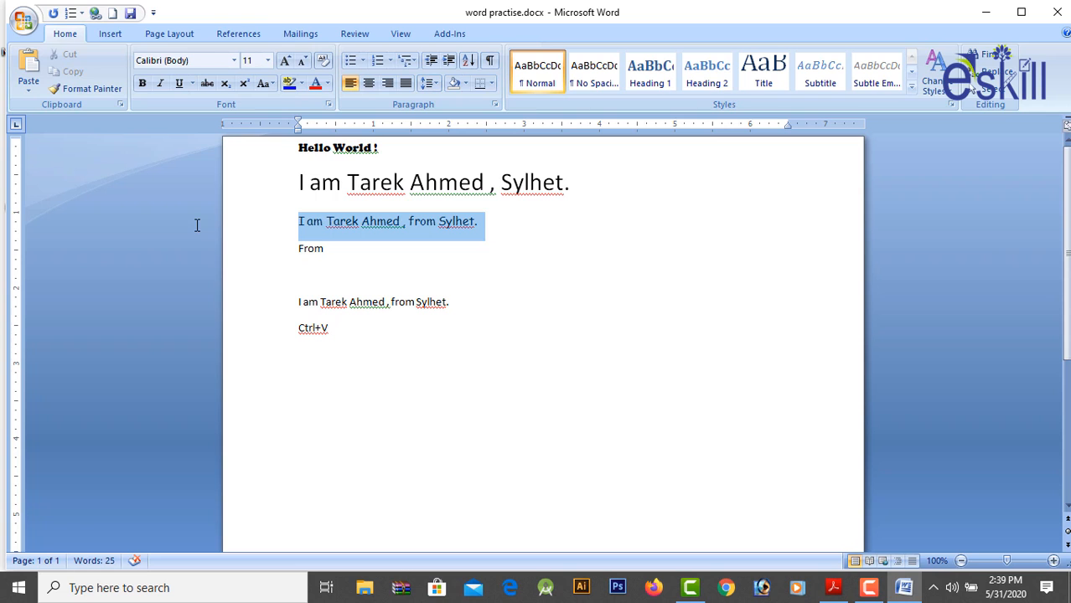
{"action": "left_click", "coordinate": [270, 63]}
{"action": "left_click", "coordinate": [269, 63]}
{"action": "left_click", "coordinate": [259, 66]}
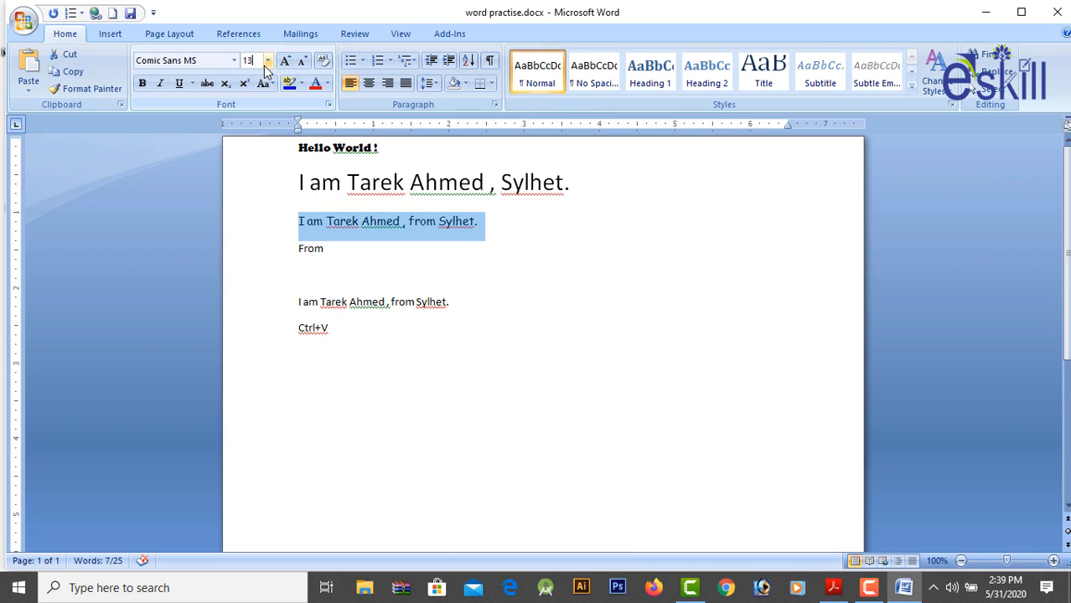
{"action": "type", "text": "13"}
{"action": "key", "text": "Return"}
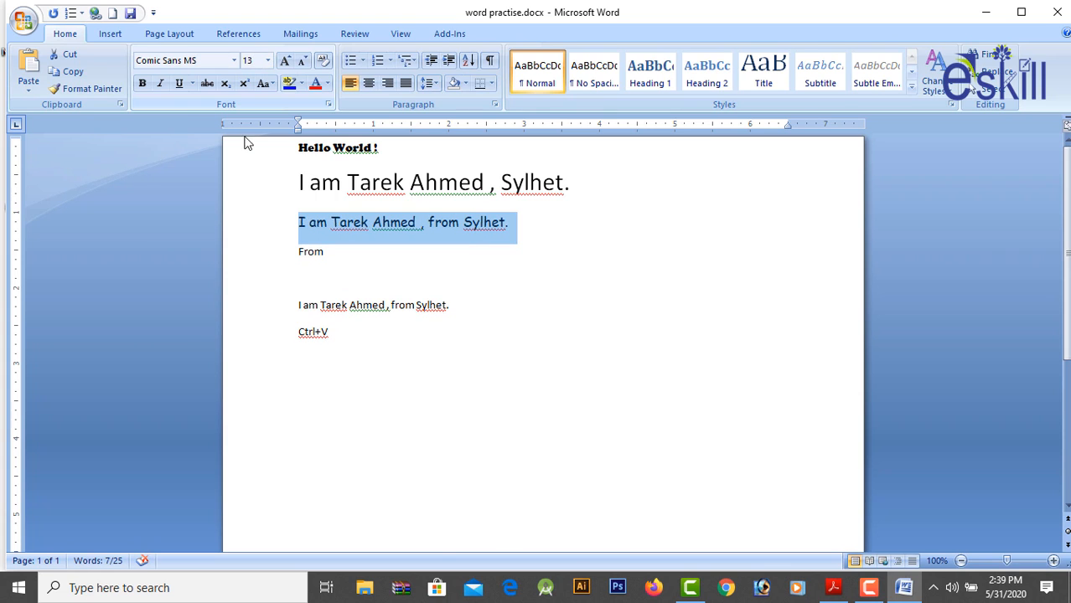
{"action": "left_click", "coordinate": [503, 258]}
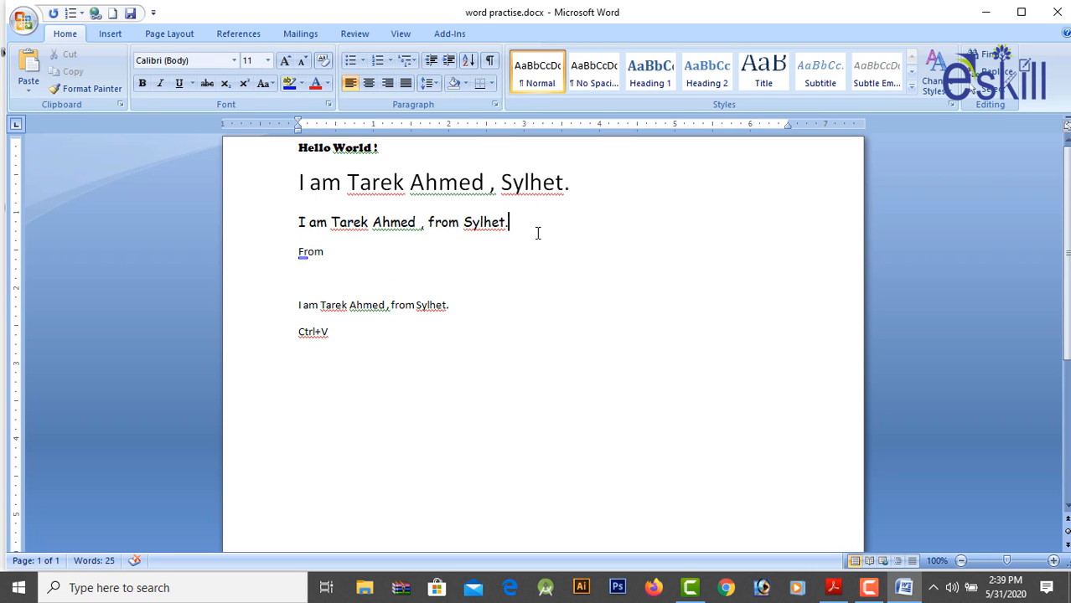
Grow the font size of the Comic Sans MS sentence above "From" to 24.
{"action": "left_click_drag", "start_coordinate": [536, 232], "coordinate": [270, 241]}
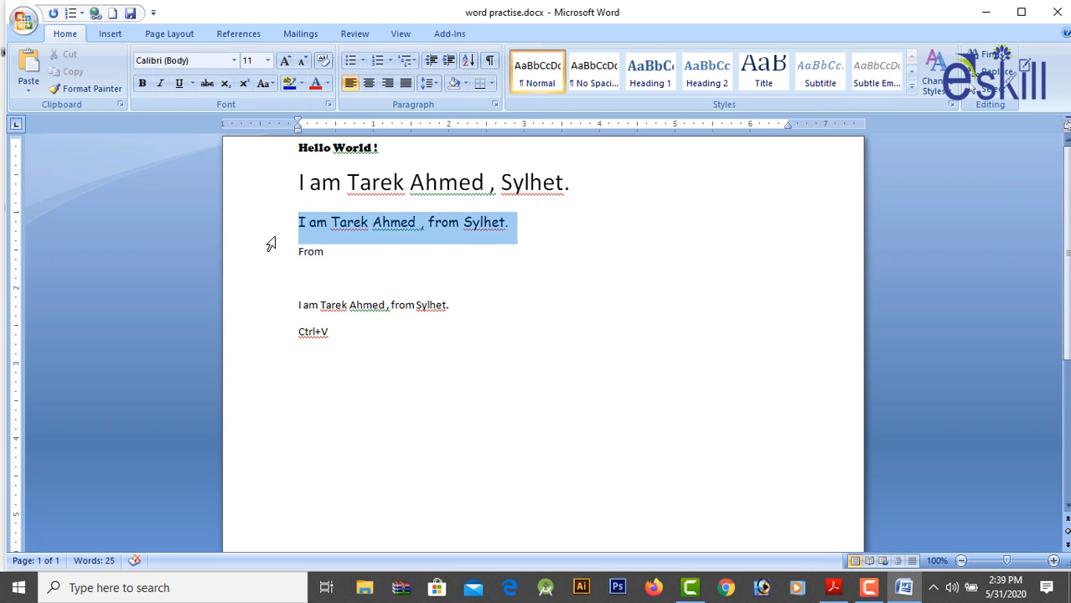
{"action": "left_click", "coordinate": [286, 62]}
{"action": "left_click", "coordinate": [286, 62]}
{"action": "left_click", "coordinate": [286, 62]}
{"action": "left_click", "coordinate": [286, 62]}
{"action": "left_click", "coordinate": [286, 62]}
{"action": "left_click", "coordinate": [286, 62]}
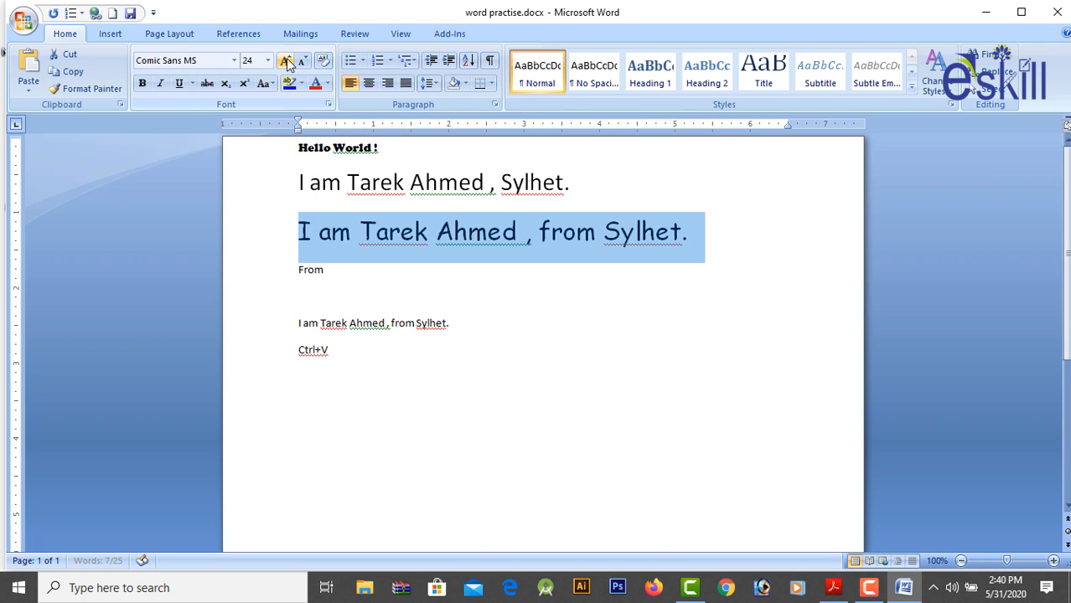
{"action": "left_click", "coordinate": [486, 312]}
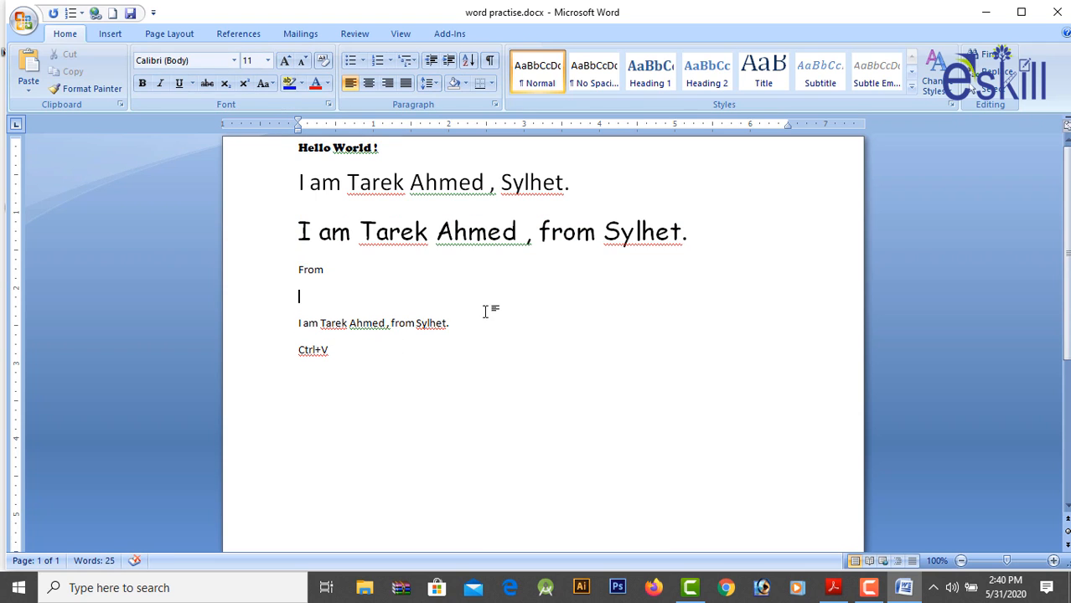
Shrink the font size of the Comic Sans MS sentence above "From" to 16.
{"action": "left_click_drag", "start_coordinate": [702, 233], "coordinate": [129, 215]}
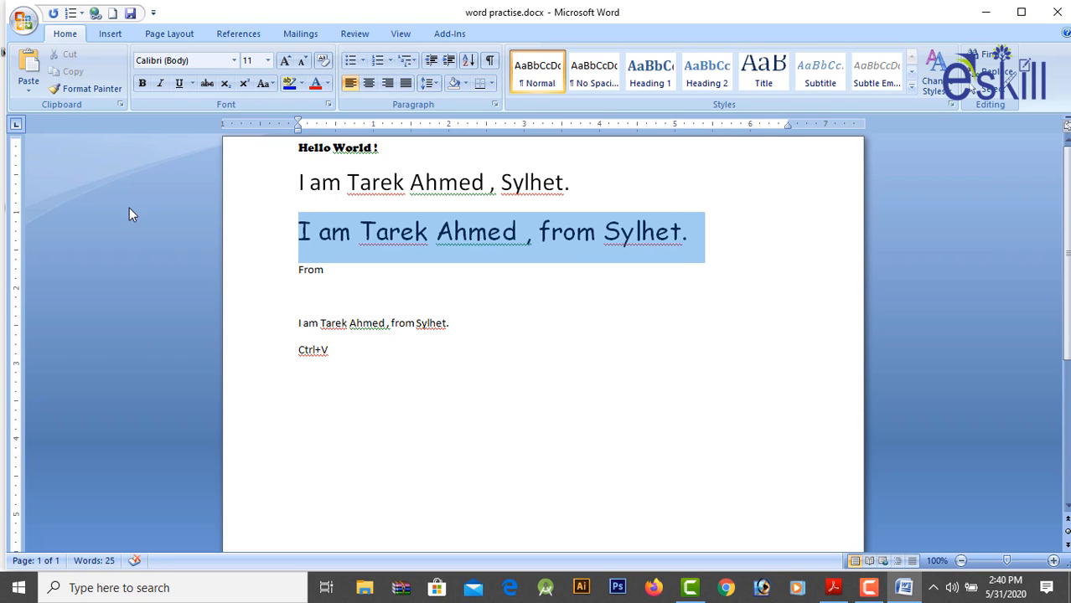
{"action": "left_click", "coordinate": [304, 62]}
{"action": "left_click", "coordinate": [304, 61]}
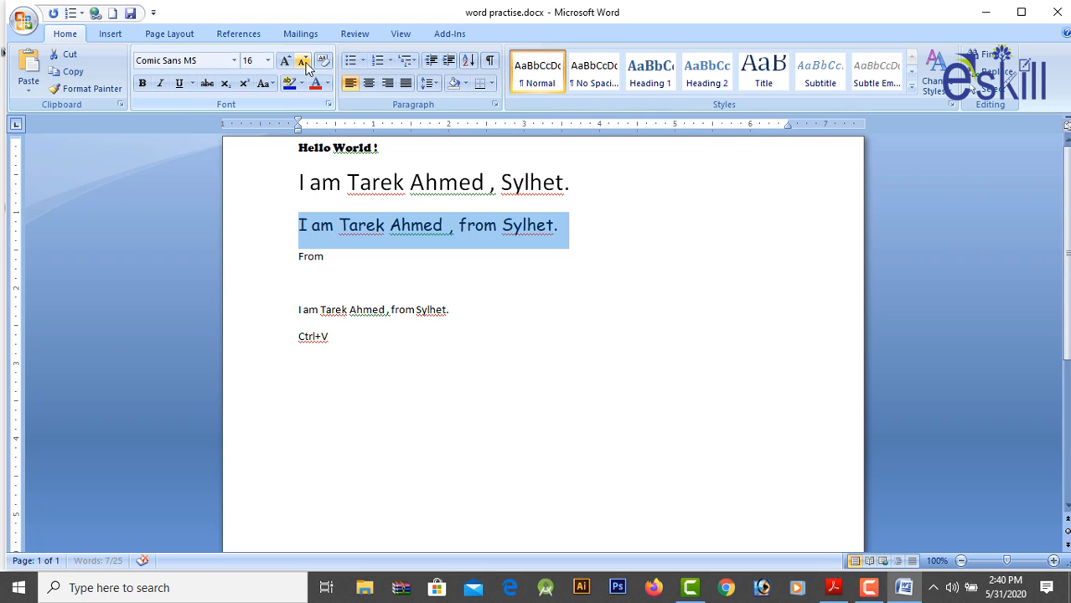
{"action": "left_click", "coordinate": [571, 312]}
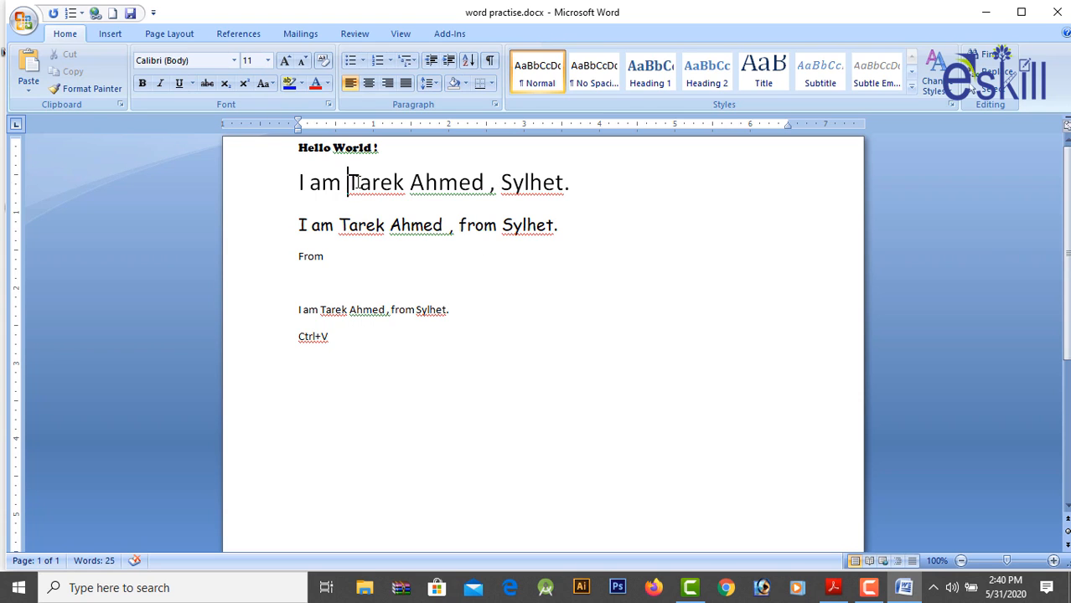
Make the full name bold and "Sylhet" italic in the sentence directly below "Hello World !".
{"action": "left_click_drag", "start_coordinate": [347, 185], "coordinate": [457, 193]}
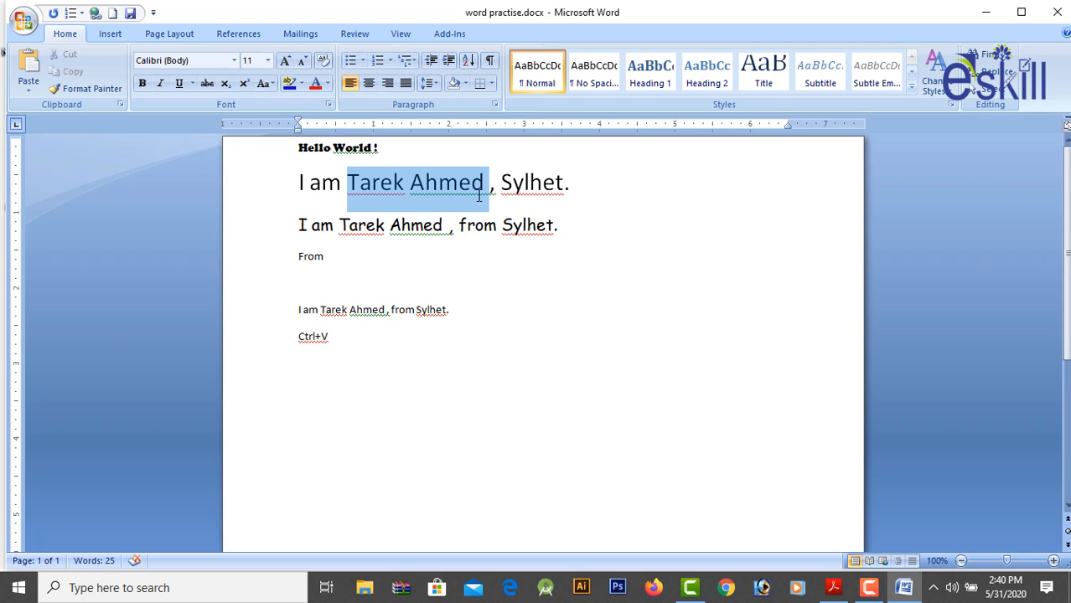
{"action": "left_click", "coordinate": [143, 85]}
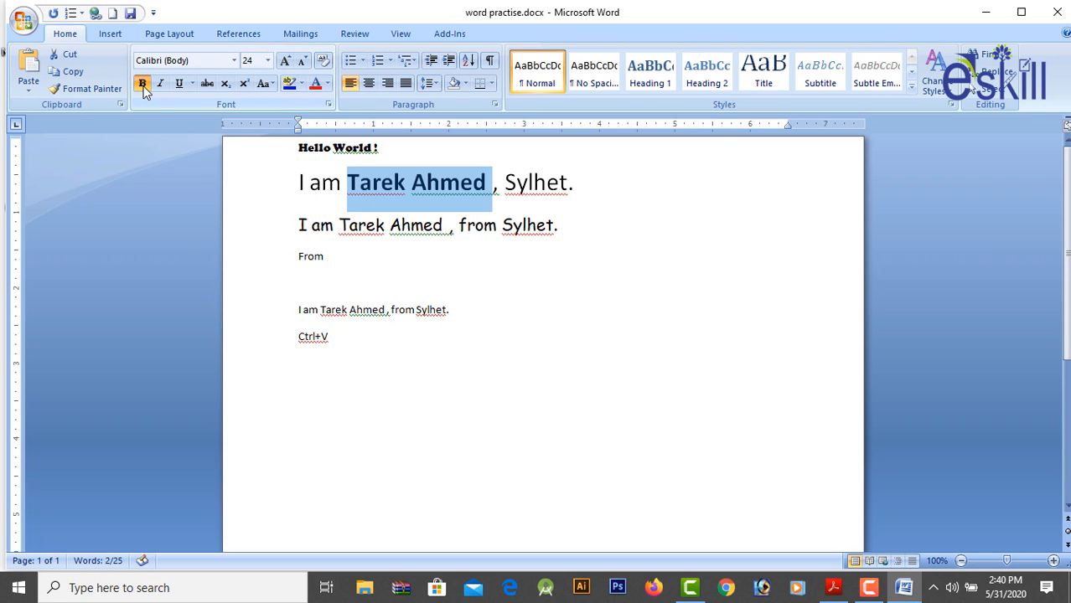
{"action": "left_click", "coordinate": [436, 282]}
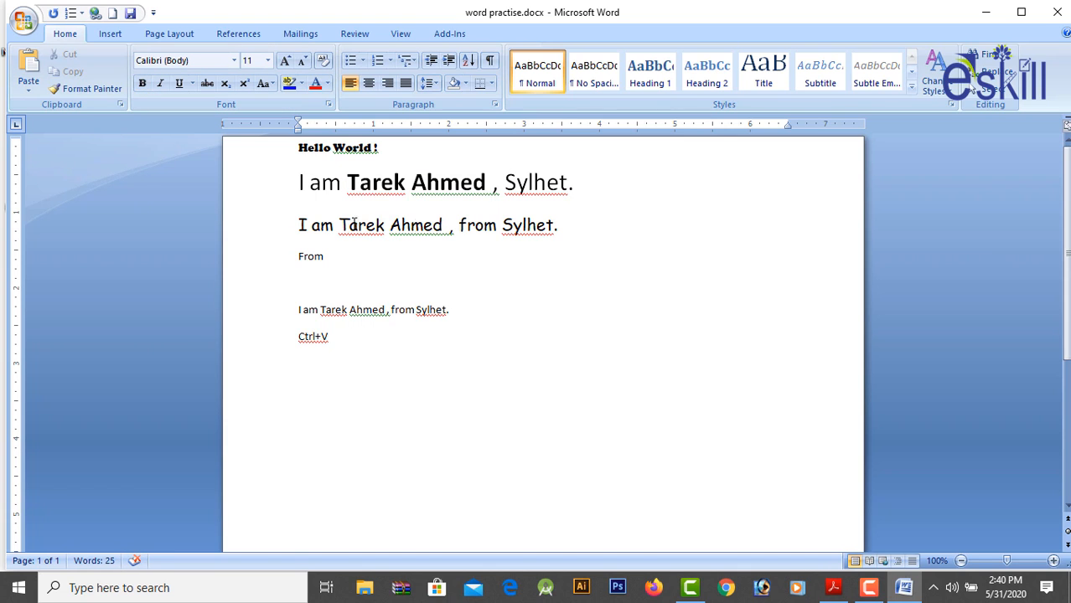
{"action": "left_click_drag", "start_coordinate": [507, 183], "coordinate": [568, 183]}
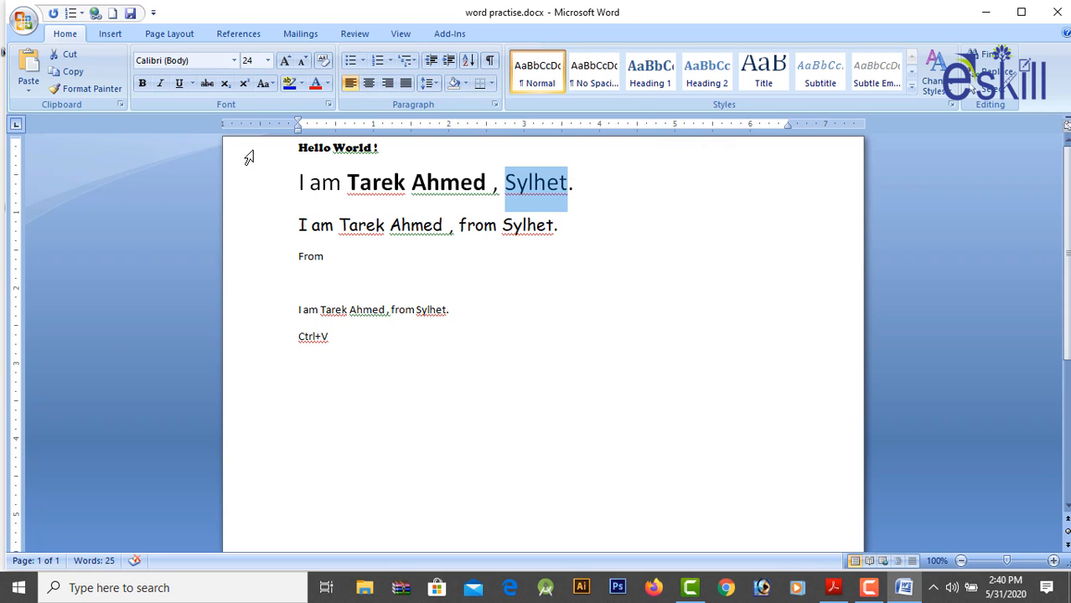
{"action": "left_click", "coordinate": [160, 84]}
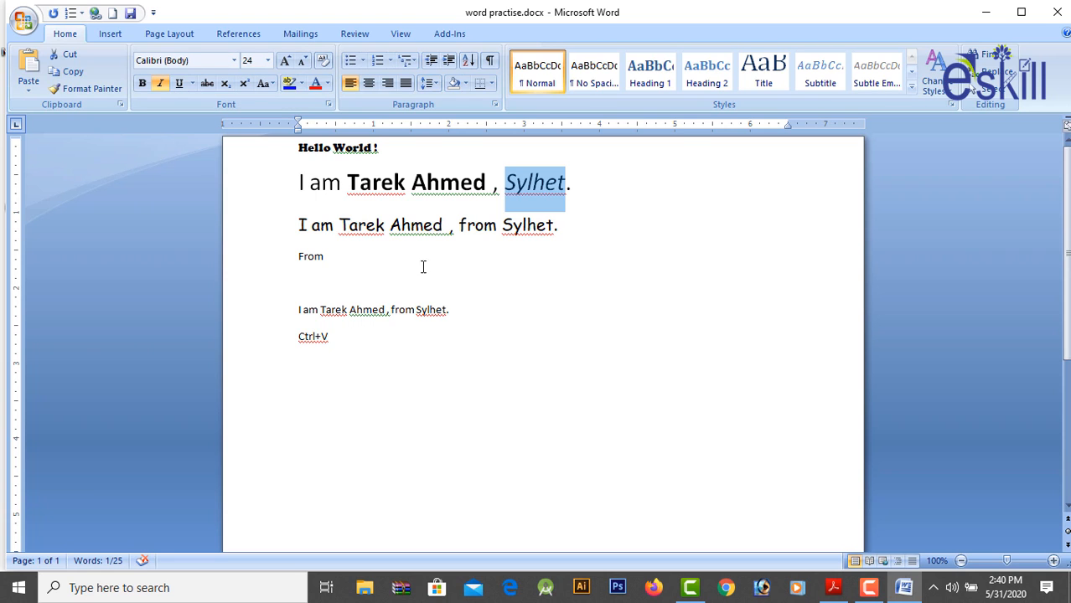
{"action": "left_click", "coordinate": [397, 309]}
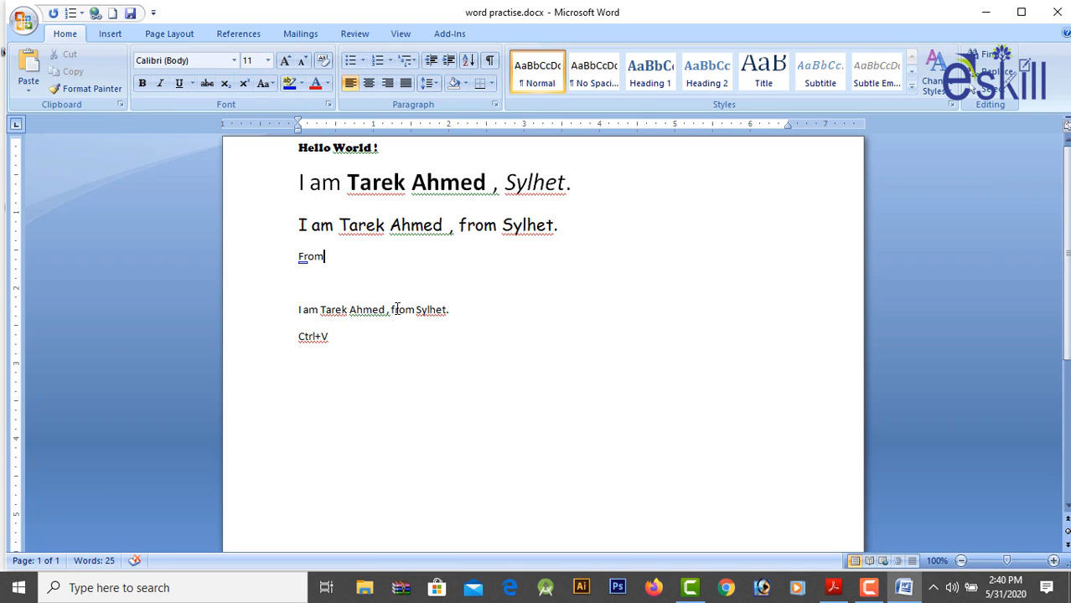
{"action": "left_click", "coordinate": [439, 182]}
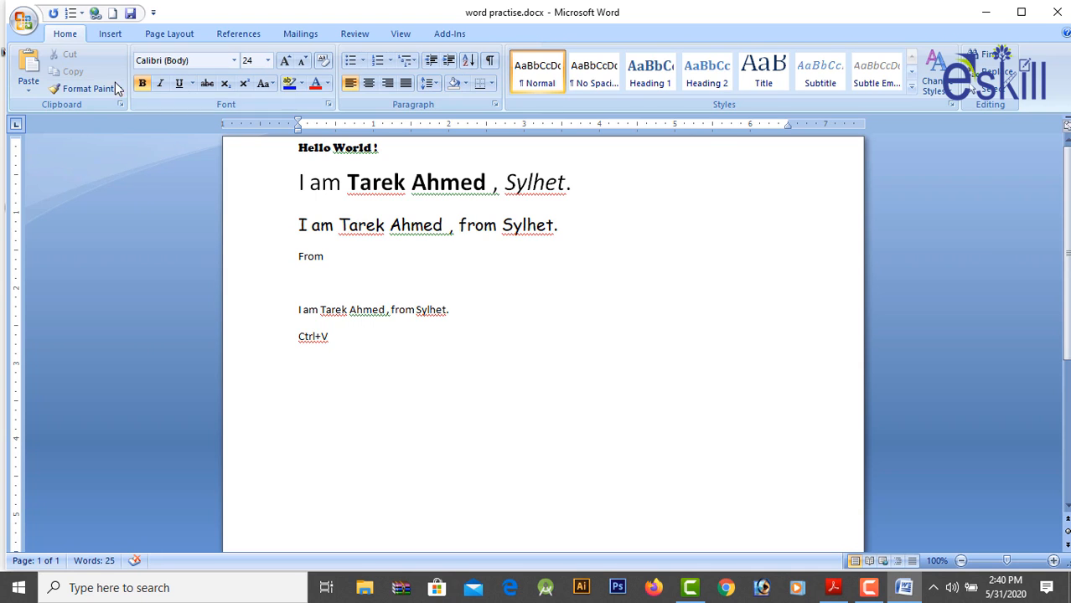
{"action": "left_click", "coordinate": [545, 185]}
{"action": "left_click", "coordinate": [416, 258]}
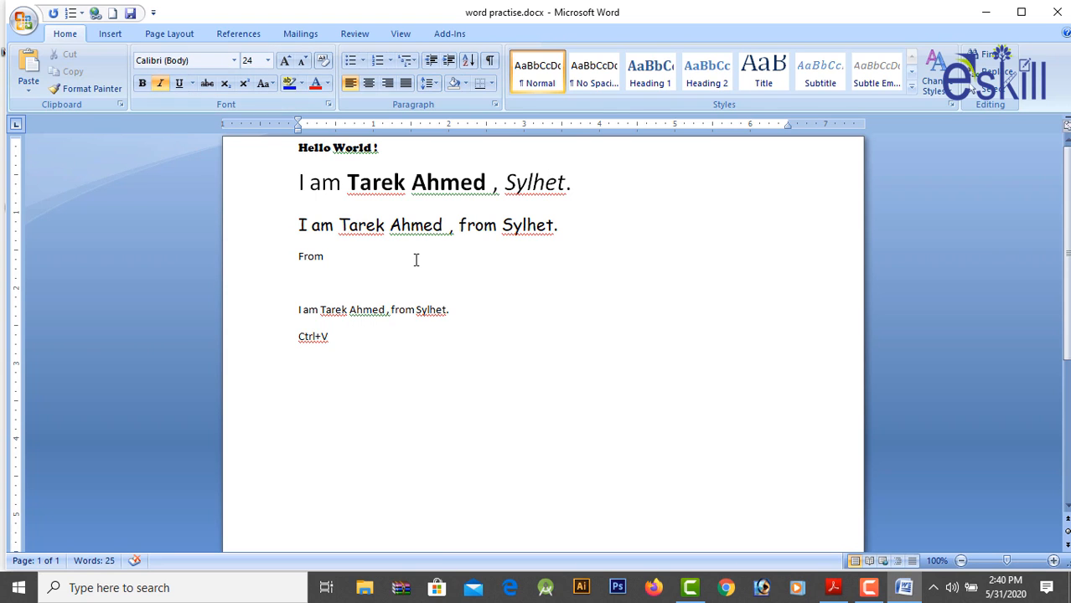
Underline the whole Comic Sans MS sentence above the "From" line.
{"action": "left_click_drag", "start_coordinate": [292, 226], "coordinate": [574, 229]}
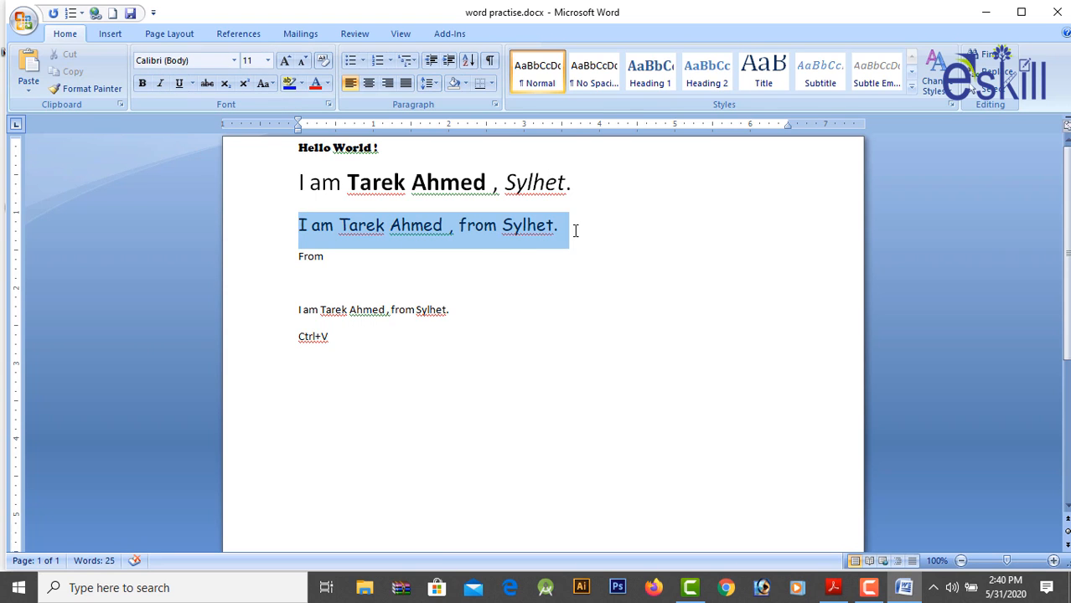
{"action": "left_click", "coordinate": [183, 84]}
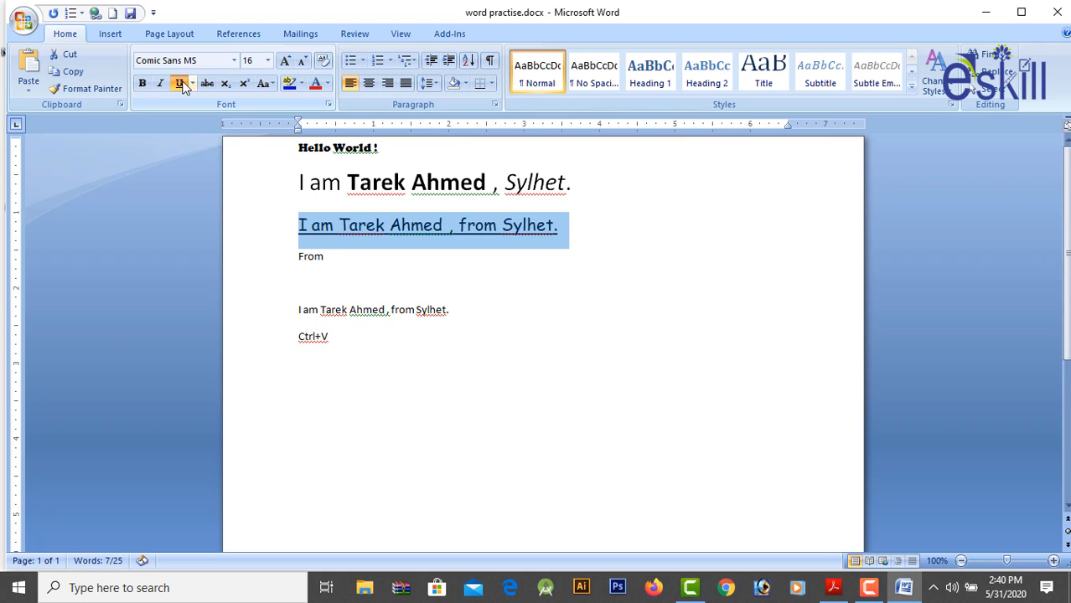
{"action": "left_click", "coordinate": [472, 265]}
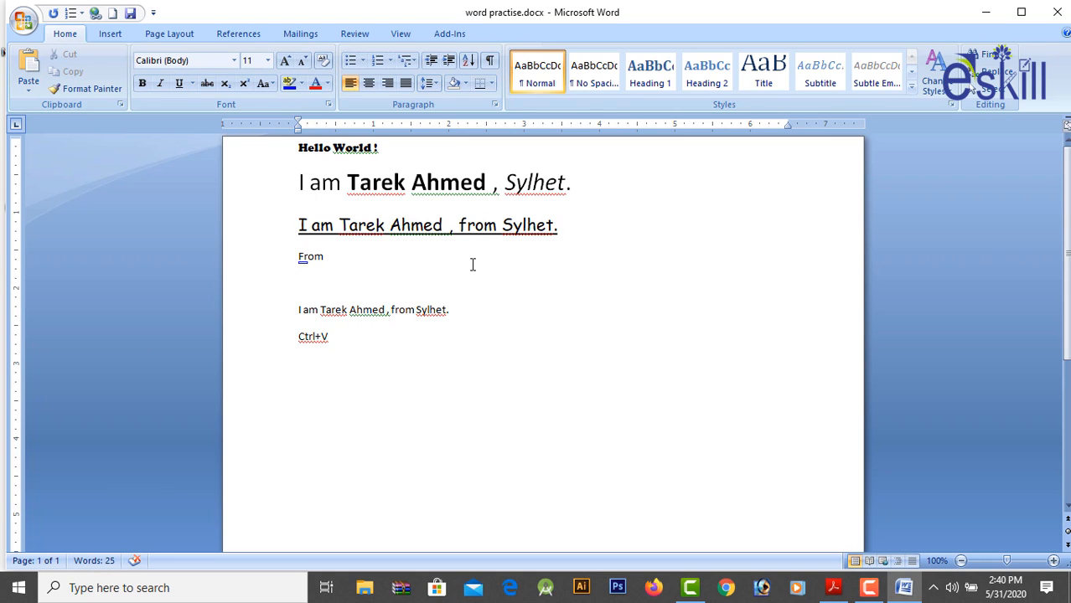
Enter "Ball boll" on the empty line below "From" and strike through the word "boll".
{"action": "left_click", "coordinate": [477, 282]}
{"action": "type", "text": "ball boll"}
{"action": "left_click", "coordinate": [343, 283]}
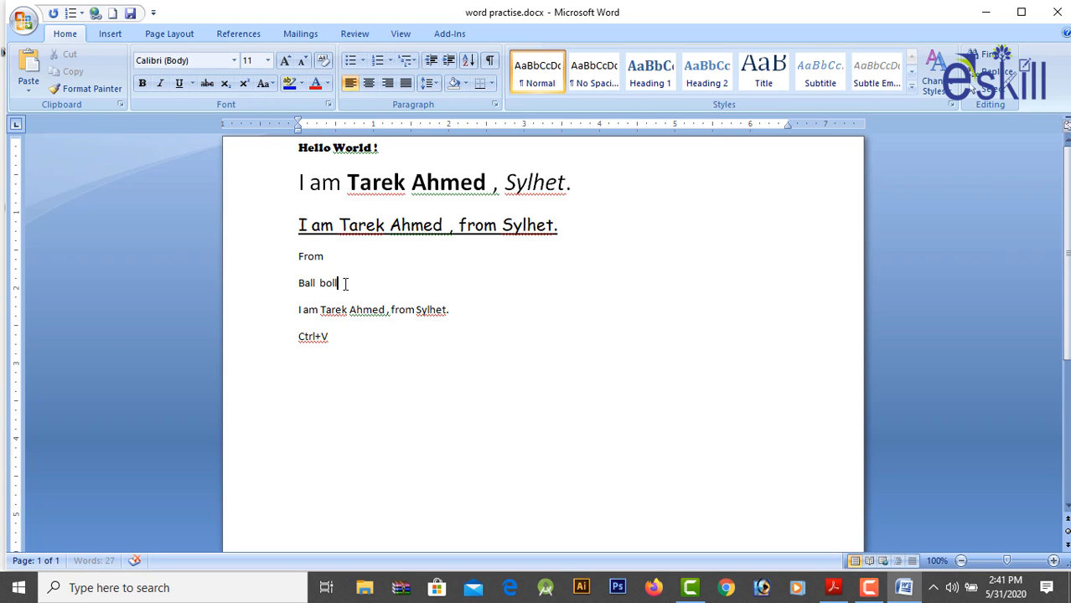
{"action": "left_click_drag", "start_coordinate": [341, 283], "coordinate": [319, 286]}
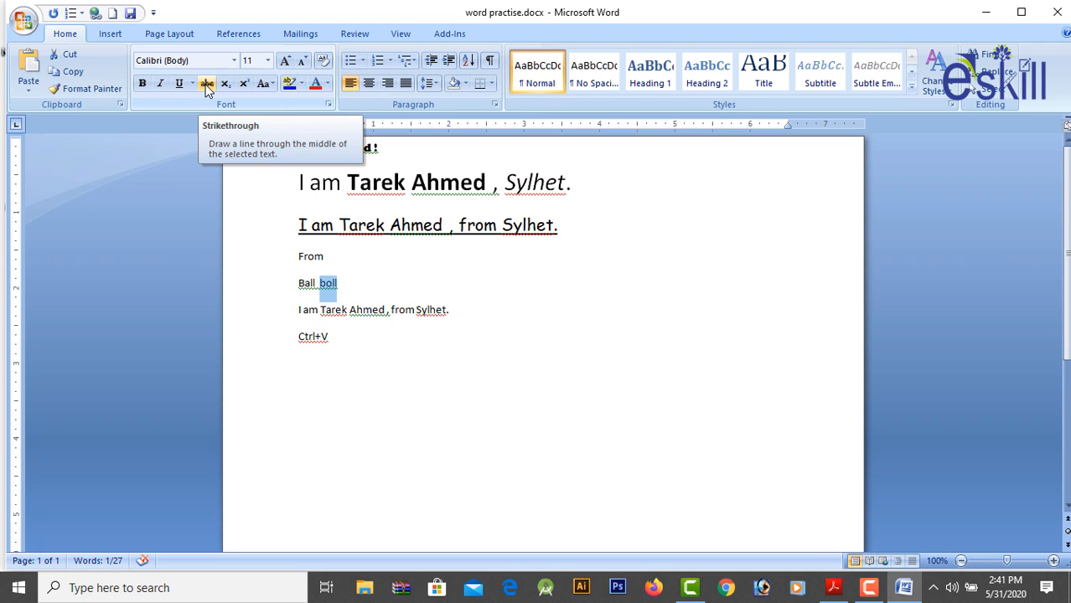
{"action": "left_click", "coordinate": [206, 85]}
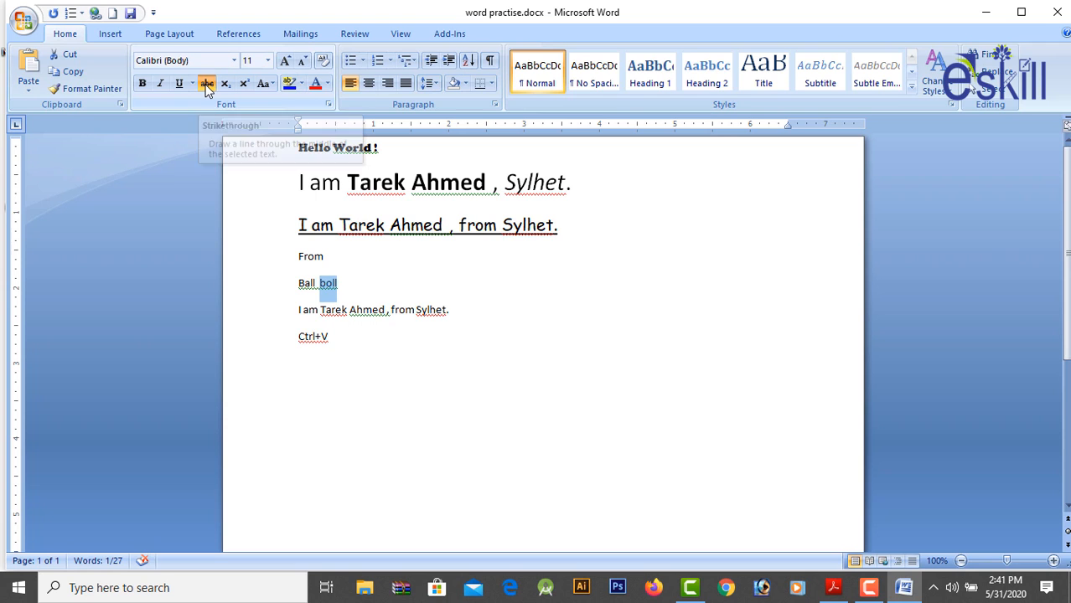
{"action": "left_click", "coordinate": [373, 286]}
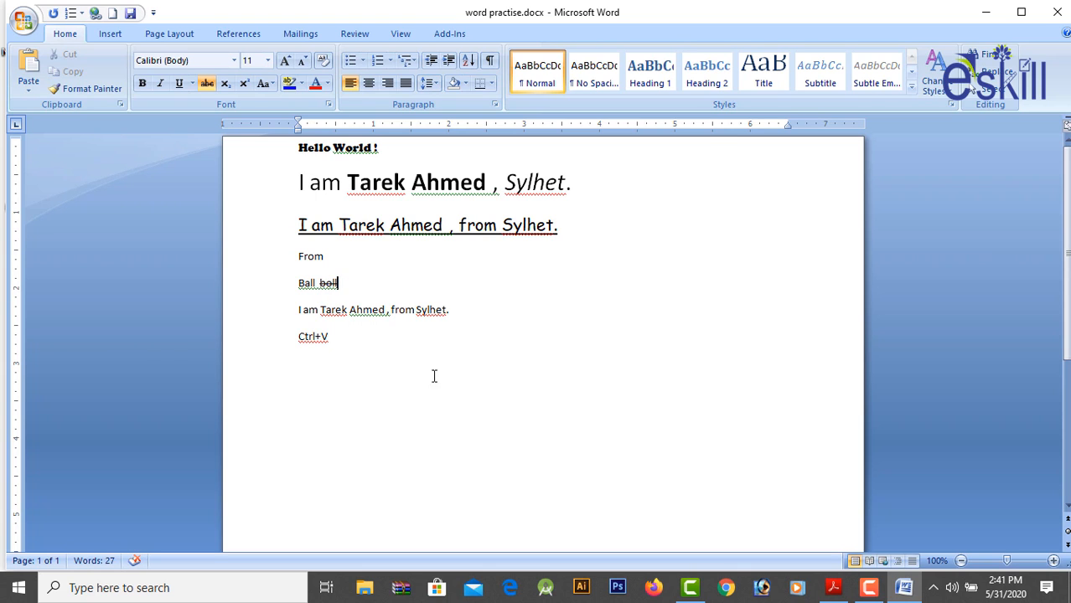
Set the font size of all the text in the document to 26.
{"action": "left_click_drag", "start_coordinate": [368, 342], "coordinate": [244, 74]}
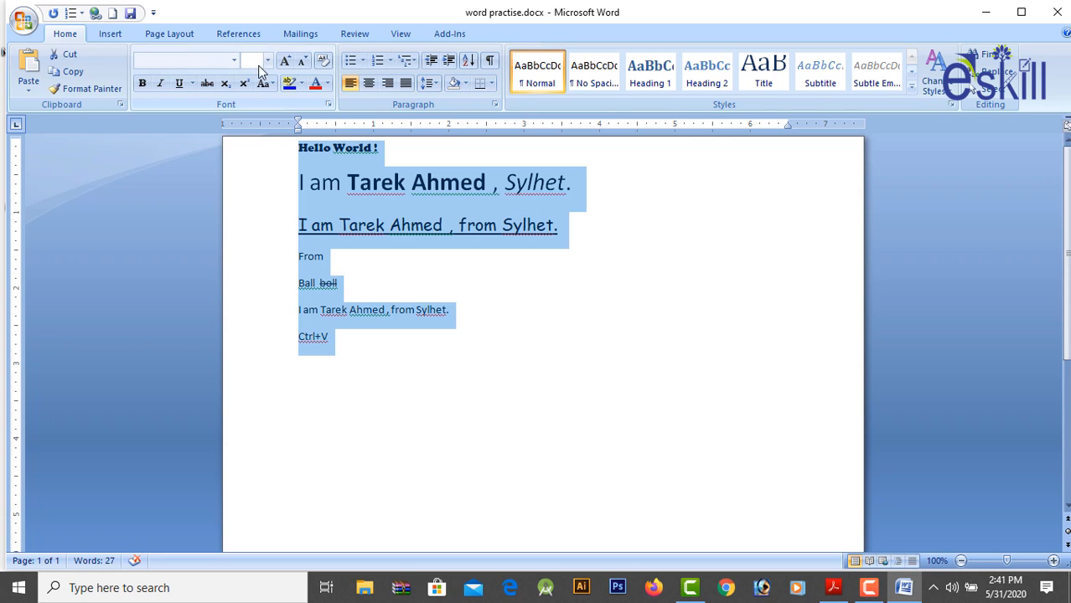
{"action": "left_click", "coordinate": [267, 60]}
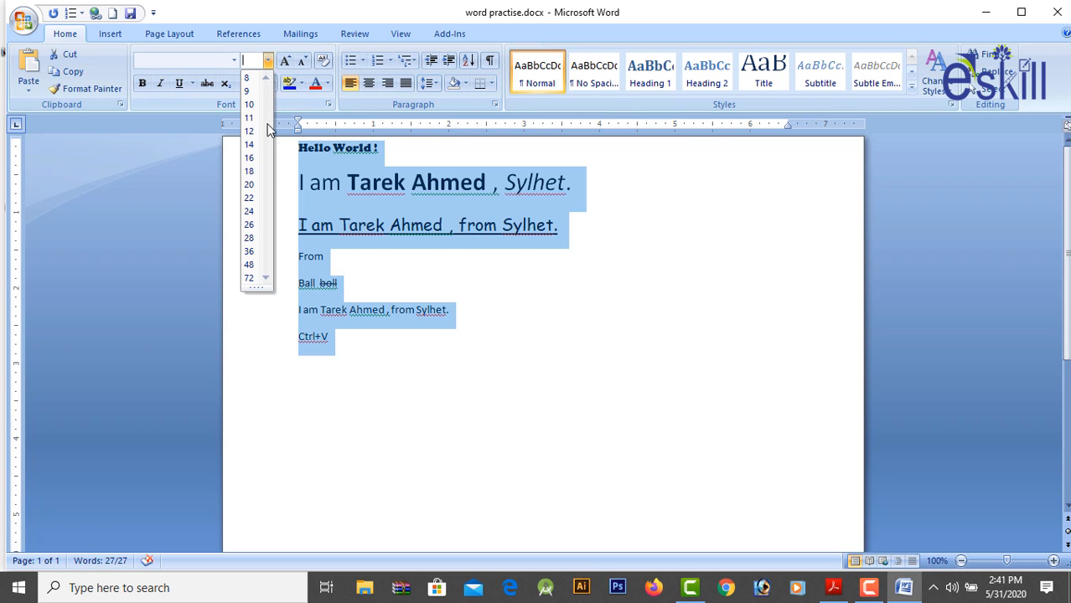
{"action": "left_click", "coordinate": [250, 225]}
{"action": "left_click", "coordinate": [480, 343]}
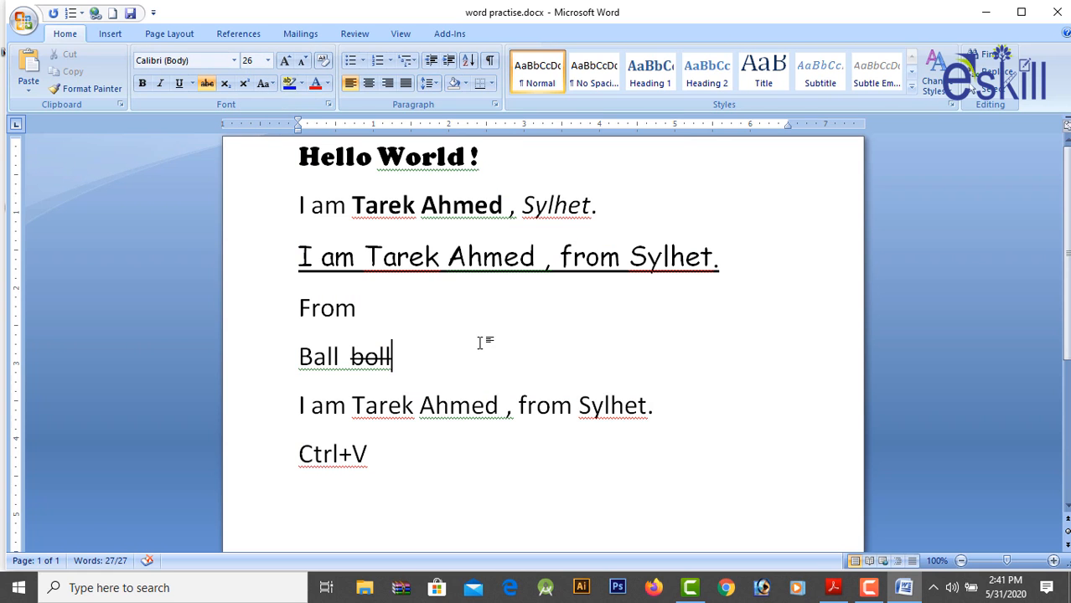
{"action": "left_click", "coordinate": [325, 362]}
{"action": "left_click", "coordinate": [365, 362]}
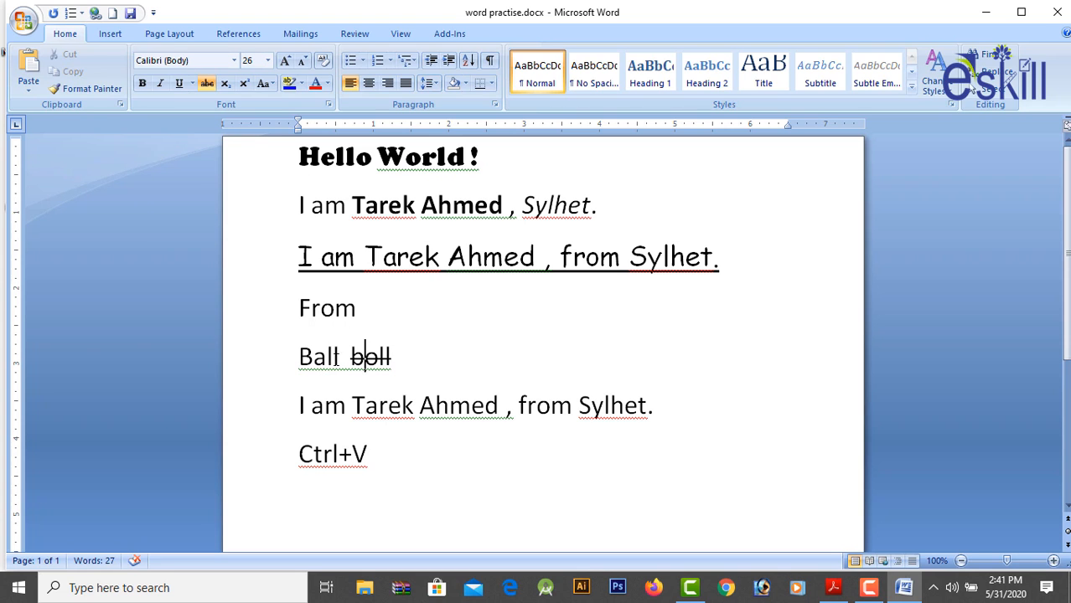
{"action": "left_click", "coordinate": [335, 359]}
{"action": "left_click", "coordinate": [402, 342]}
{"action": "type", "text": "h20"}
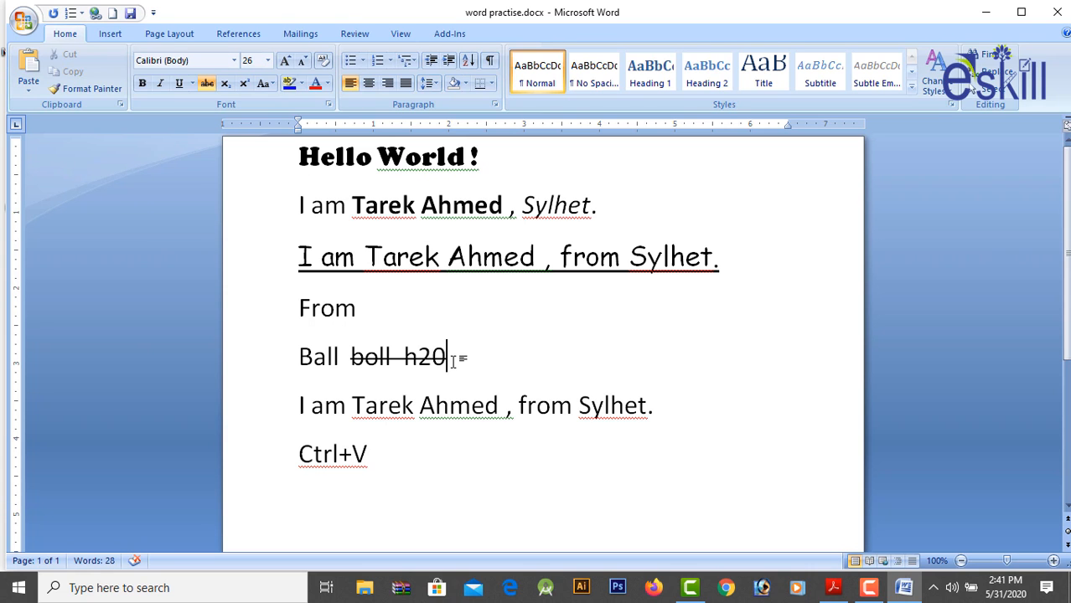
{"action": "key", "text": "BackSpace"}
{"action": "key", "text": "BackSpace"}
{"action": "key", "text": "BackSpace"}
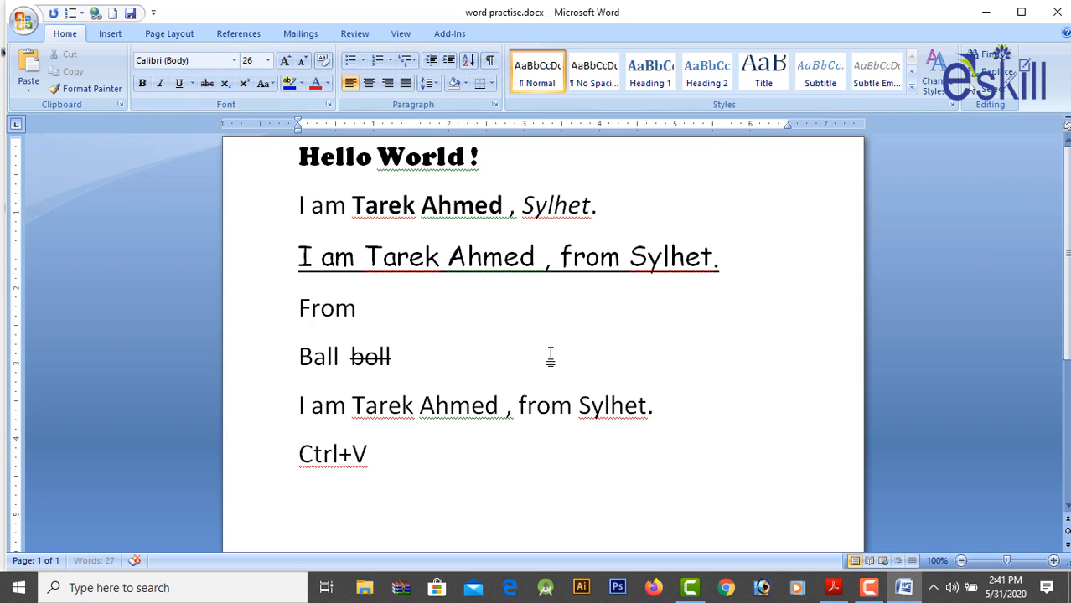
Add "h20" without strikethrough after "boll" and put a space without strikethrough in front of it.
{"action": "type", "text": "h20"}
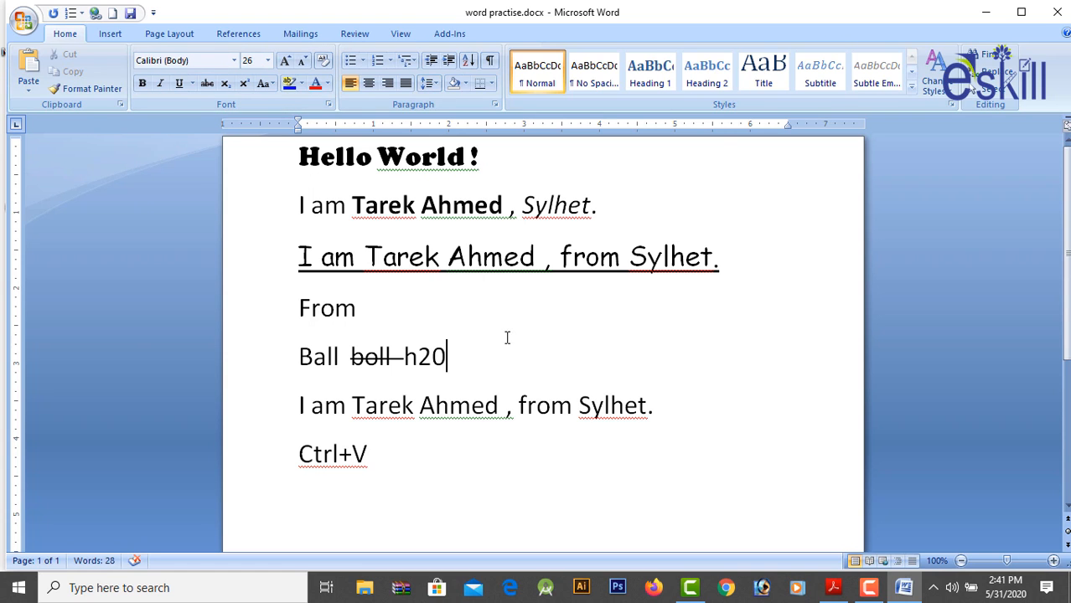
{"action": "left_click", "coordinate": [403, 359]}
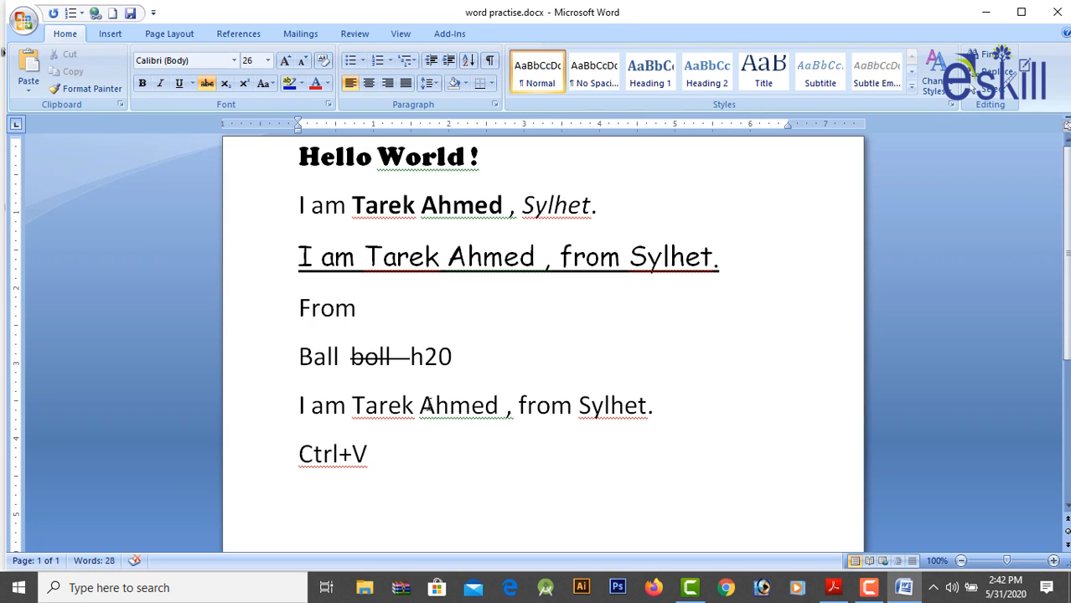
{"action": "key", "text": "BackSpace"}
{"action": "key", "text": "BackSpace"}
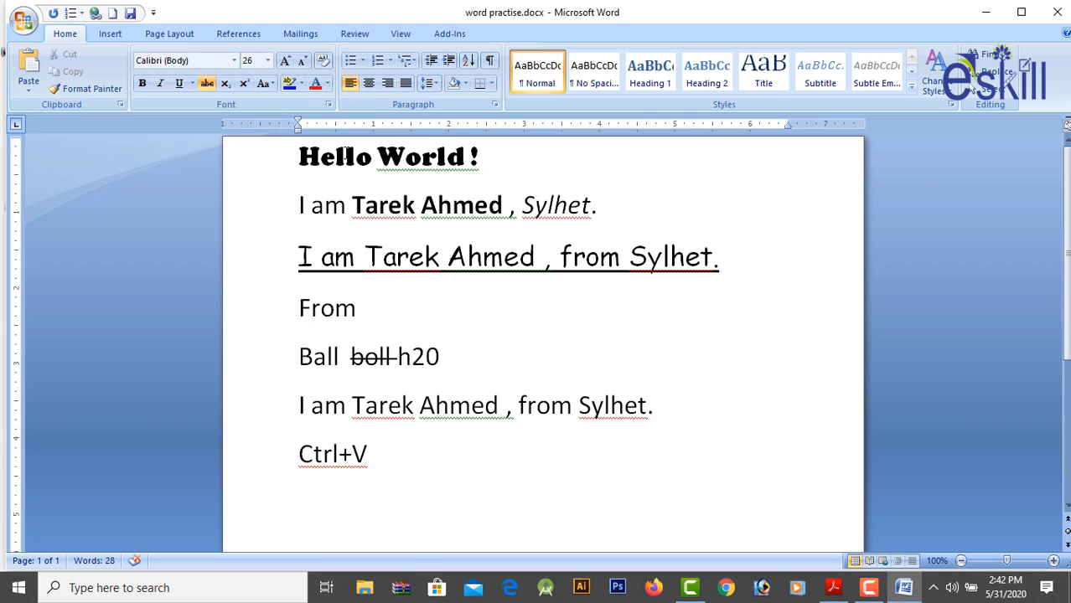
{"action": "left_click", "coordinate": [205, 83]}
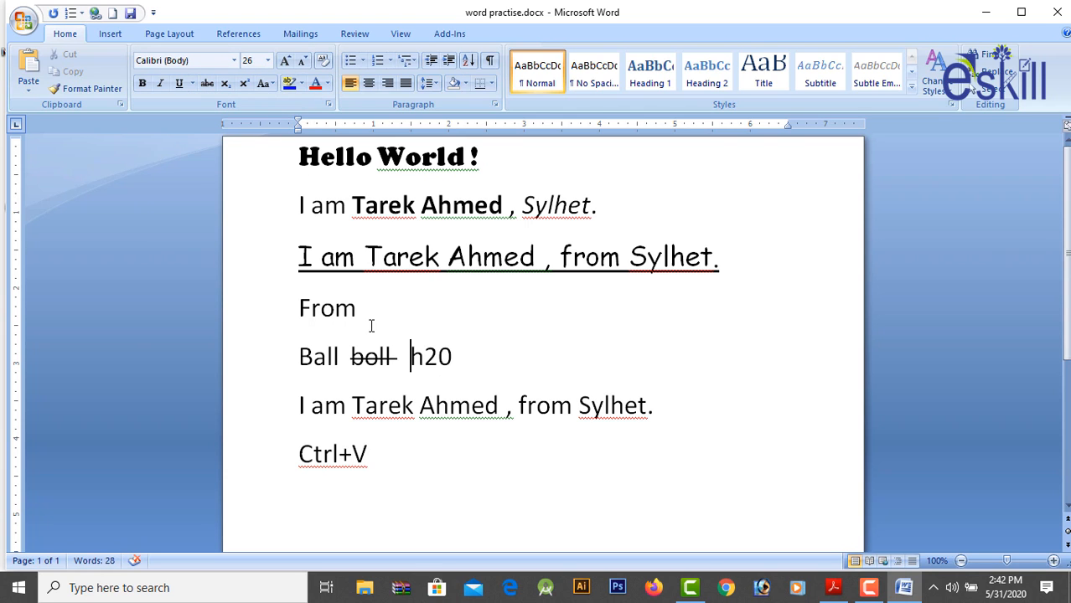
Format the "2" in "h20" as subscript.
{"action": "left_click", "coordinate": [426, 352]}
{"action": "left_click_drag", "start_coordinate": [425, 356], "coordinate": [439, 356]}
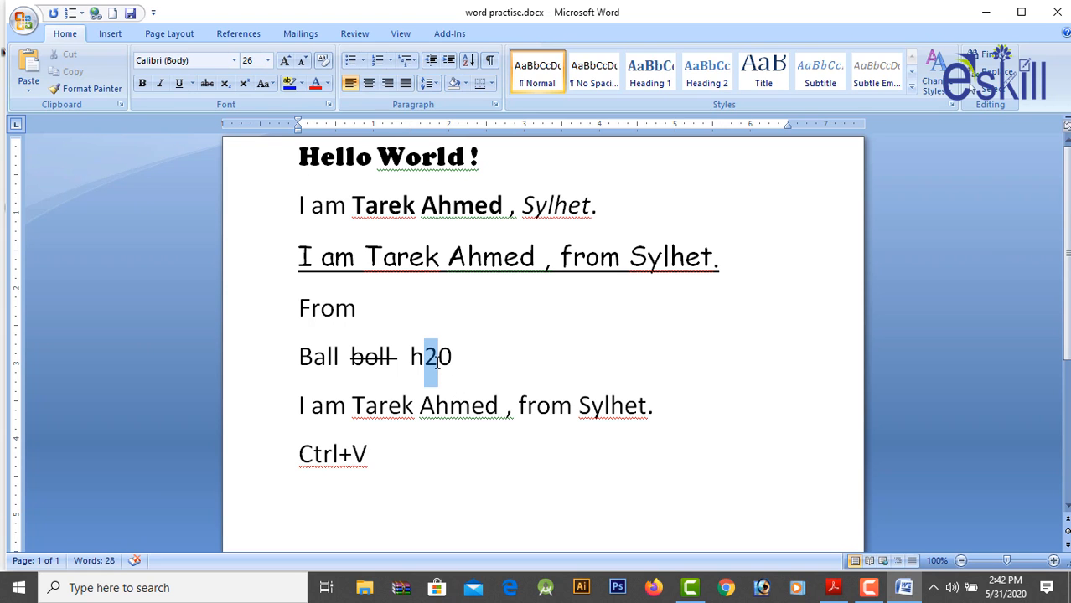
{"action": "left_click", "coordinate": [225, 85]}
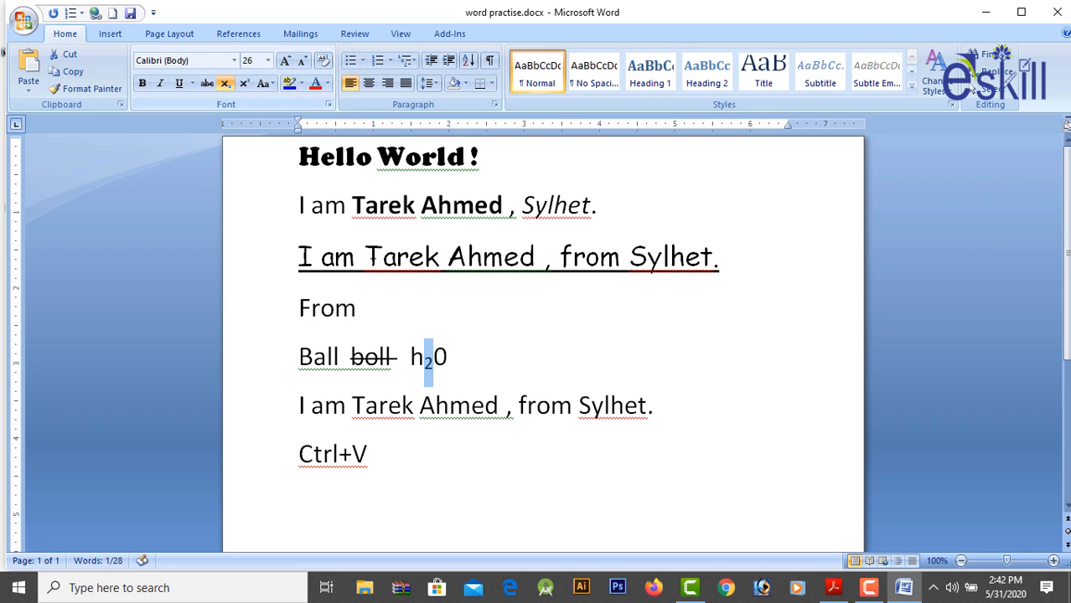
Add "a2+b2" after "h20" on the "Ball boll" line.
{"action": "left_click", "coordinate": [486, 353]}
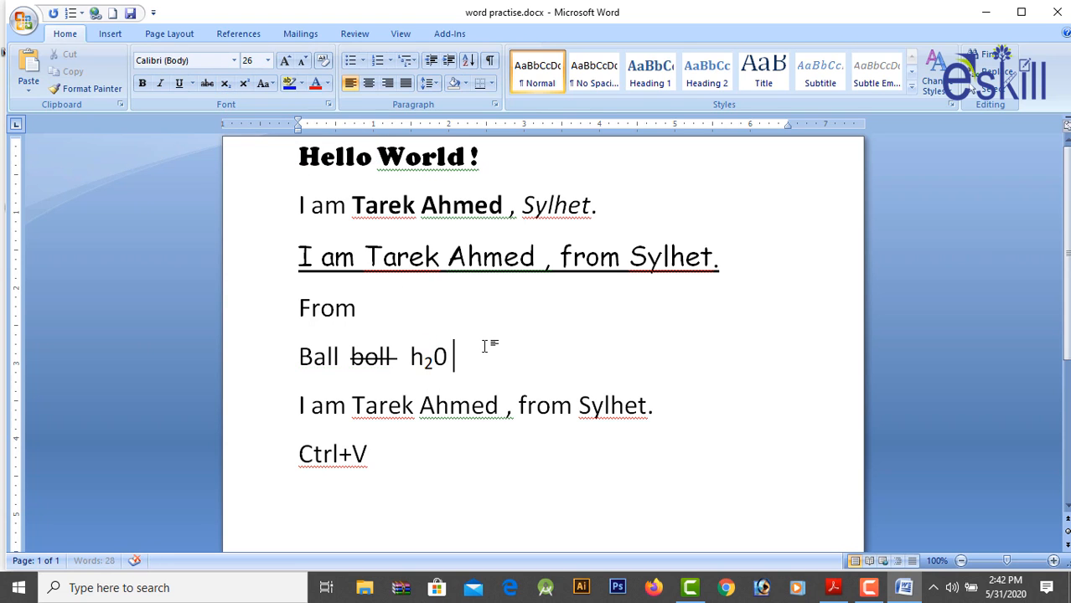
{"action": "type", "text": "a2+b@"}
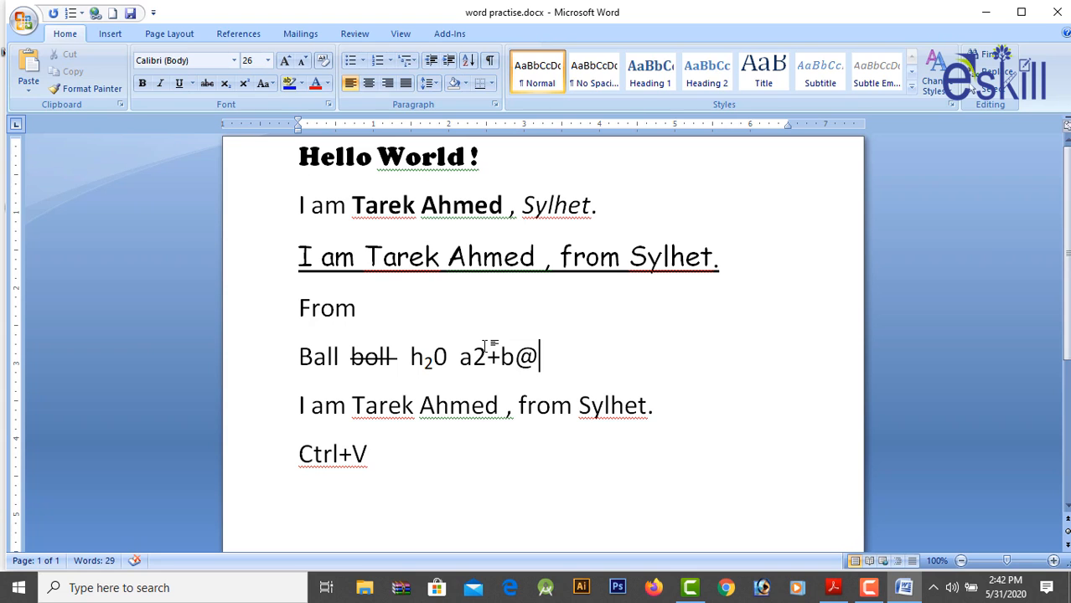
{"action": "key", "text": "BackSpace"}
{"action": "type", "text": "2"}
Format both "2" characters in "a2+b2" as superscript.
{"action": "left_click", "coordinate": [474, 357]}
{"action": "left_click_drag", "start_coordinate": [474, 357], "coordinate": [484, 358]}
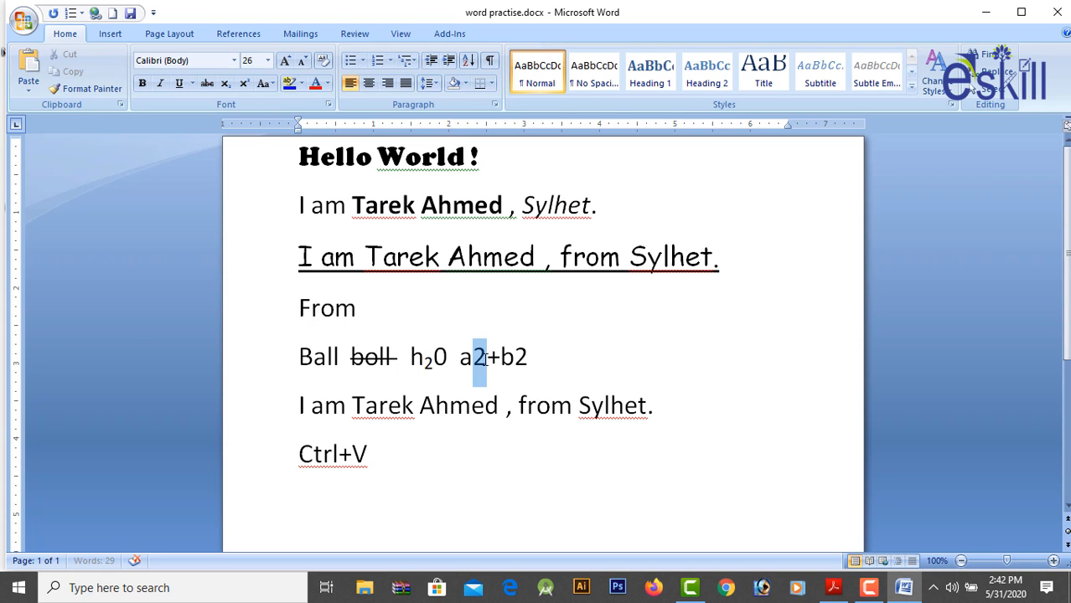
{"action": "left_click", "coordinate": [245, 84]}
{"action": "left_click", "coordinate": [507, 358]}
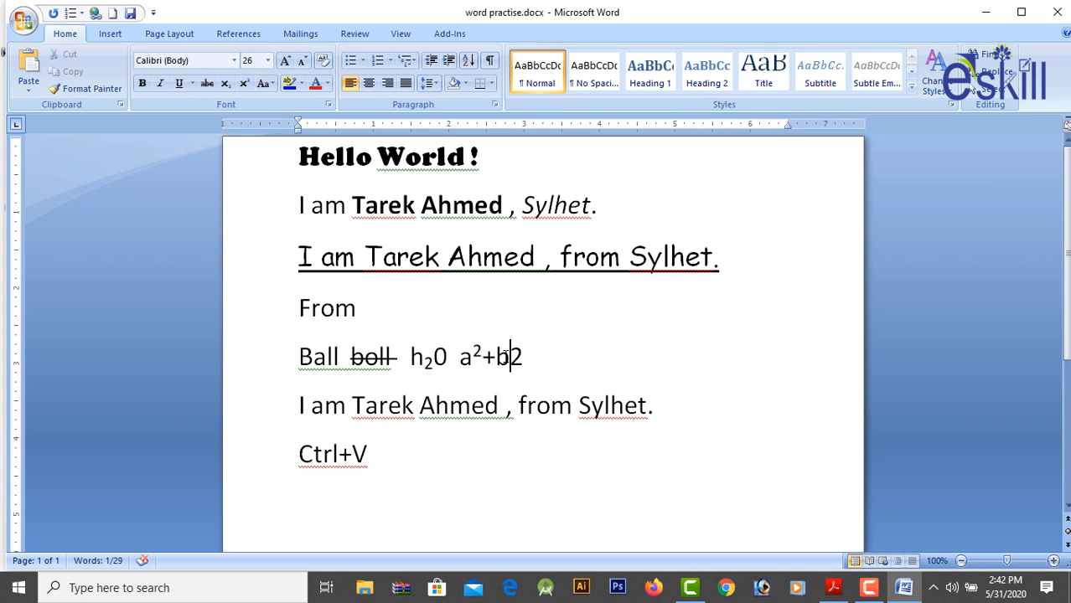
{"action": "left_click_drag", "start_coordinate": [509, 358], "coordinate": [524, 359]}
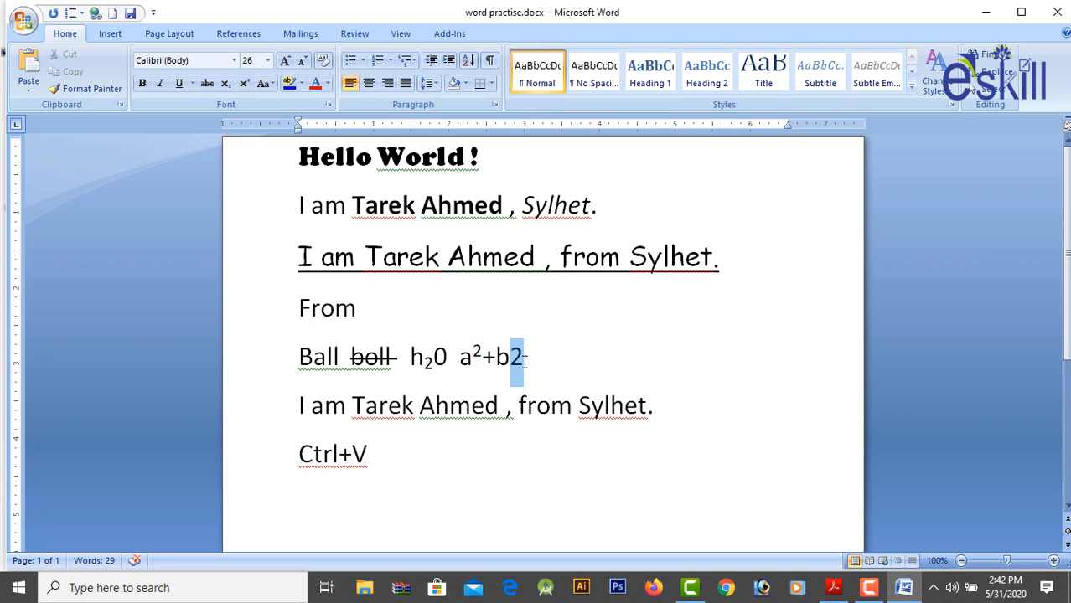
{"action": "left_click", "coordinate": [243, 83]}
{"action": "left_click", "coordinate": [534, 350]}
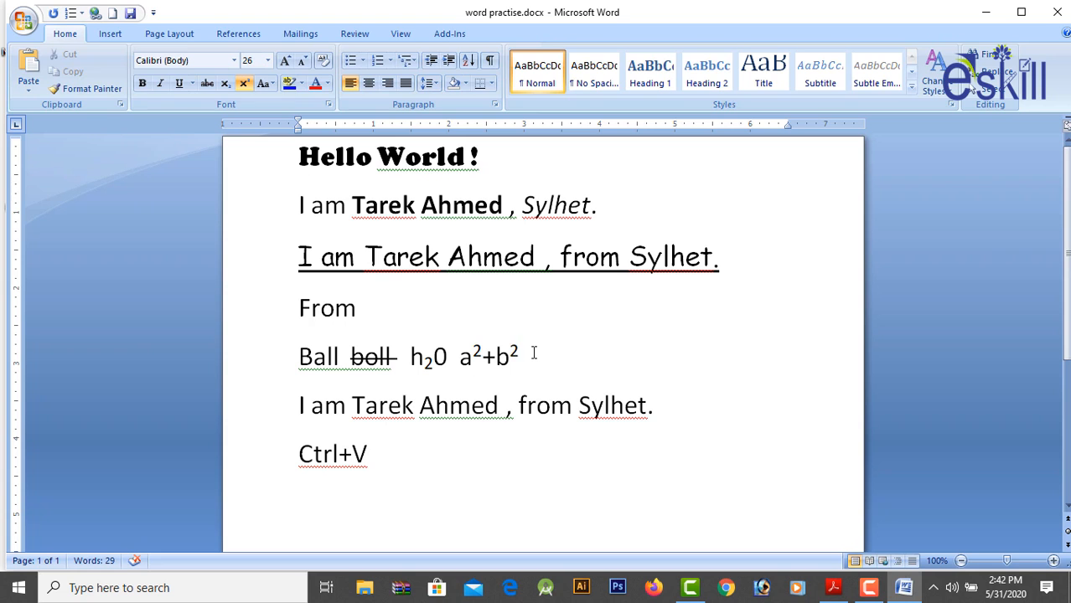
{"action": "left_click", "coordinate": [268, 84]}
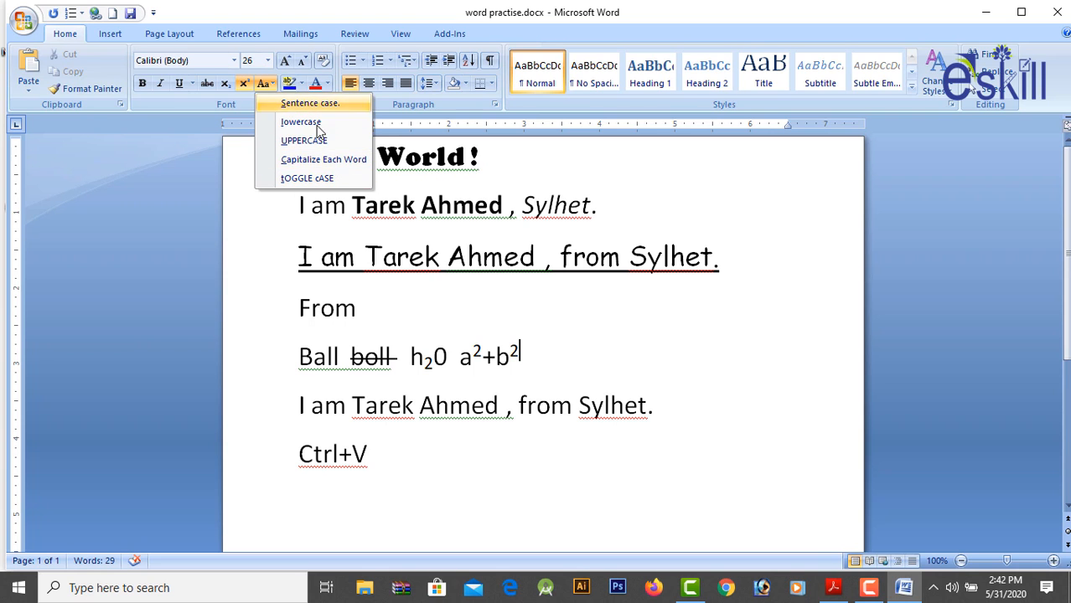
{"action": "left_click", "coordinate": [577, 301]}
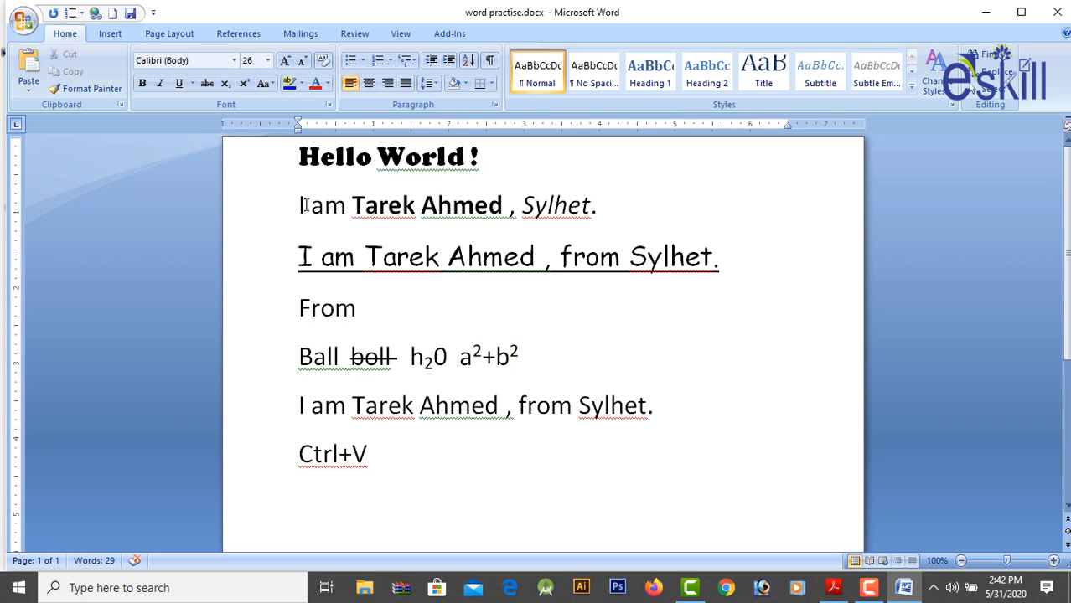
{"action": "left_click_drag", "start_coordinate": [305, 205], "coordinate": [298, 206]}
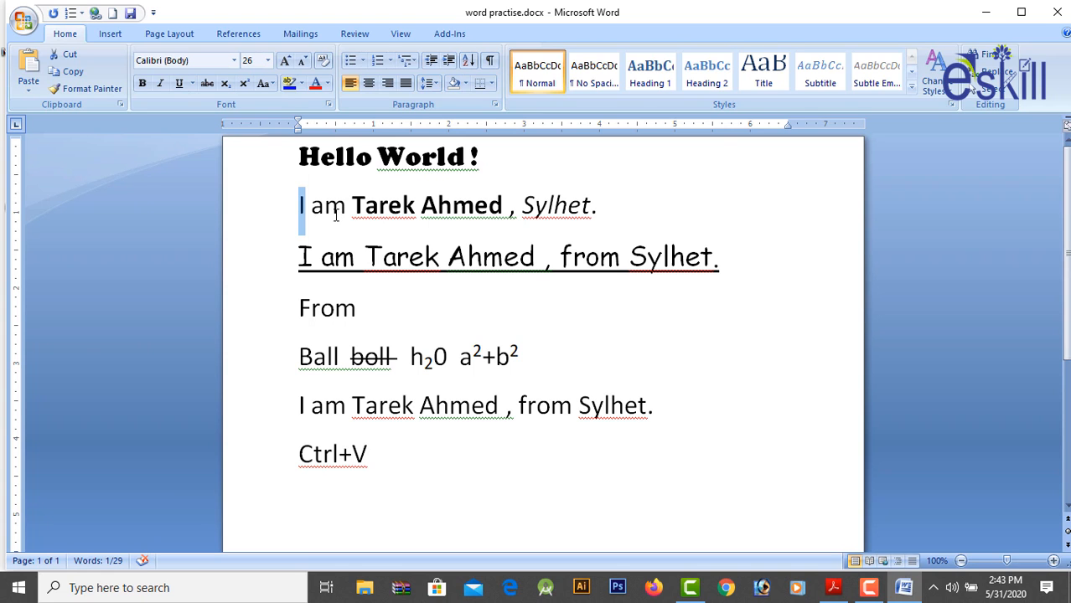
{"action": "left_click", "coordinate": [273, 87]}
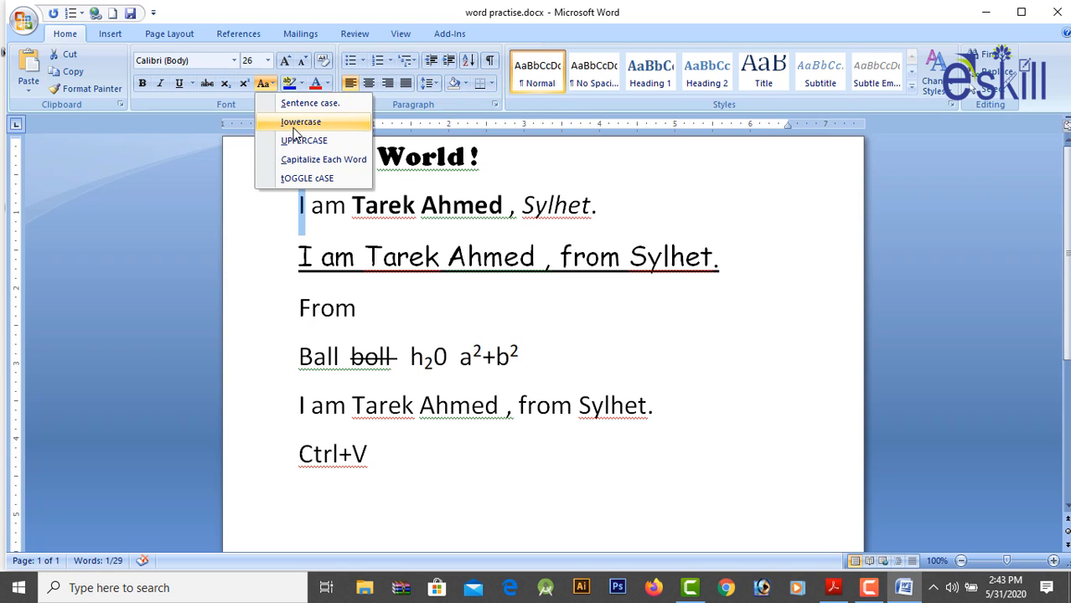
{"action": "left_click", "coordinate": [389, 295]}
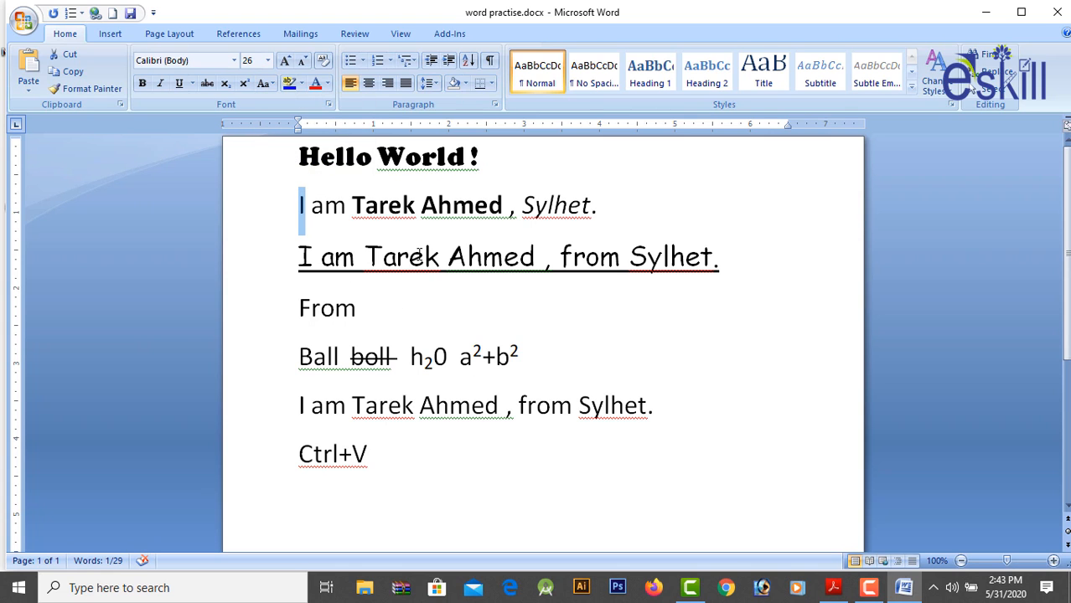
Convert the whole underlined Comic Sans line to lowercase and after that to UPPERCASE.
{"action": "left_click", "coordinate": [315, 257]}
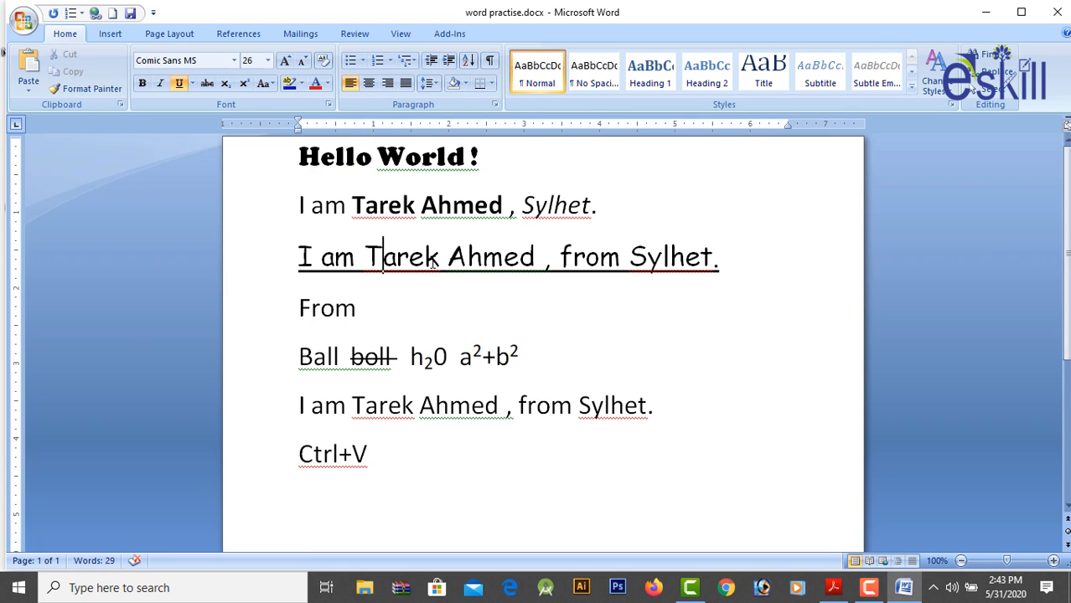
{"action": "left_click", "coordinate": [649, 256]}
{"action": "left_click_drag", "start_coordinate": [740, 258], "coordinate": [287, 258]}
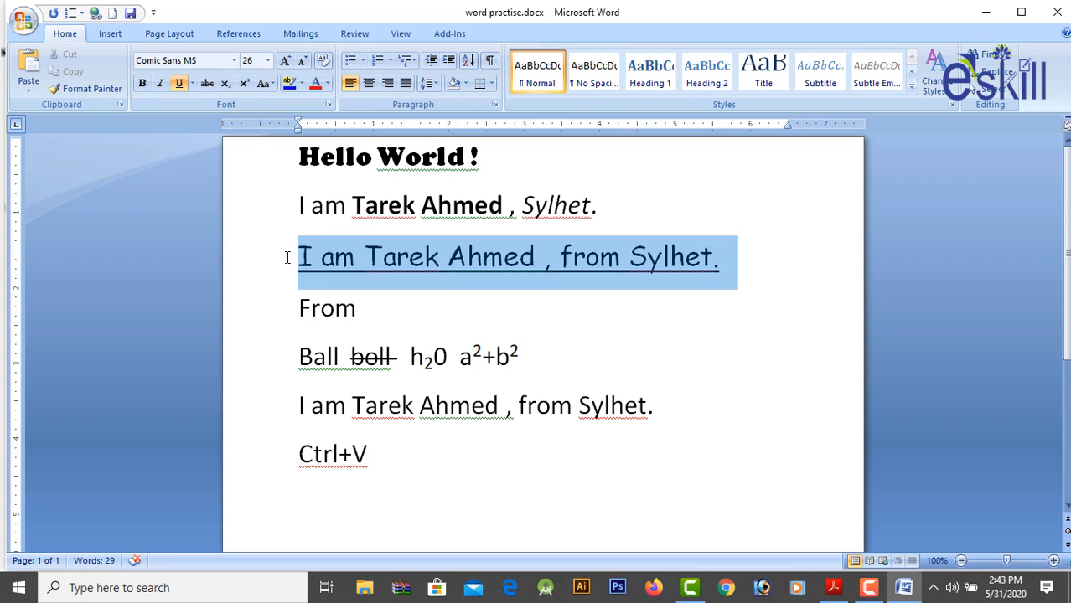
{"action": "left_click", "coordinate": [270, 84]}
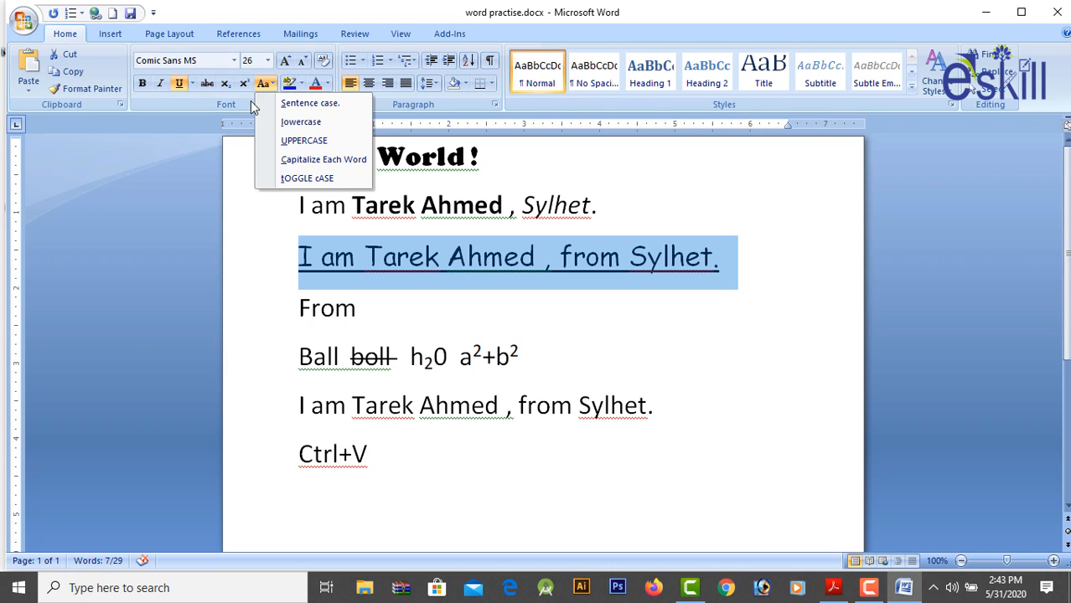
{"action": "left_click", "coordinate": [289, 123]}
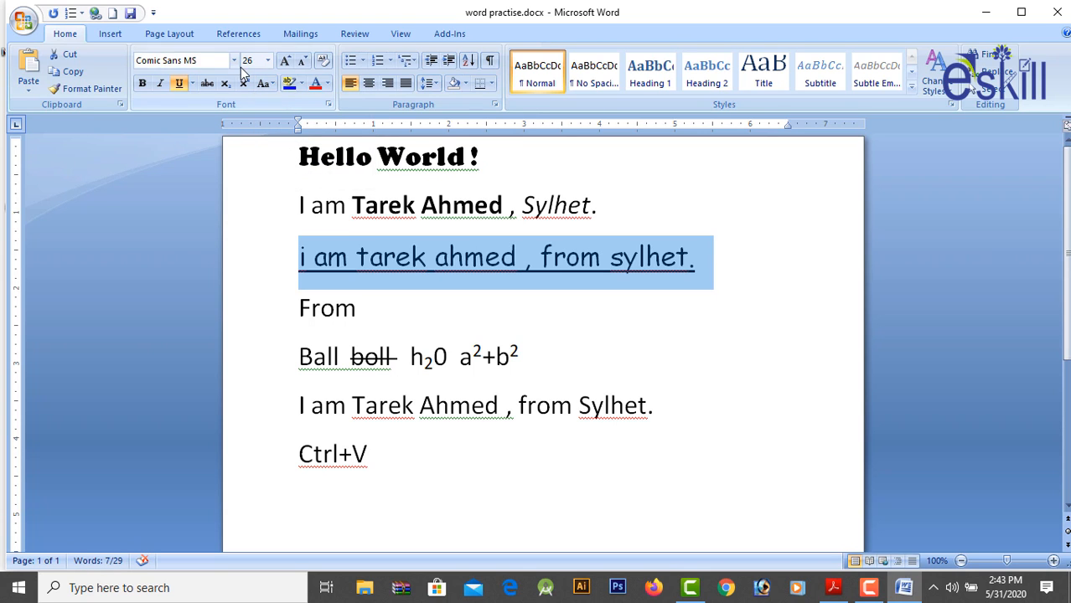
{"action": "left_click", "coordinate": [273, 82]}
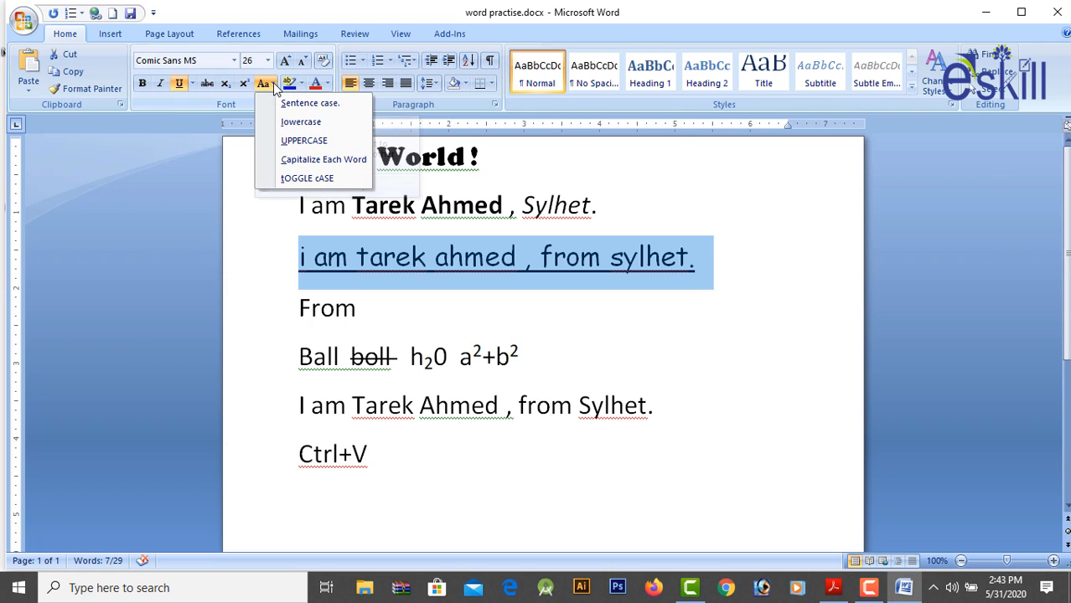
{"action": "left_click", "coordinate": [288, 141]}
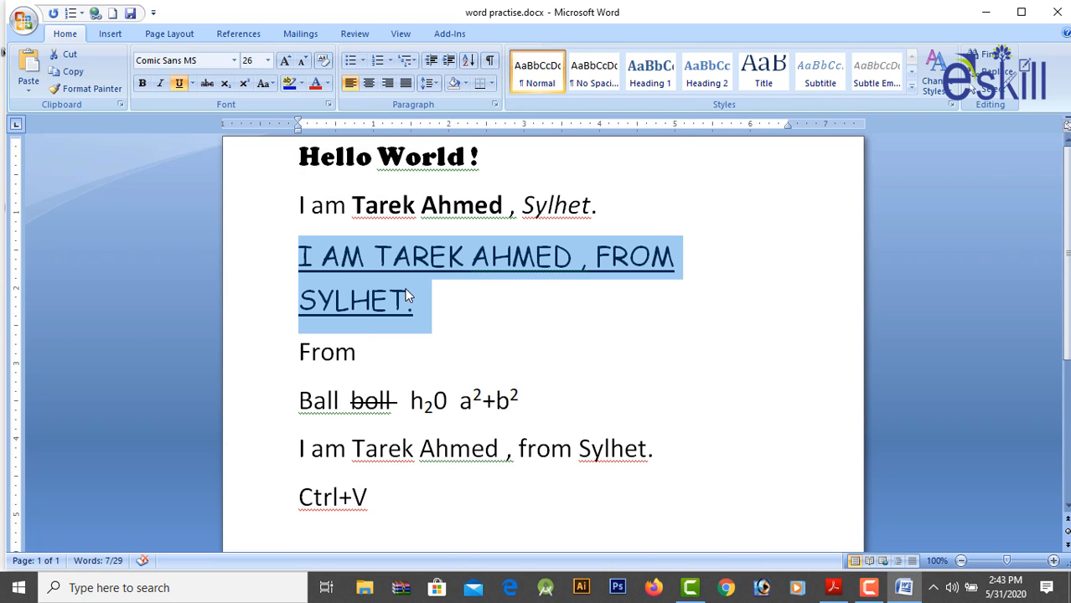
Apply Capitalize Each Word to the selected underlined line, followed by tOGGLE cASE.
{"action": "left_click", "coordinate": [270, 83]}
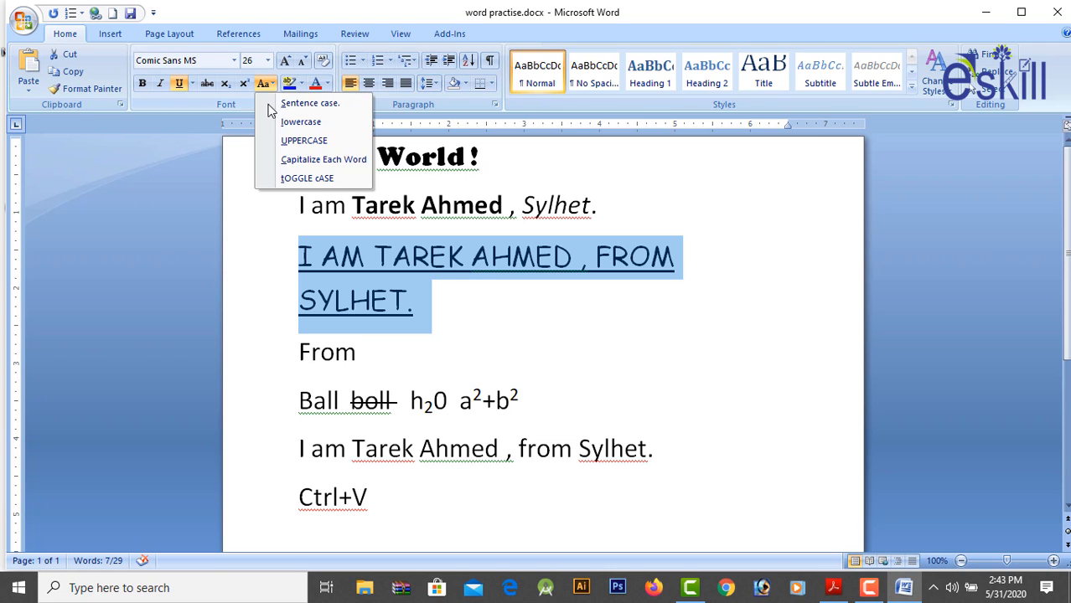
{"action": "left_click", "coordinate": [320, 160]}
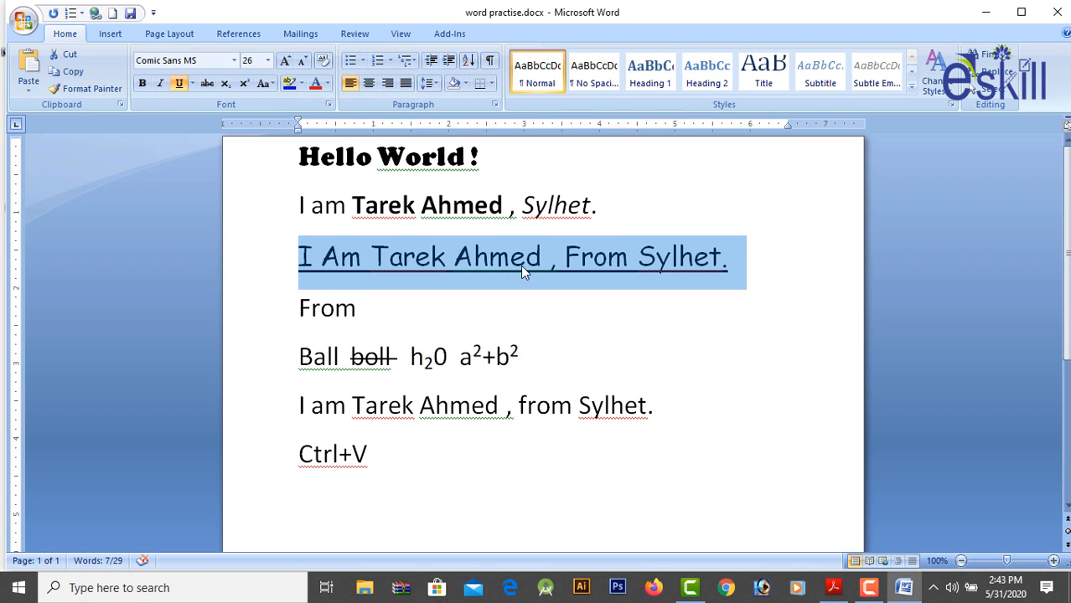
{"action": "left_click", "coordinate": [272, 84]}
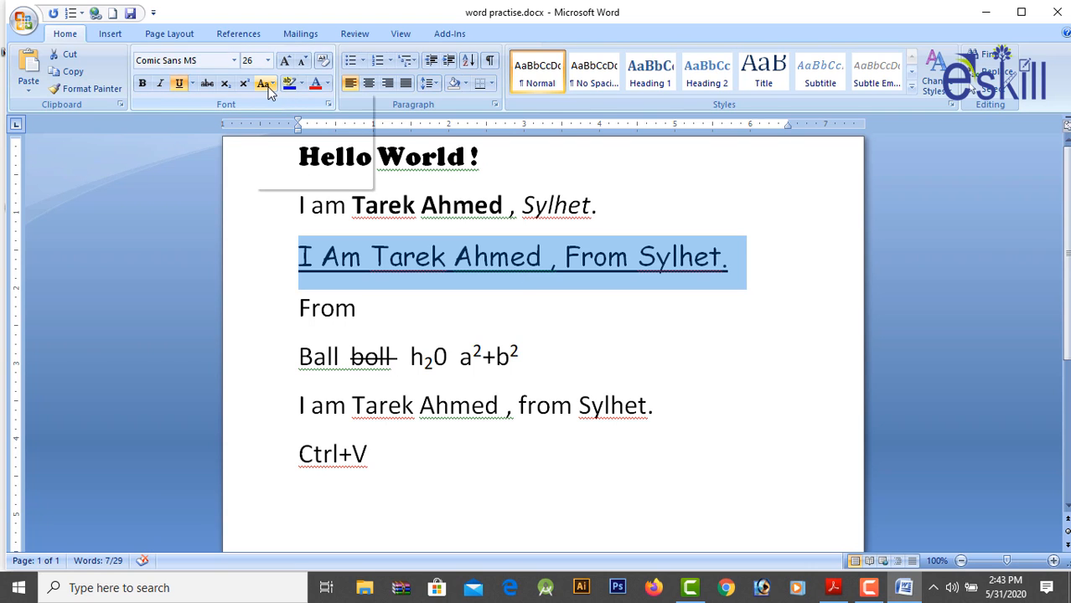
{"action": "left_click", "coordinate": [293, 179]}
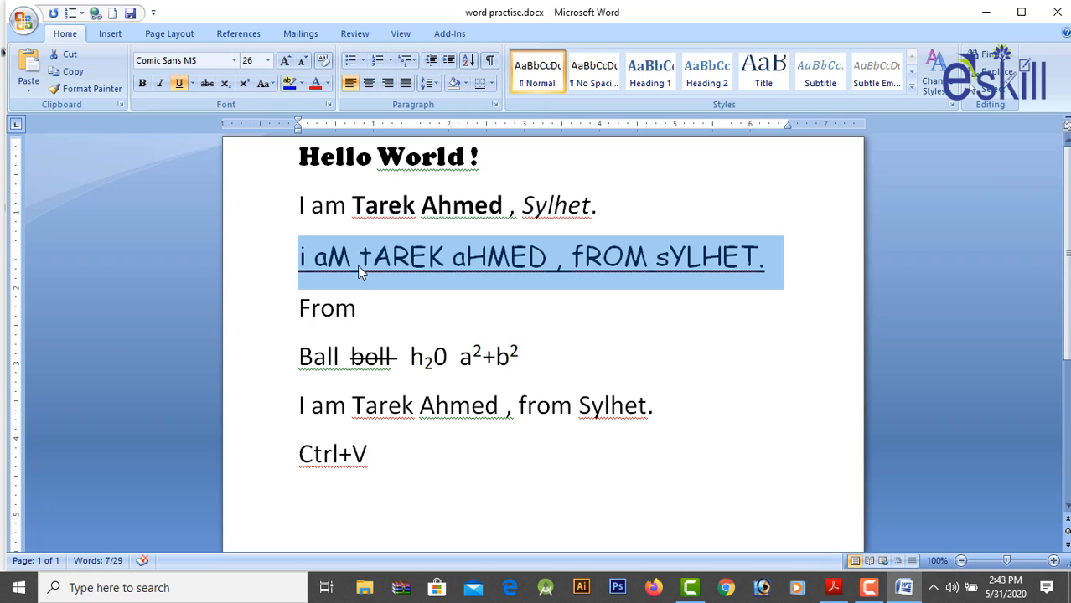
Change the selected underlined line to Sentence case.
{"action": "left_click", "coordinate": [271, 87]}
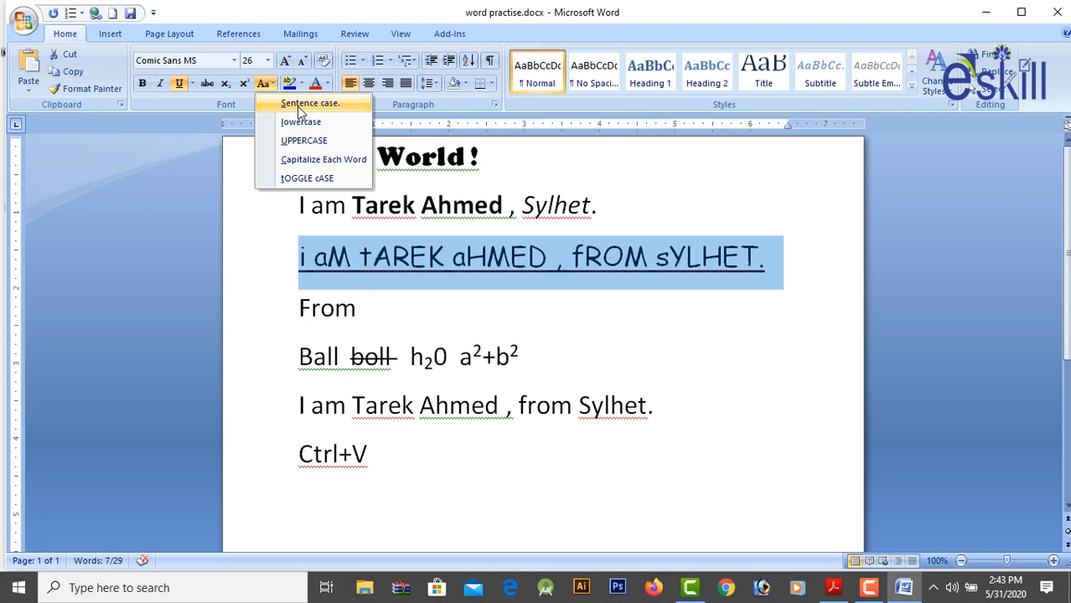
{"action": "left_click", "coordinate": [299, 111]}
{"action": "left_click", "coordinate": [658, 313]}
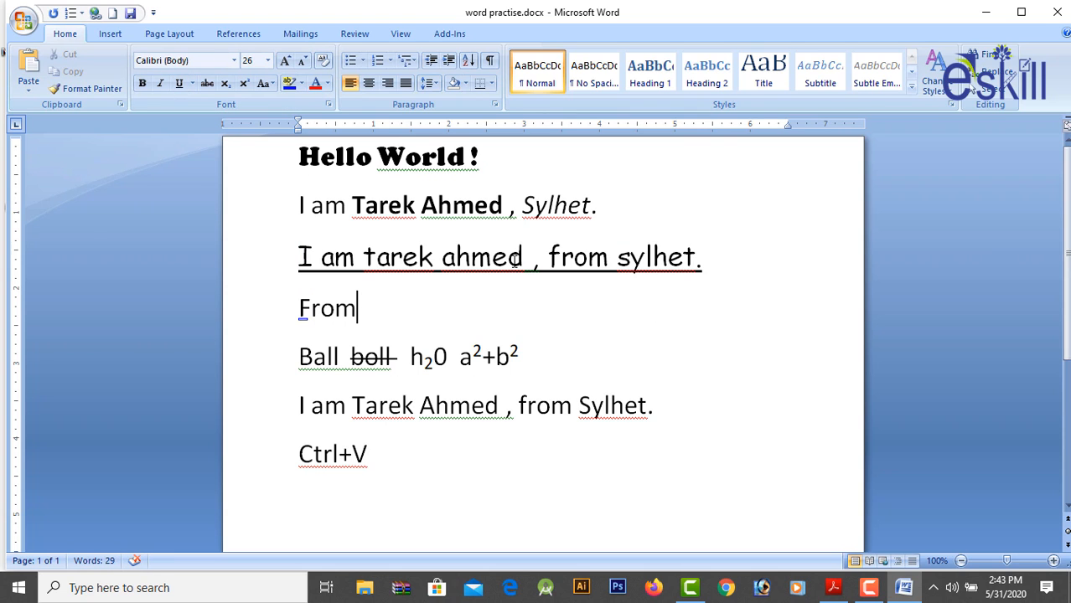
{"action": "left_click", "coordinate": [273, 85]}
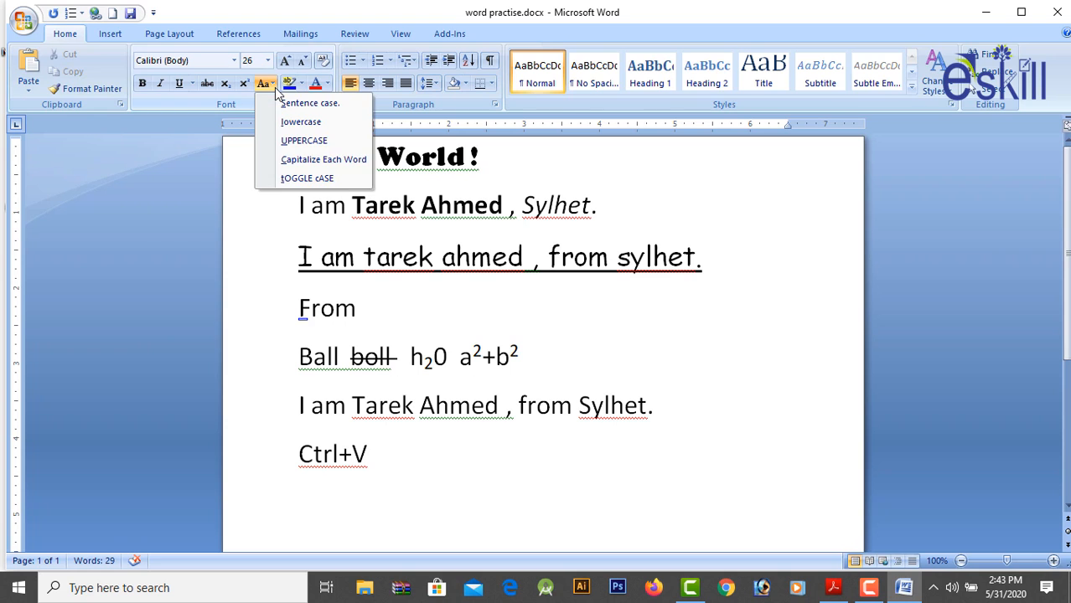
{"action": "left_click", "coordinate": [273, 85]}
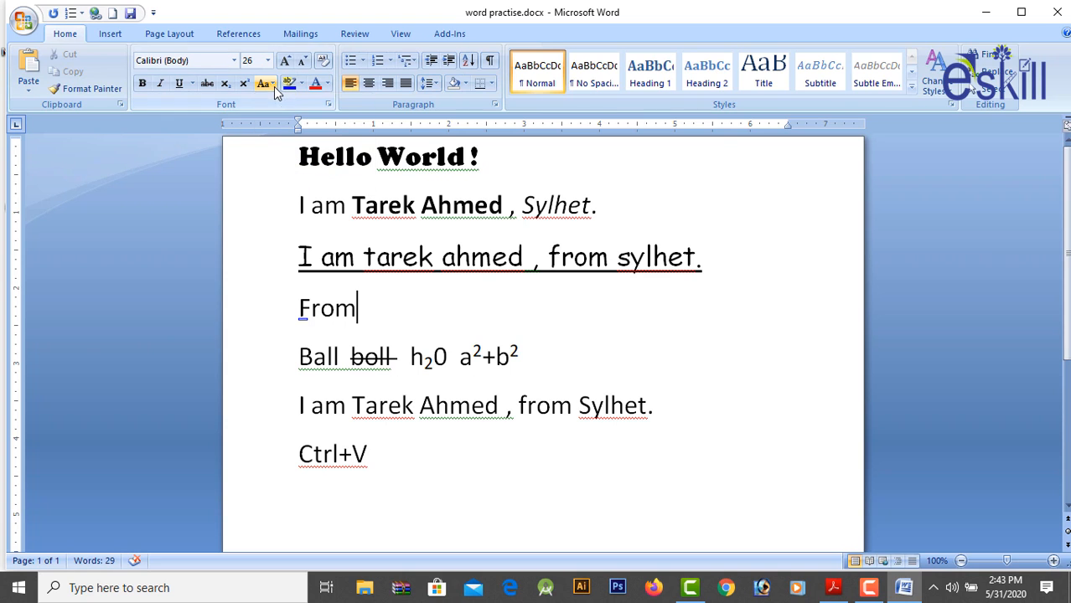
{"action": "left_click", "coordinate": [508, 279]}
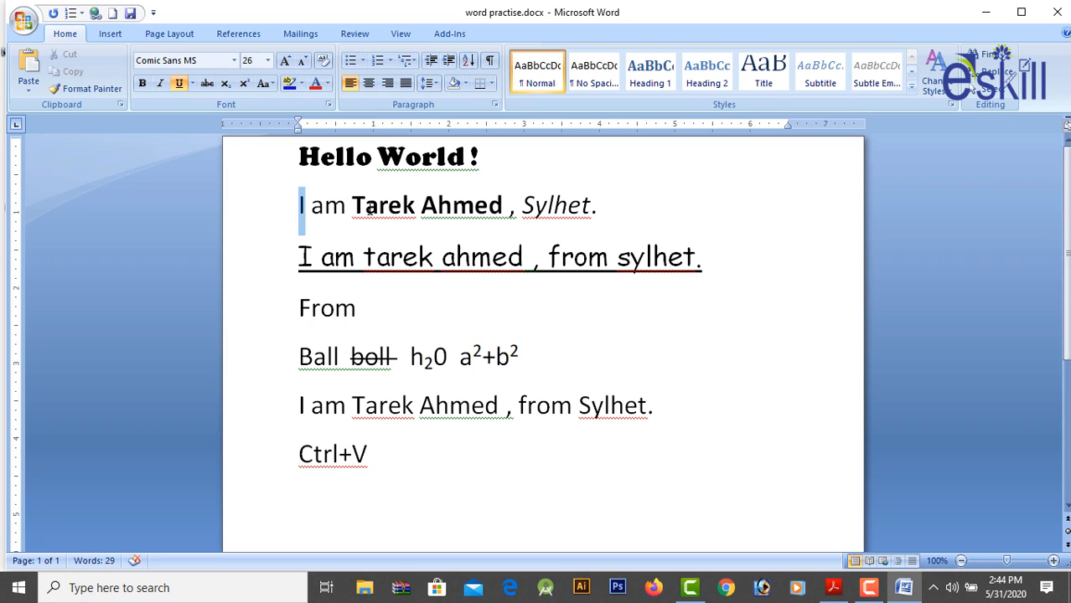
Highlight the whole line below "Hello World !" in yellow.
{"action": "left_click_drag", "start_coordinate": [300, 205], "coordinate": [598, 211]}
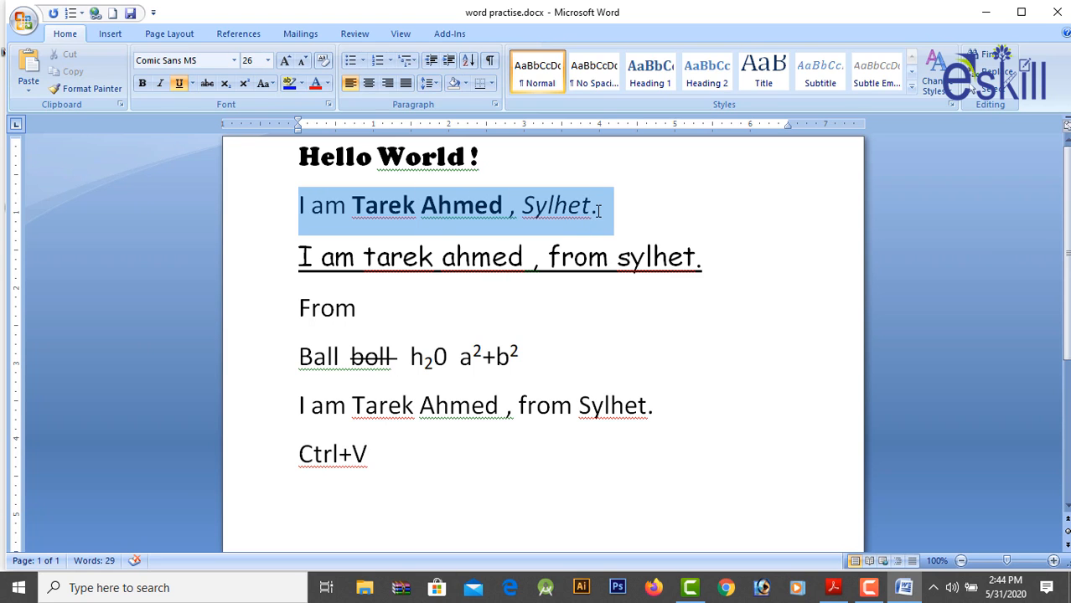
{"action": "left_click", "coordinate": [301, 83]}
{"action": "left_click", "coordinate": [293, 109]}
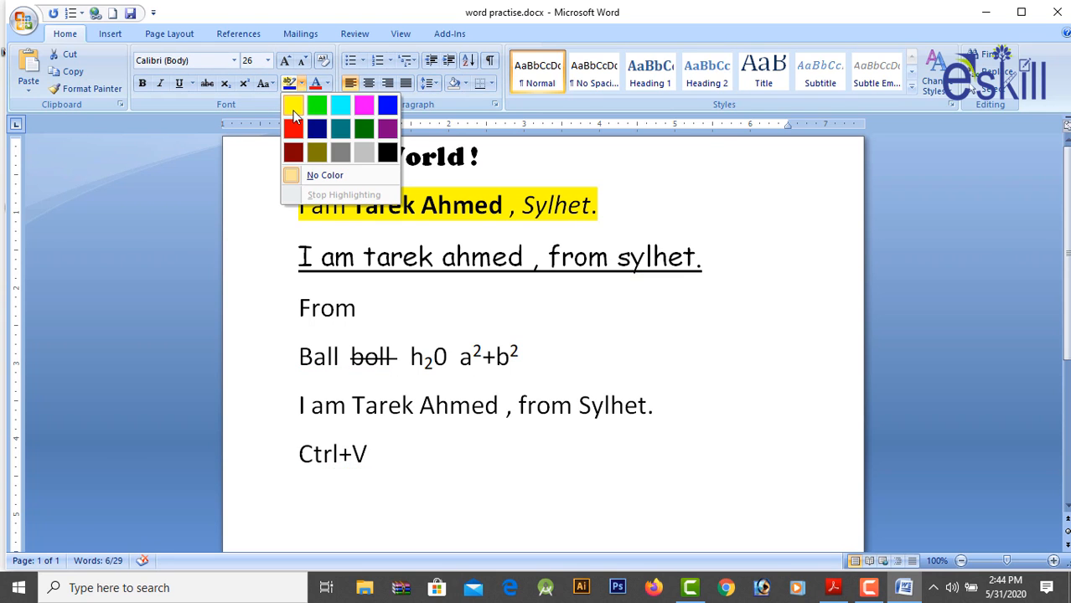
{"action": "left_click", "coordinate": [593, 340]}
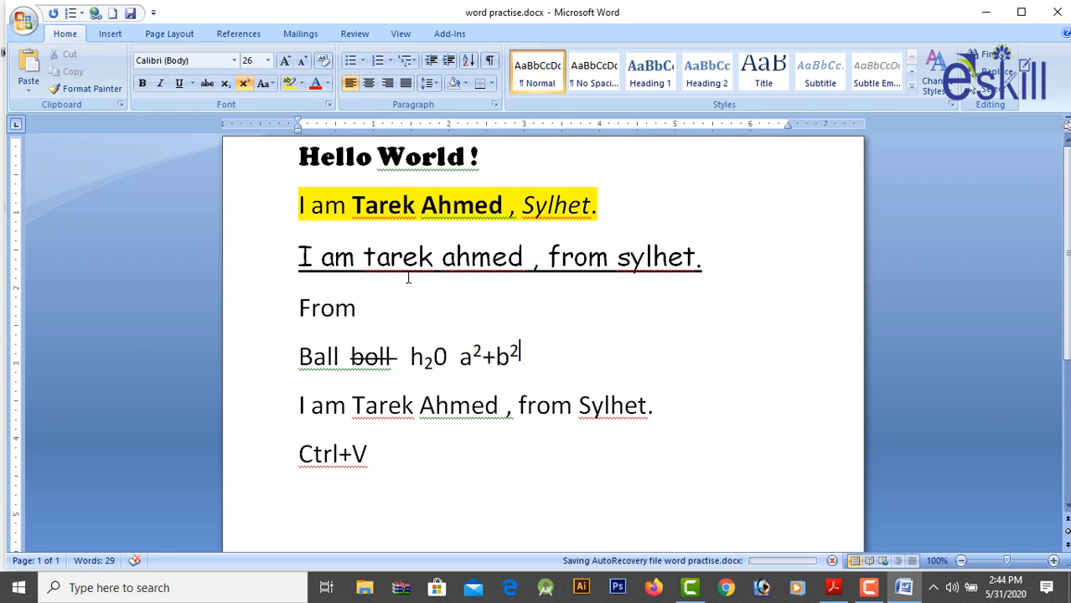
{"action": "left_click", "coordinate": [328, 84]}
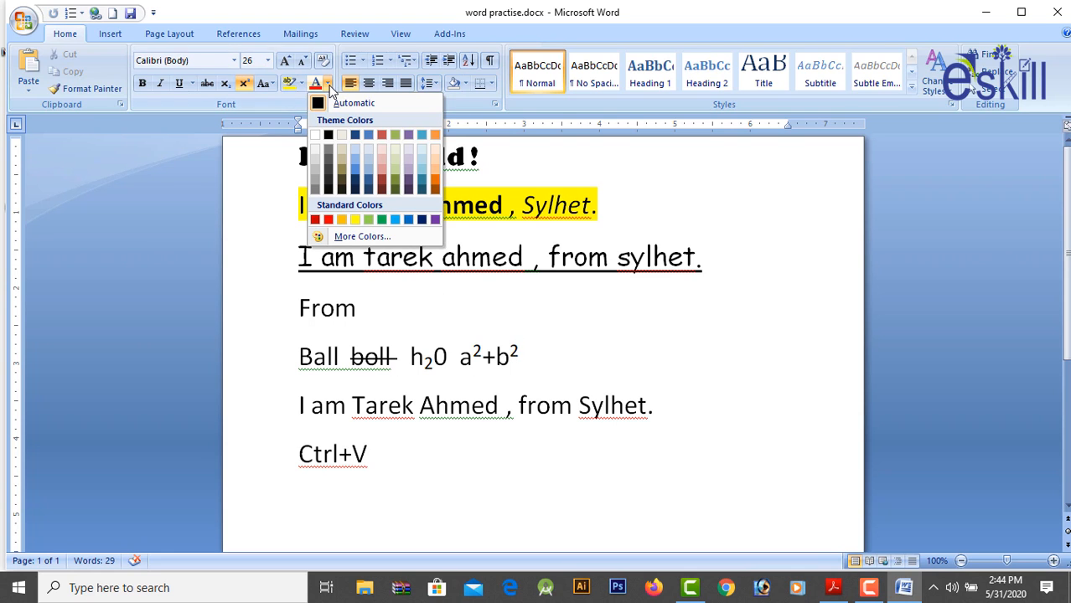
{"action": "left_click", "coordinate": [329, 87]}
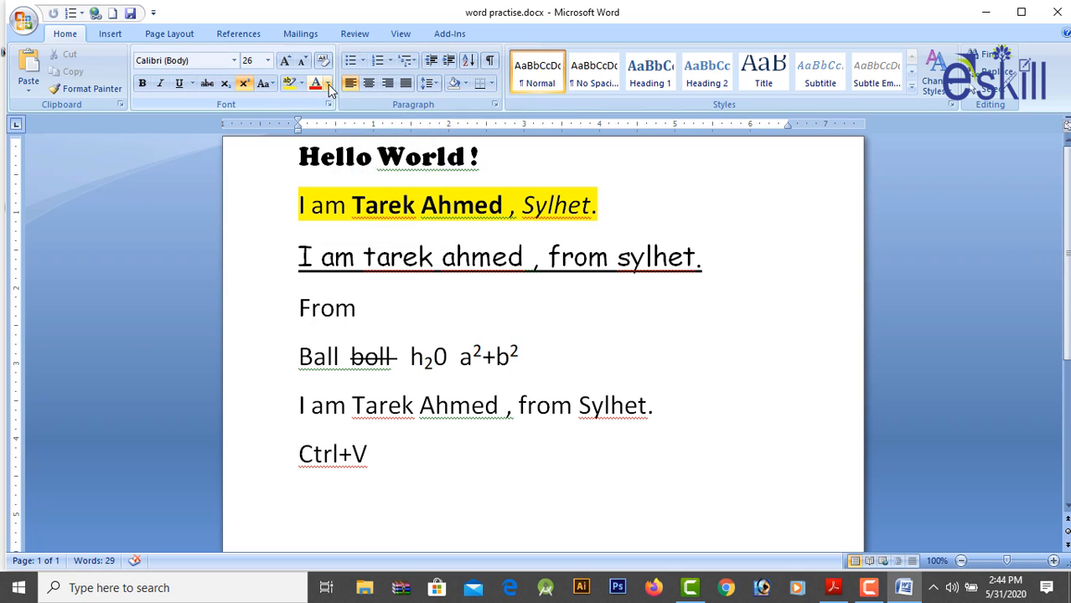
{"action": "left_click", "coordinate": [353, 249]}
Set the font color of the entire yellow-highlighted line to the standard red.
{"action": "left_click", "coordinate": [312, 204]}
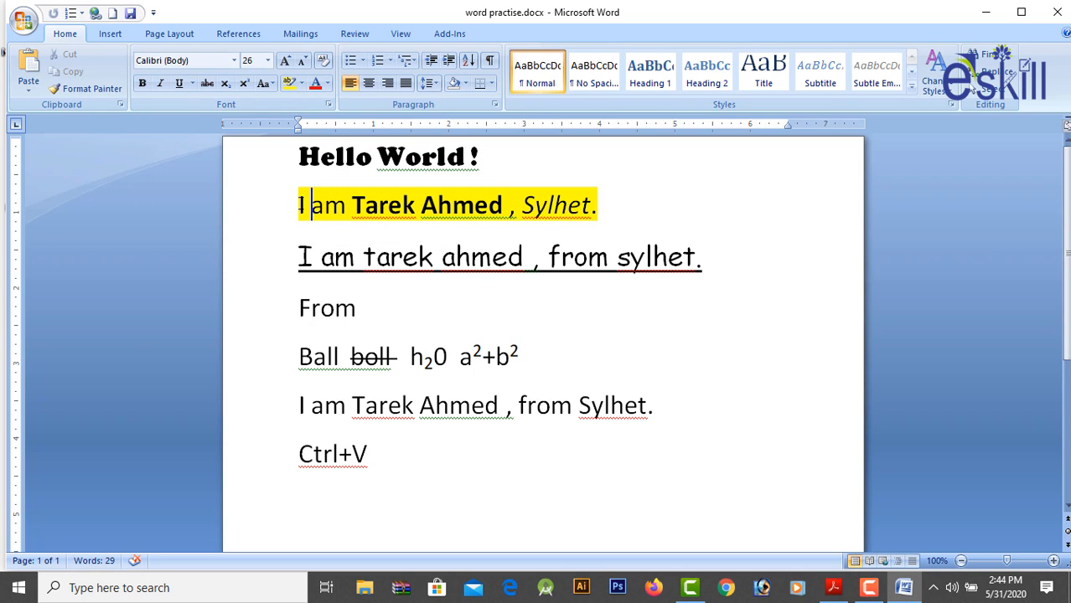
{"action": "left_click_drag", "start_coordinate": [300, 205], "coordinate": [596, 218]}
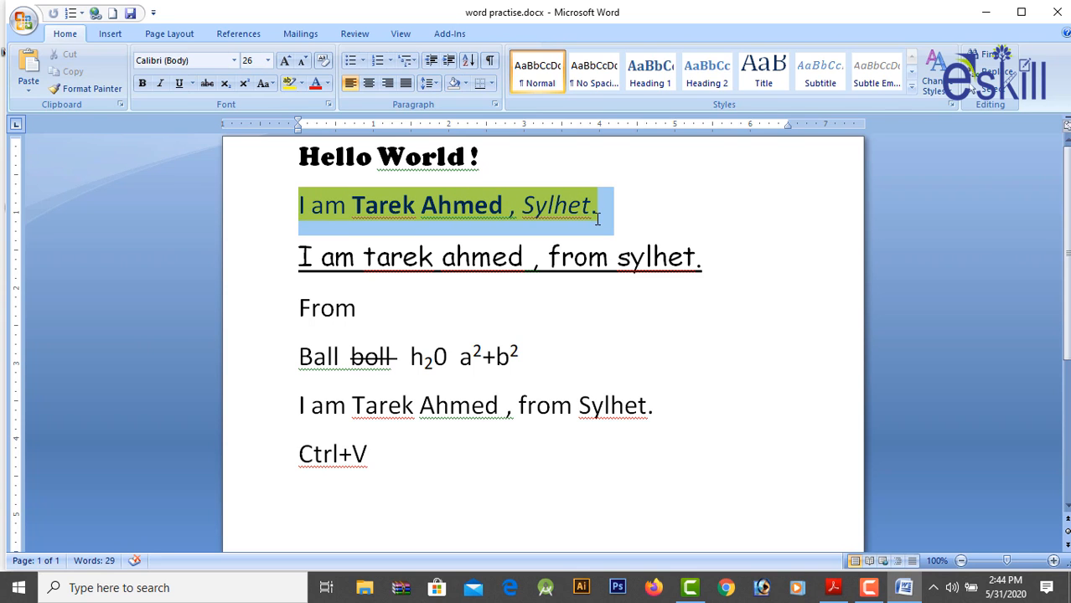
{"action": "left_click", "coordinate": [327, 83]}
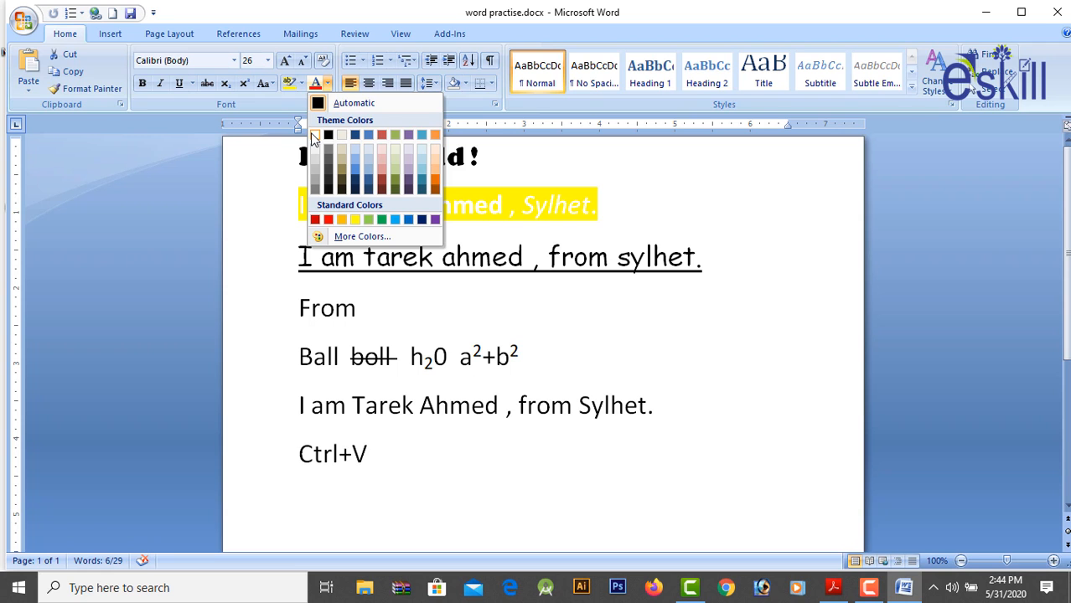
{"action": "left_click", "coordinate": [328, 219]}
{"action": "left_click", "coordinate": [648, 173]}
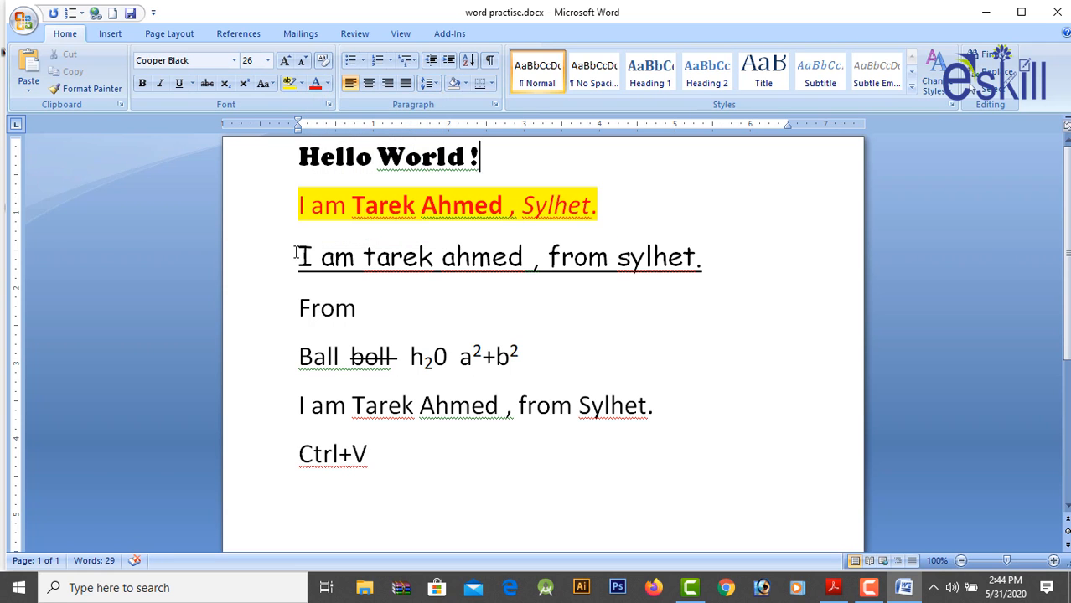
Set the font color of the entire underlined line to the standard blue.
{"action": "left_click_drag", "start_coordinate": [297, 256], "coordinate": [732, 274]}
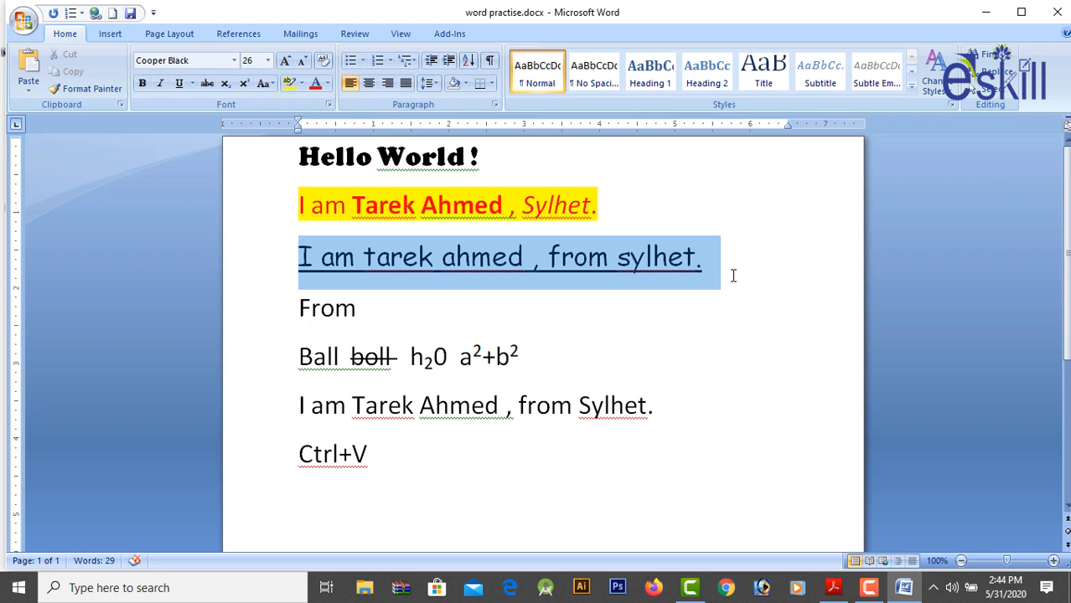
{"action": "left_click", "coordinate": [328, 83]}
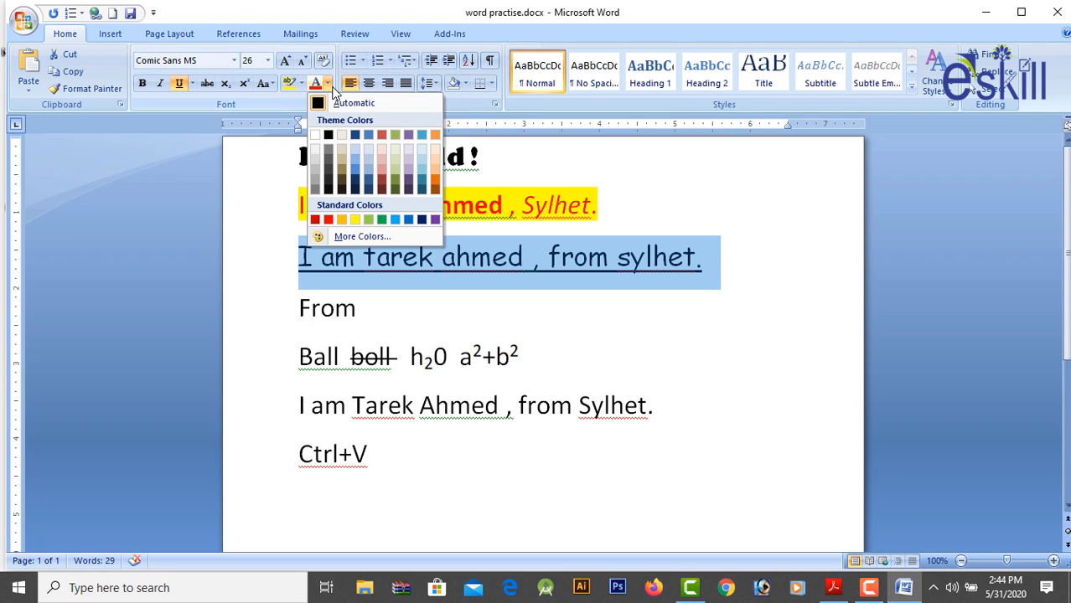
{"action": "left_click", "coordinate": [408, 219]}
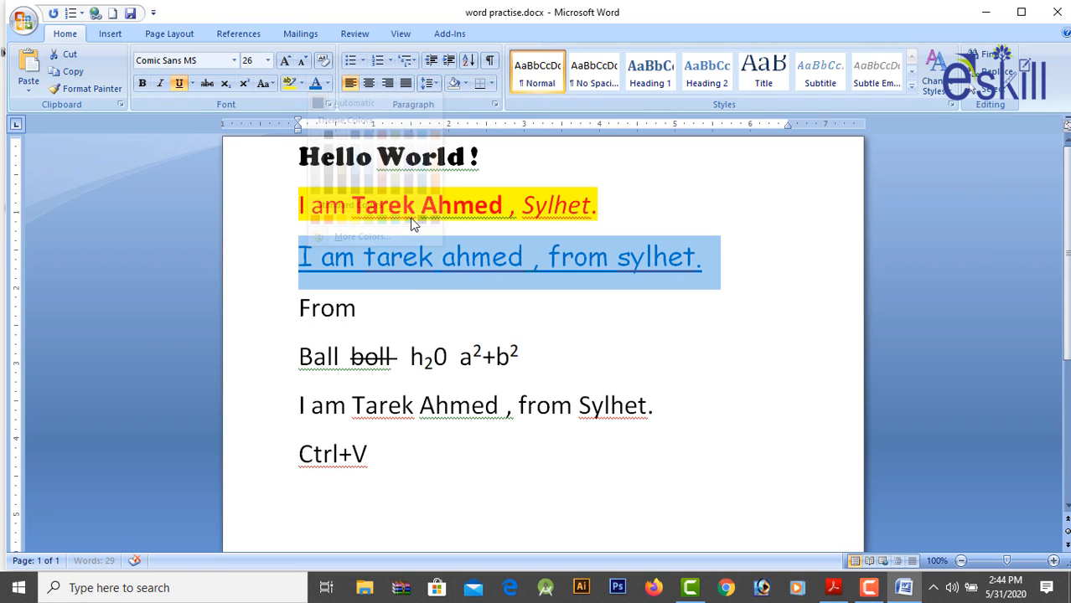
Highlight the line "From" in bright green.
{"action": "left_click", "coordinate": [364, 310]}
{"action": "left_click", "coordinate": [253, 298]}
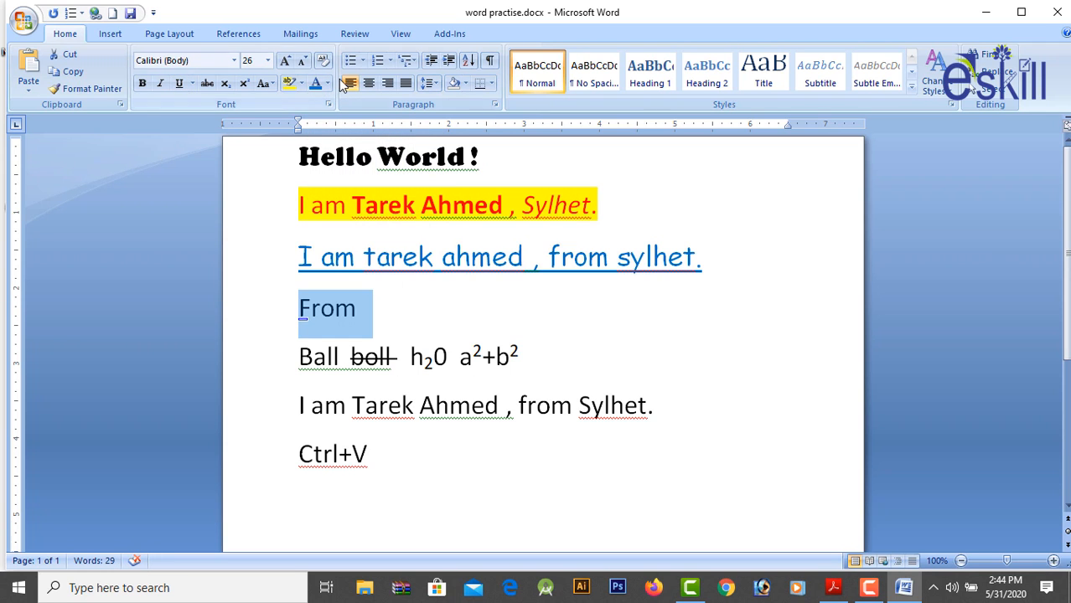
{"action": "left_click", "coordinate": [302, 83]}
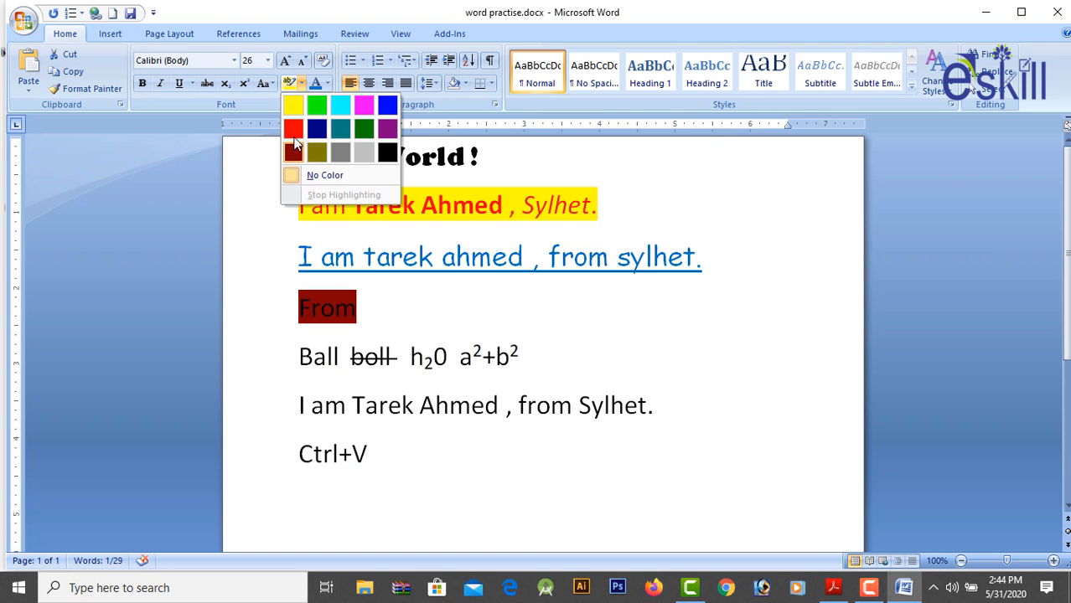
{"action": "left_click", "coordinate": [316, 106]}
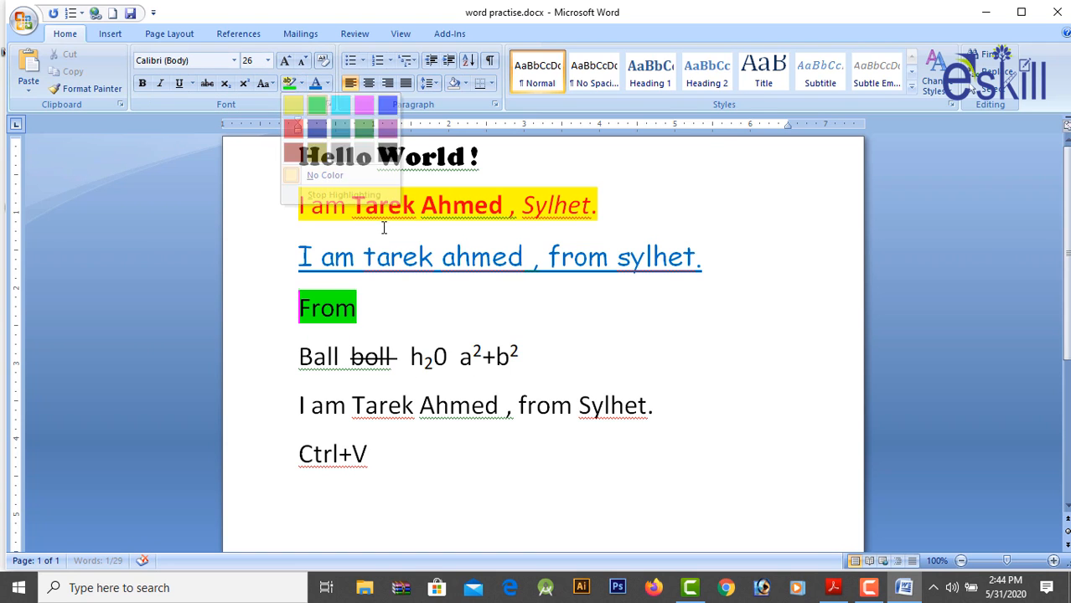
{"action": "left_click", "coordinate": [418, 316]}
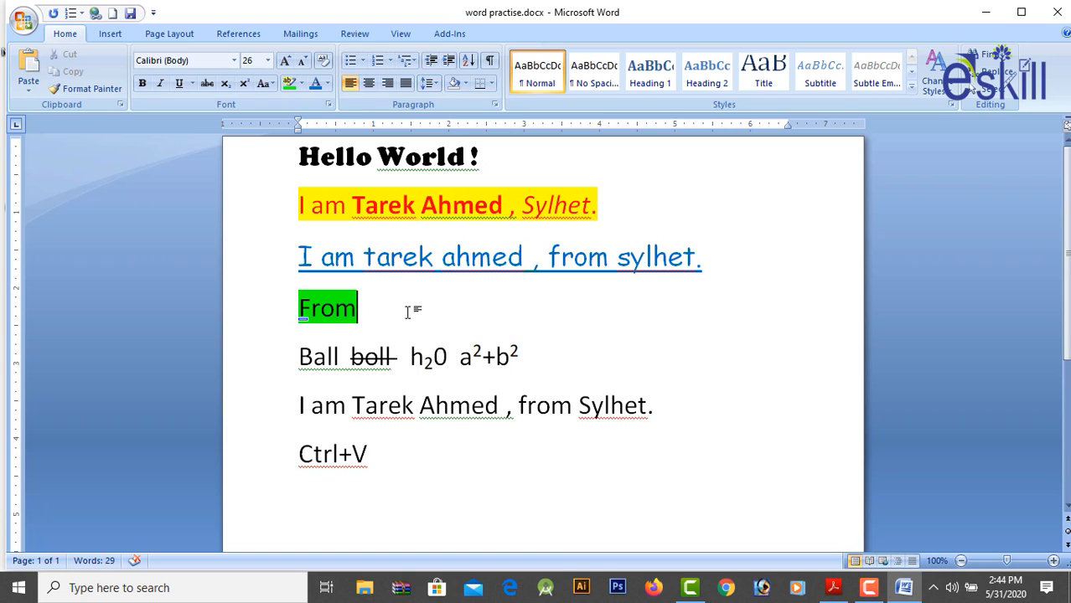